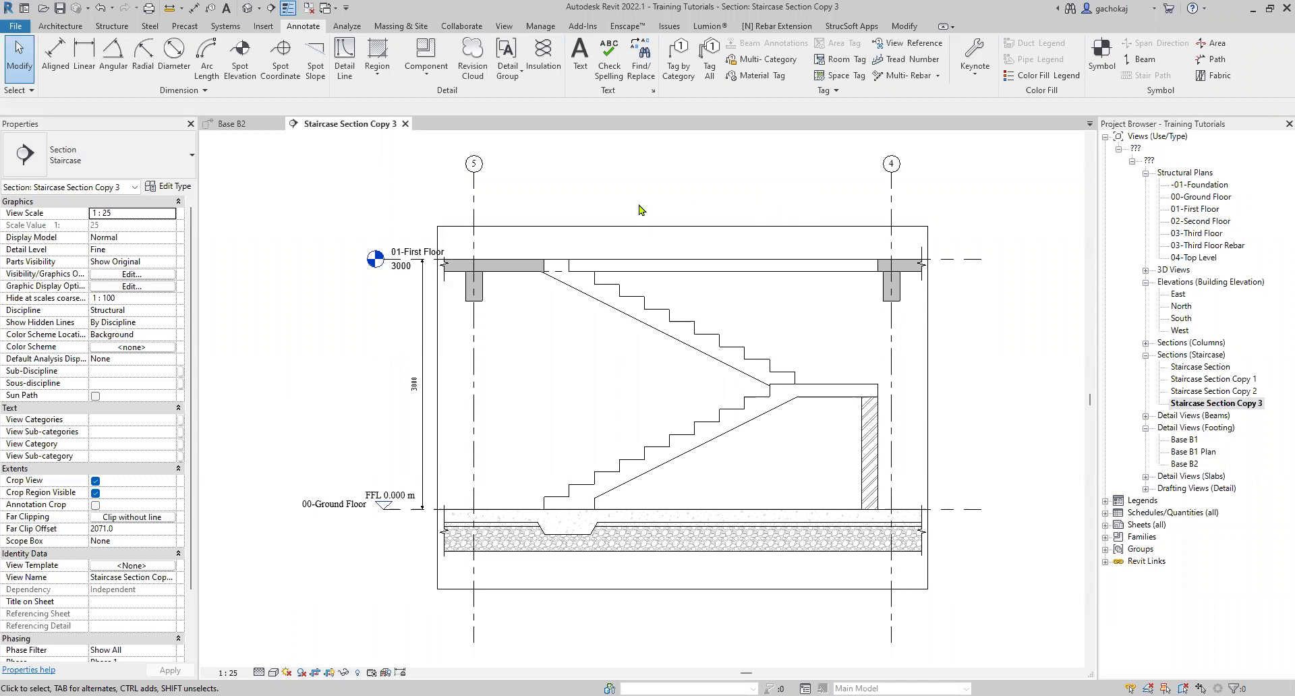
- Examine the staircase section, especially the ground slab's concrete, blinding and hardcore layers beneath the stair
{"action": "scroll", "coordinate": [524, 243], "scroll_direction": "up", "scroll_amount": 1}
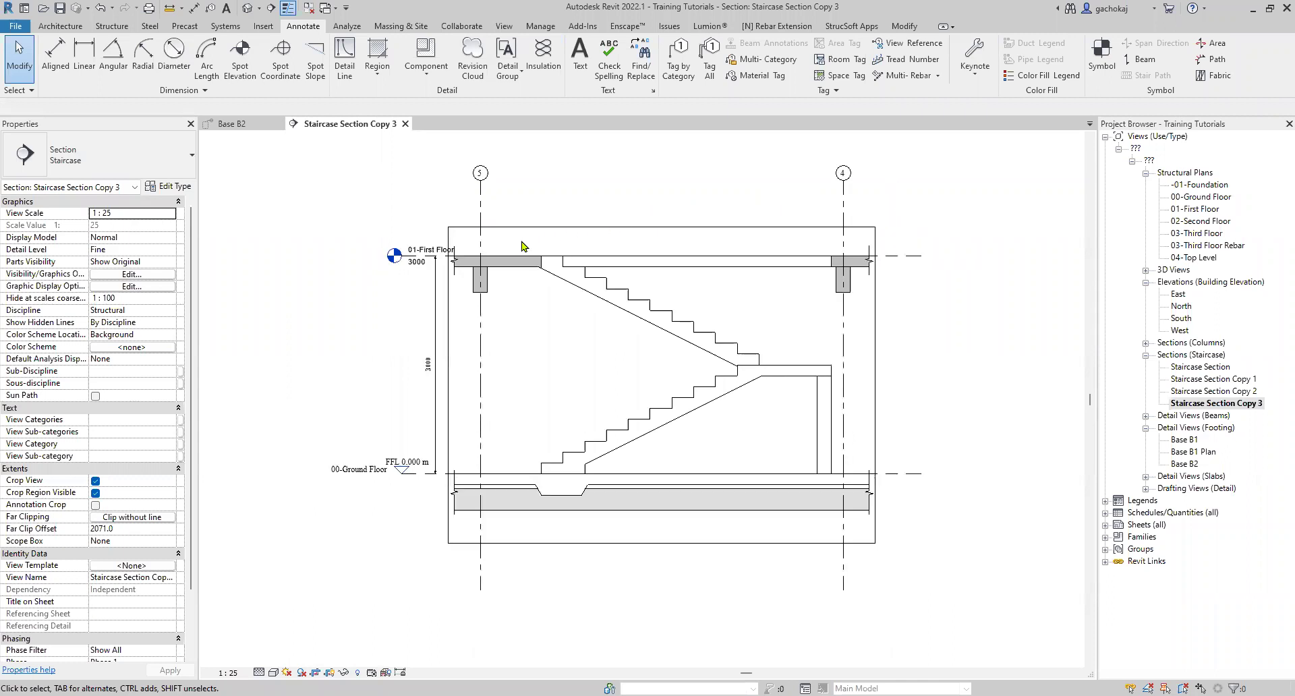
{"action": "scroll", "coordinate": [634, 335], "scroll_direction": "up", "scroll_amount": 1}
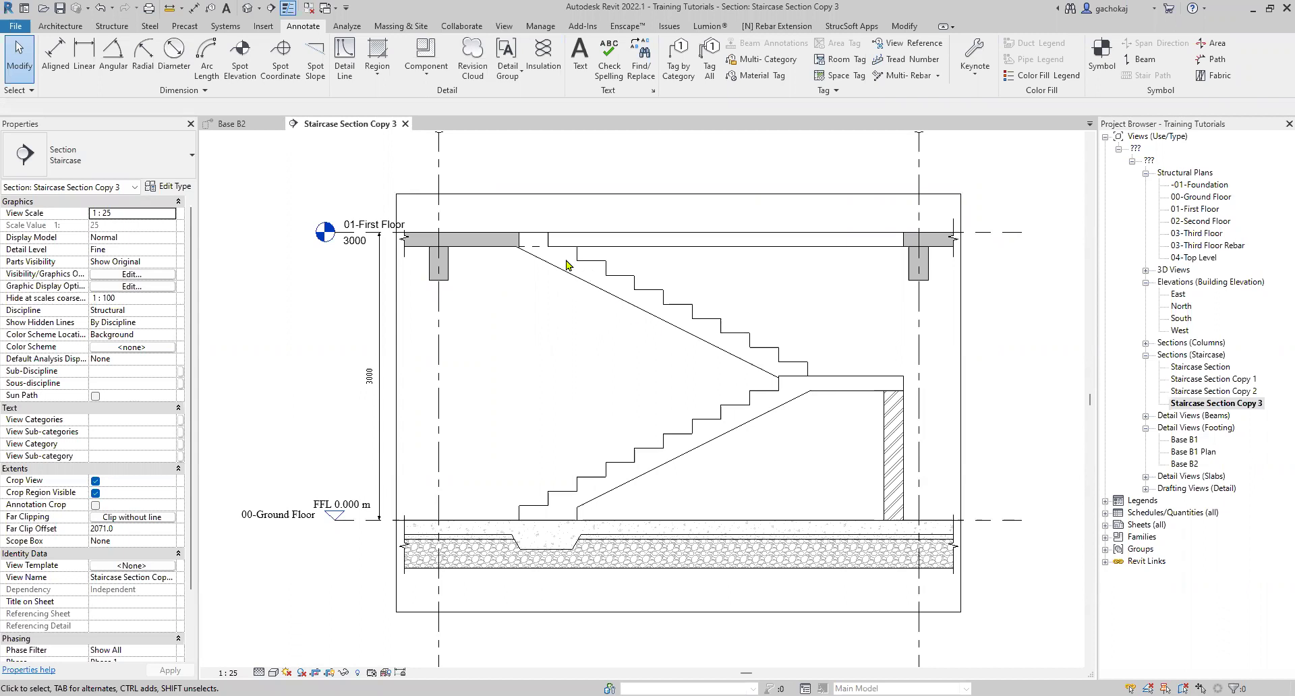
{"action": "scroll", "coordinate": [569, 257], "scroll_direction": "down", "scroll_amount": 1}
{"action": "scroll", "coordinate": [567, 501], "scroll_direction": "up", "scroll_amount": 2}
{"action": "scroll", "coordinate": [566, 501], "scroll_direction": "up", "scroll_amount": 1}
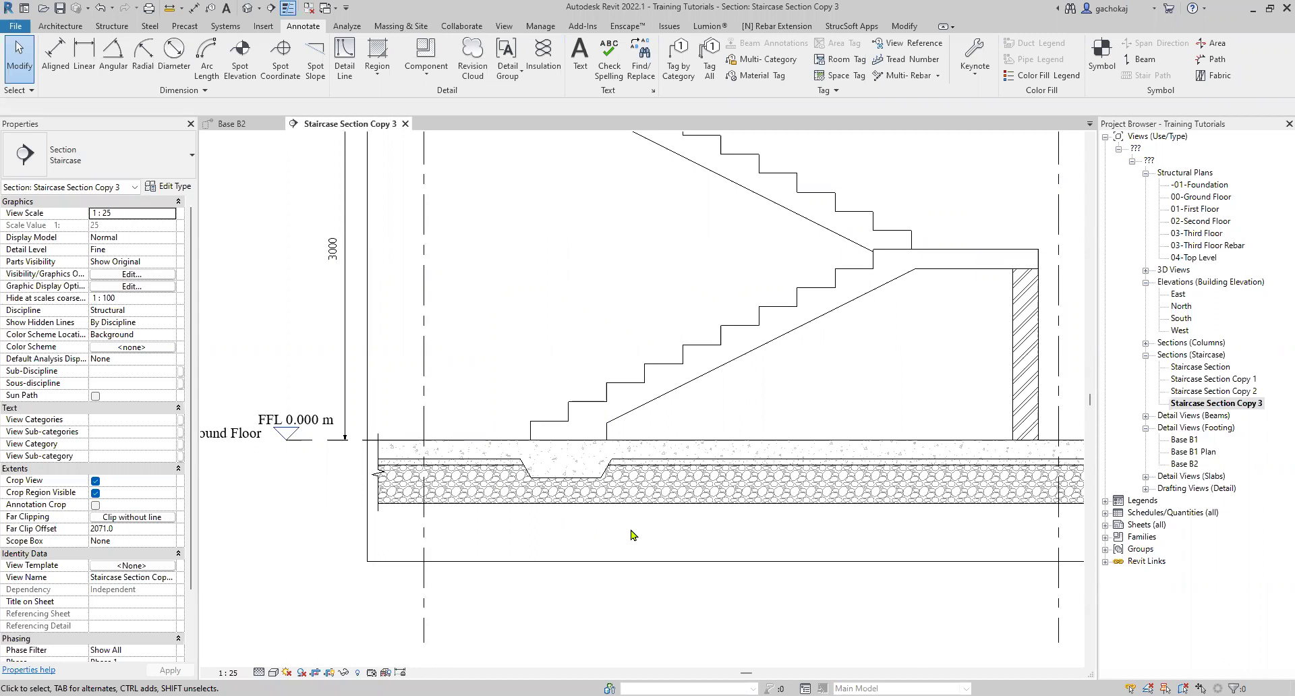
{"action": "scroll", "coordinate": [578, 479], "scroll_direction": "up", "scroll_amount": 3}
{"action": "scroll", "coordinate": [378, 437], "scroll_direction": "down", "scroll_amount": 2}
{"action": "scroll", "coordinate": [734, 461], "scroll_direction": "up", "scroll_amount": 3}
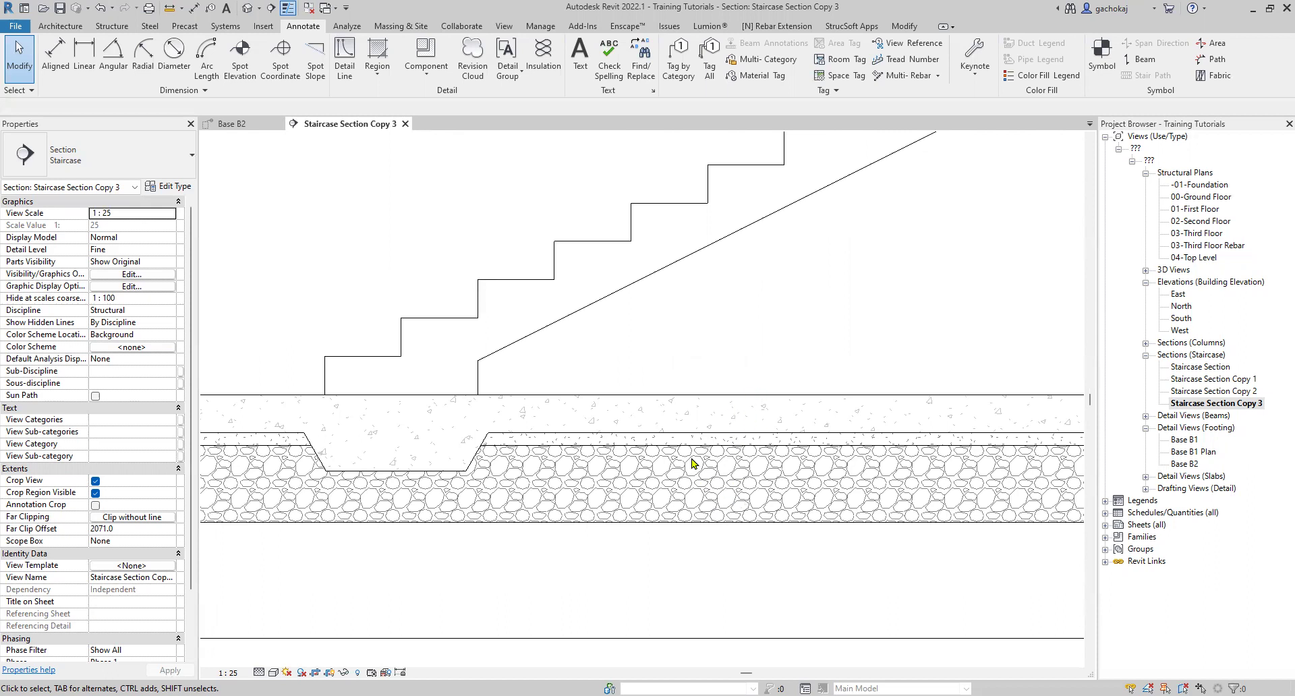
{"action": "scroll", "coordinate": [688, 449], "scroll_direction": "up", "scroll_amount": 1}
{"action": "scroll", "coordinate": [698, 373], "scroll_direction": "down", "scroll_amount": 3}
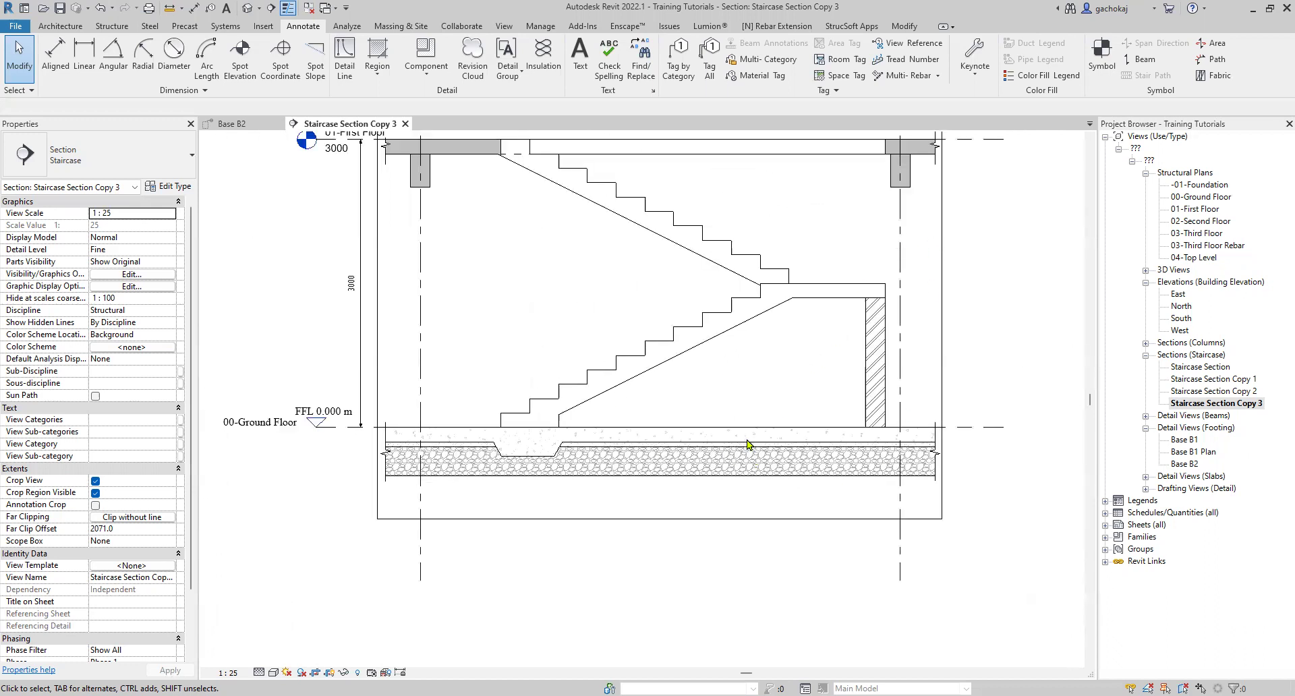
{"action": "scroll", "coordinate": [669, 494], "scroll_direction": "up", "scroll_amount": 2}
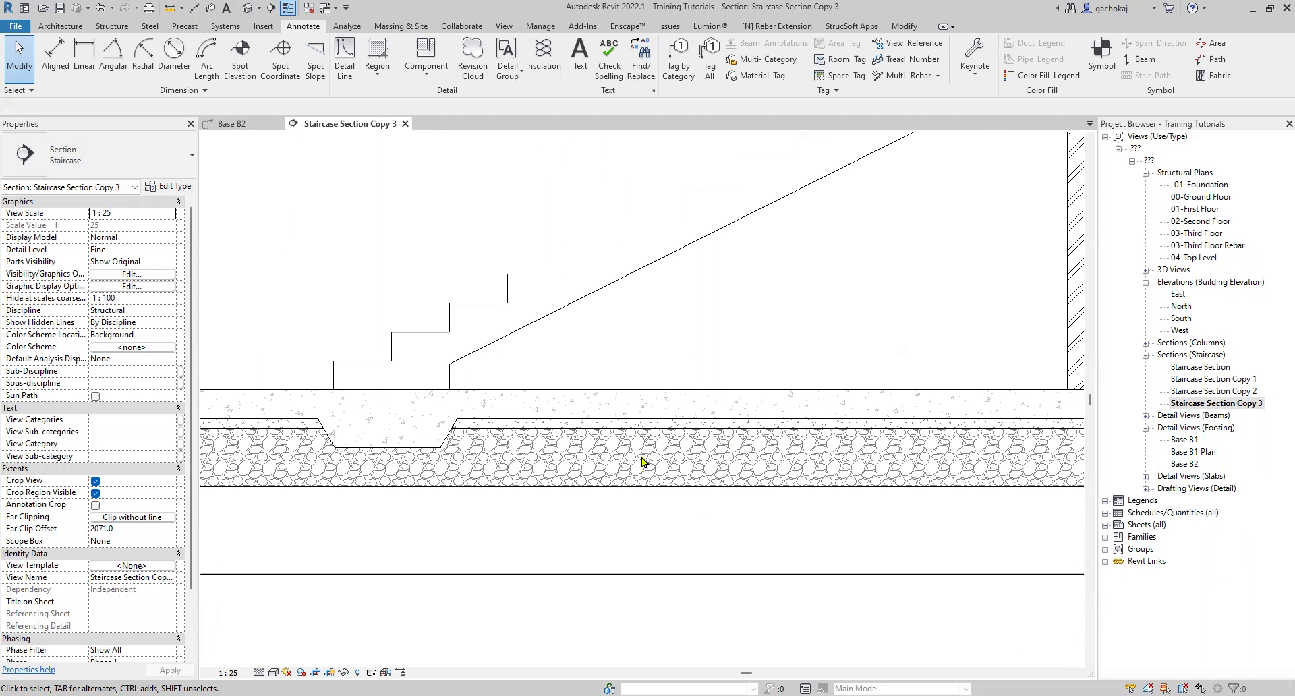
{"action": "scroll", "coordinate": [714, 448], "scroll_direction": "down", "scroll_amount": 4}
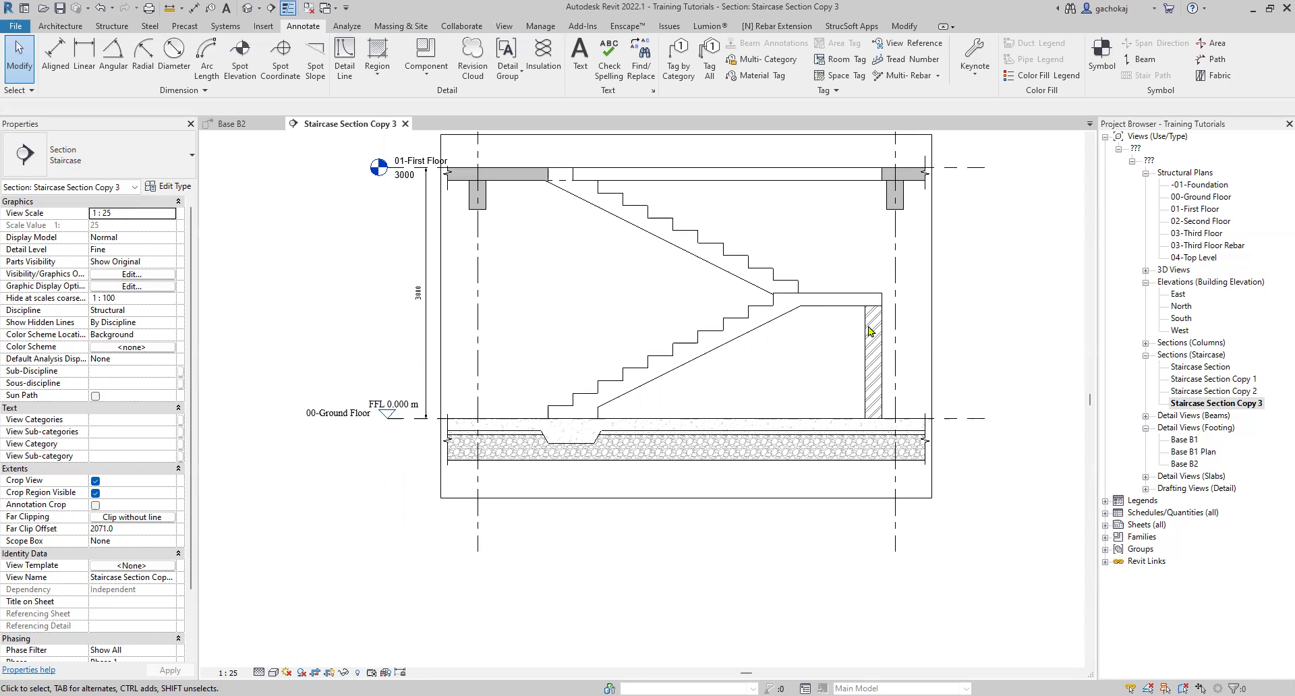
- Open the 00-Ground Floor structural plan and select the existing ground slab to check its floor type
{"action": "double_click", "coordinate": [1201, 197]}
{"action": "scroll", "coordinate": [742, 405], "scroll_direction": "up", "scroll_amount": 4}
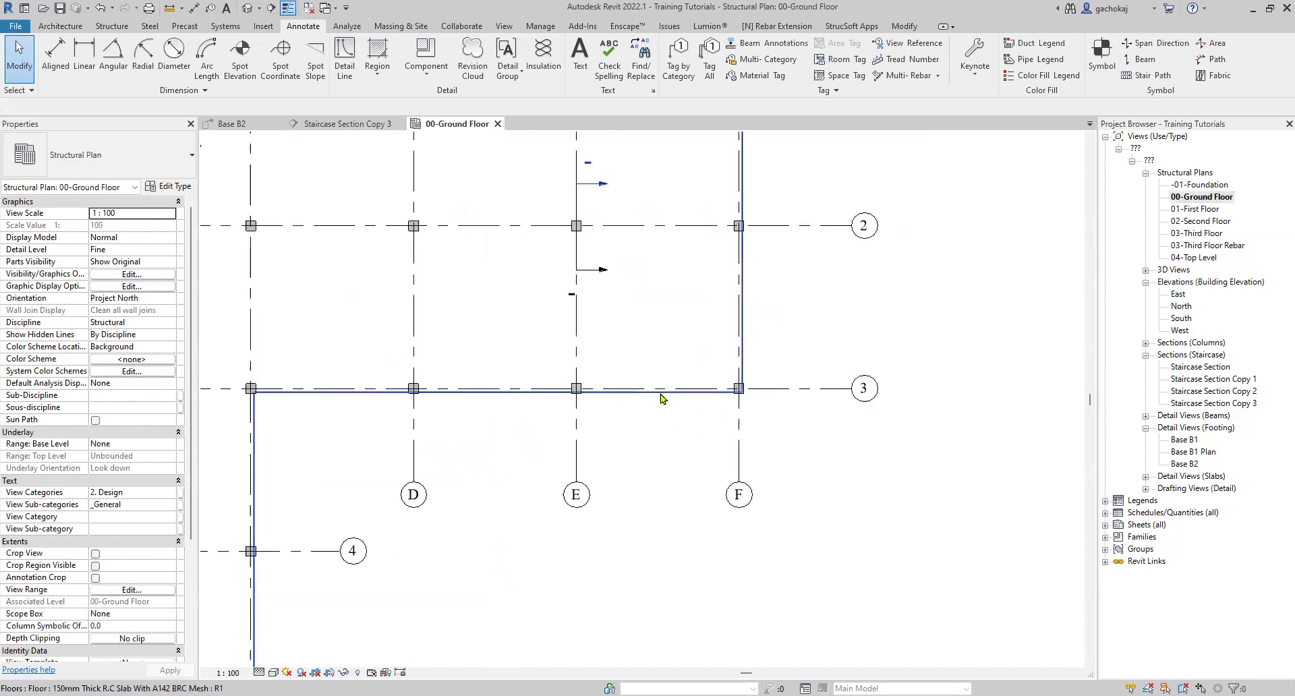
{"action": "left_click", "coordinate": [376, 352]}
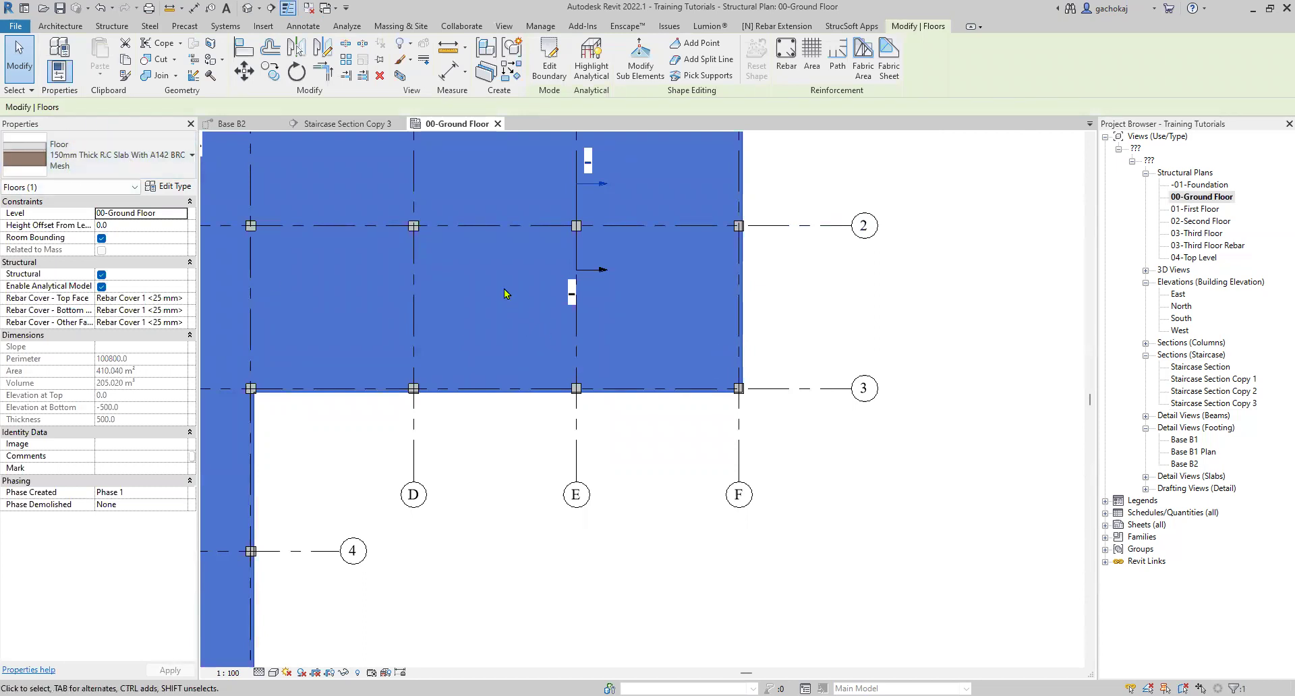
{"action": "scroll", "coordinate": [519, 297], "scroll_direction": "down", "scroll_amount": 5}
{"action": "left_click", "coordinate": [712, 290]}
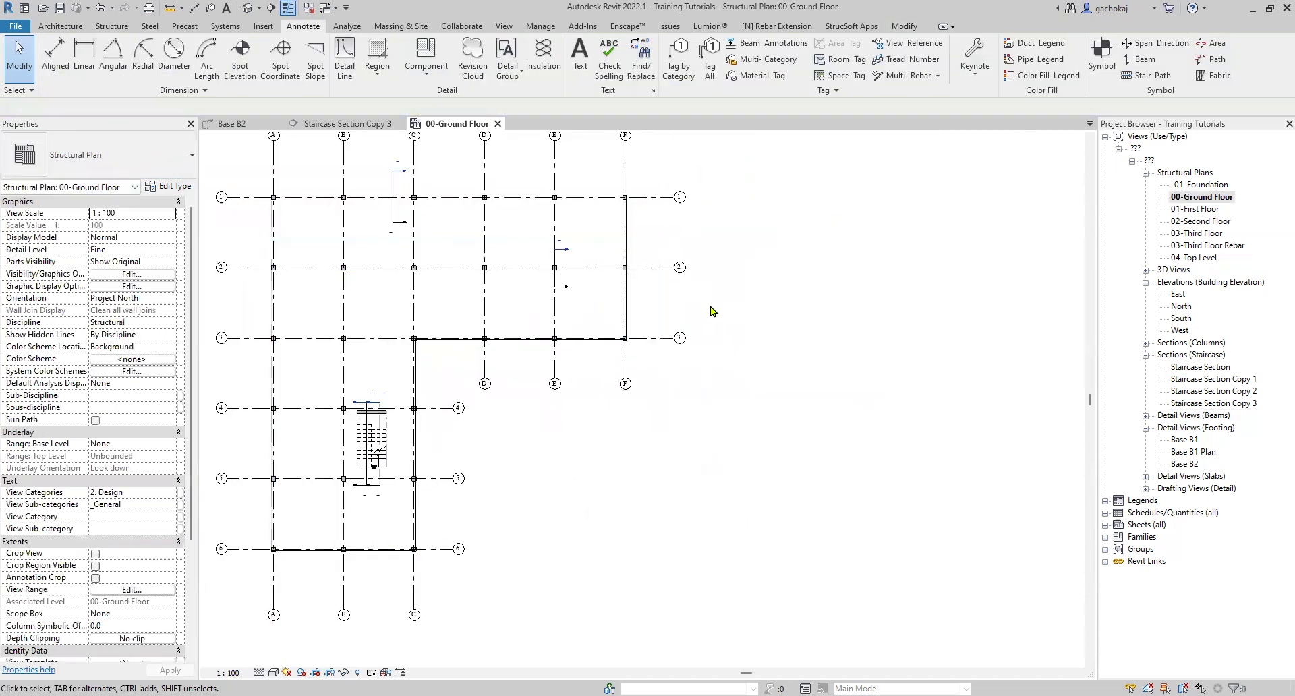
{"action": "scroll", "coordinate": [712, 311], "scroll_direction": "down", "scroll_amount": 1}
- Start a structural floor on the ground floor using the 150mm THK. RC Slab type
{"action": "left_click", "coordinate": [111, 26]}
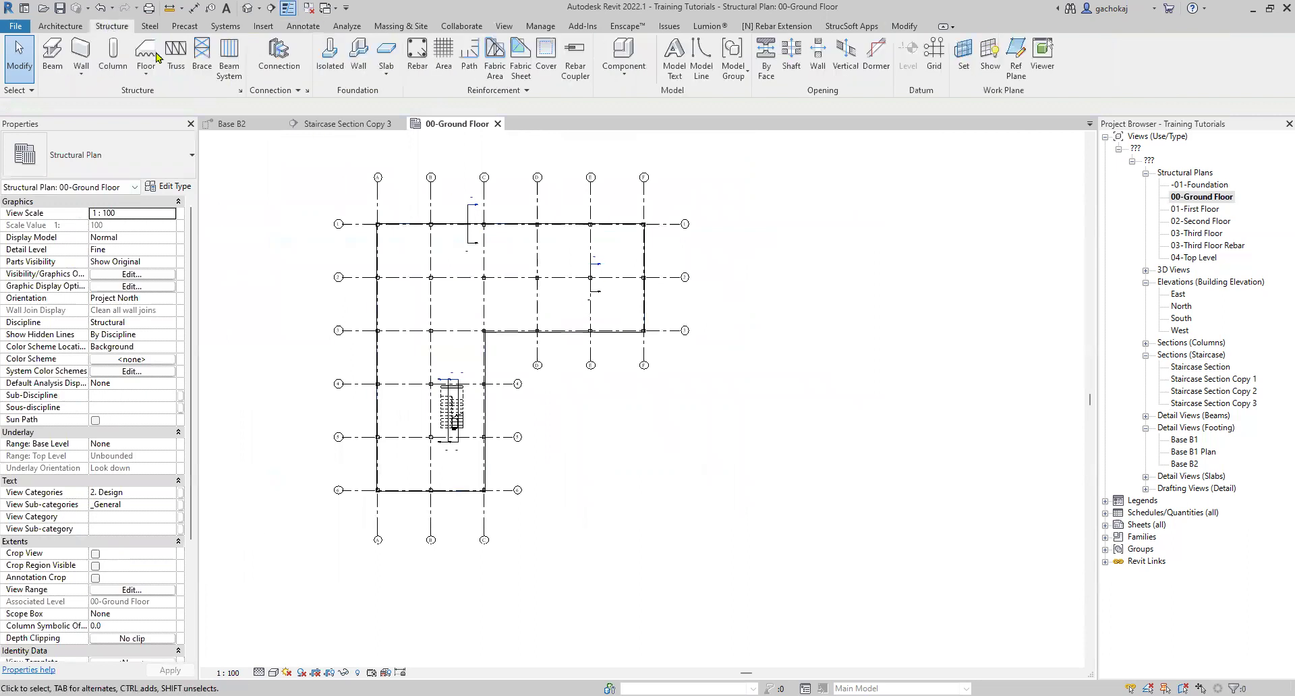
{"action": "left_click", "coordinate": [151, 75]}
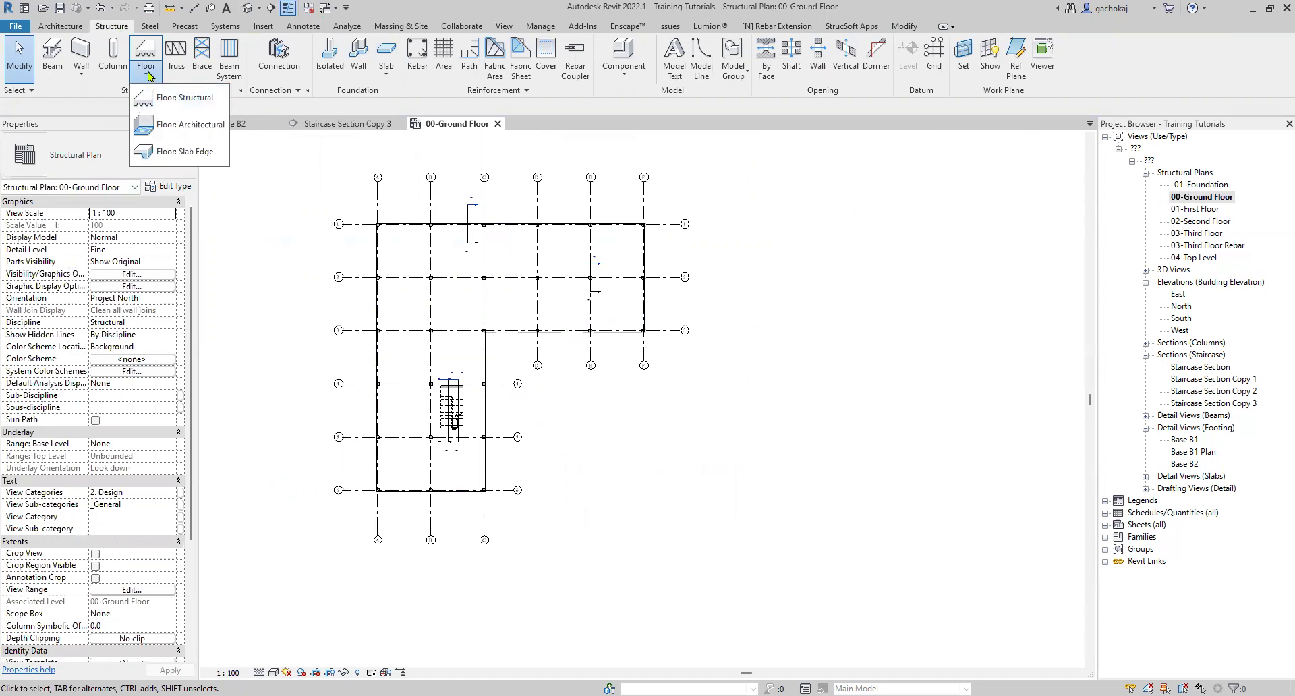
{"action": "left_click", "coordinate": [182, 100]}
{"action": "left_click", "coordinate": [132, 155]}
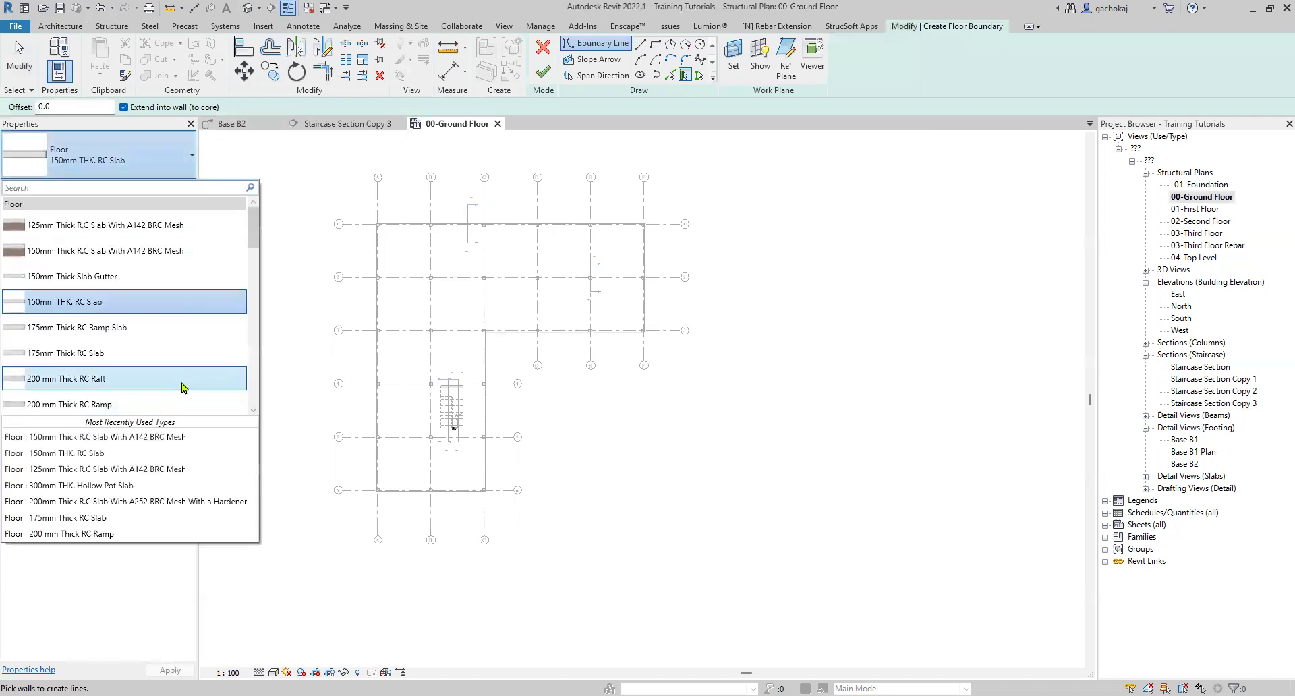
{"action": "scroll", "coordinate": [156, 289], "scroll_direction": "up", "scroll_amount": 1}
{"action": "scroll", "coordinate": [157, 289], "scroll_direction": "down", "scroll_amount": 3}
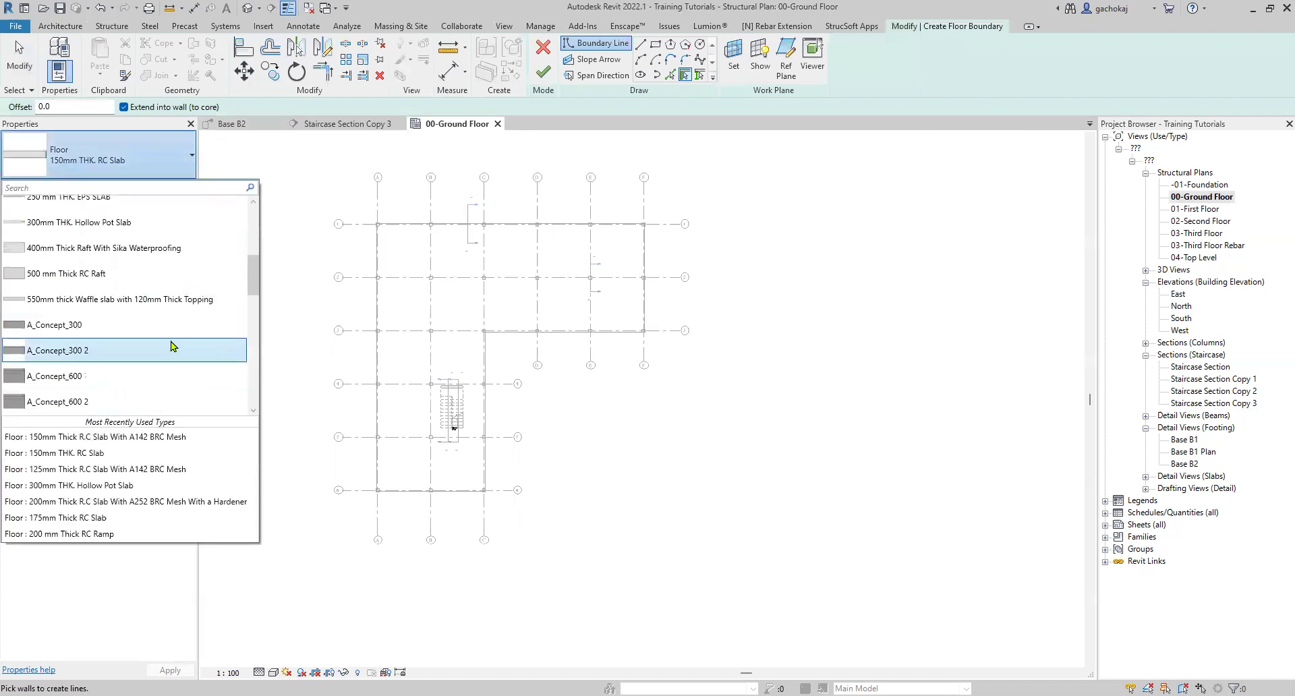
{"action": "scroll", "coordinate": [165, 340], "scroll_direction": "down", "scroll_amount": 1}
{"action": "scroll", "coordinate": [166, 339], "scroll_direction": "up", "scroll_amount": 1}
{"action": "scroll", "coordinate": [167, 339], "scroll_direction": "up", "scroll_amount": 5}
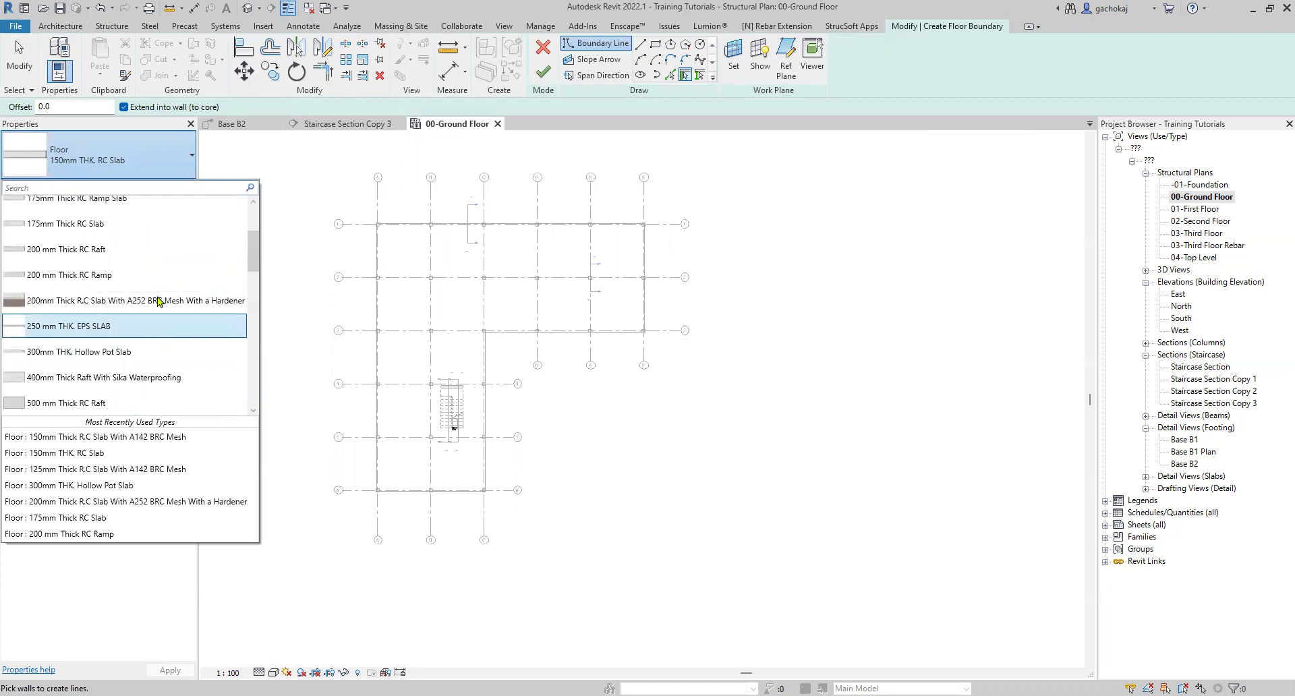
{"action": "scroll", "coordinate": [143, 251], "scroll_direction": "down", "scroll_amount": 1}
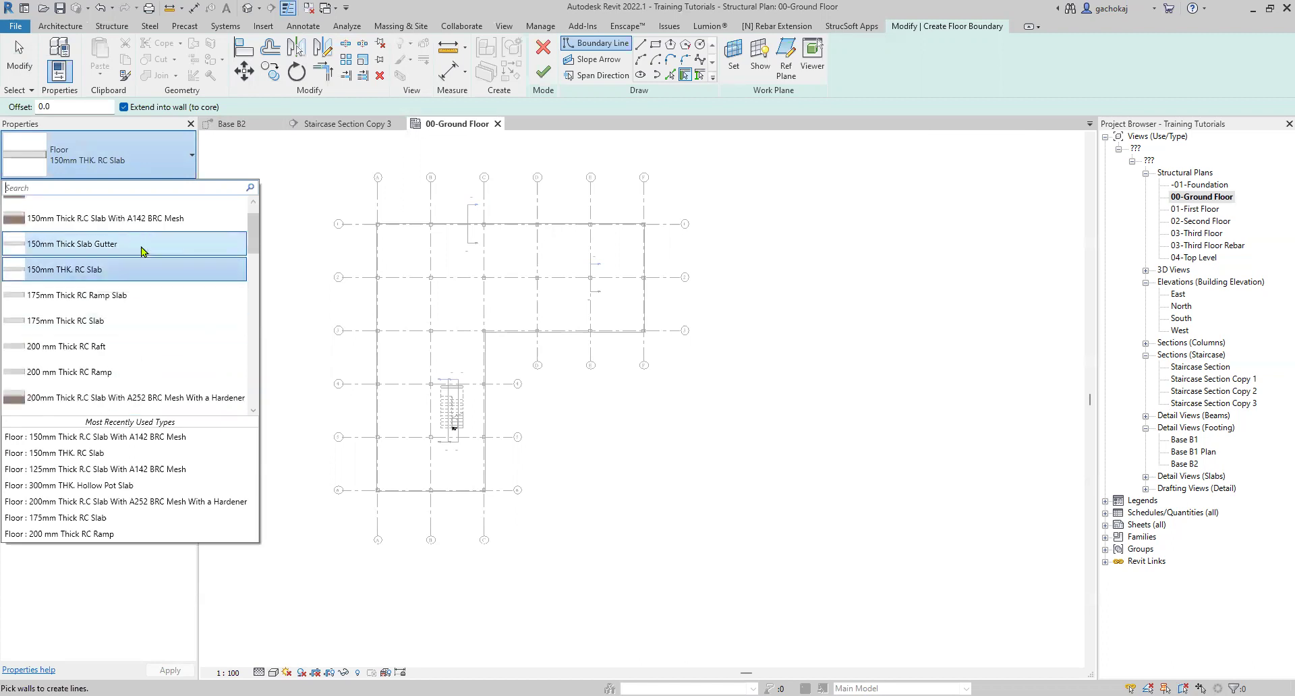
{"action": "left_click", "coordinate": [61, 272]}
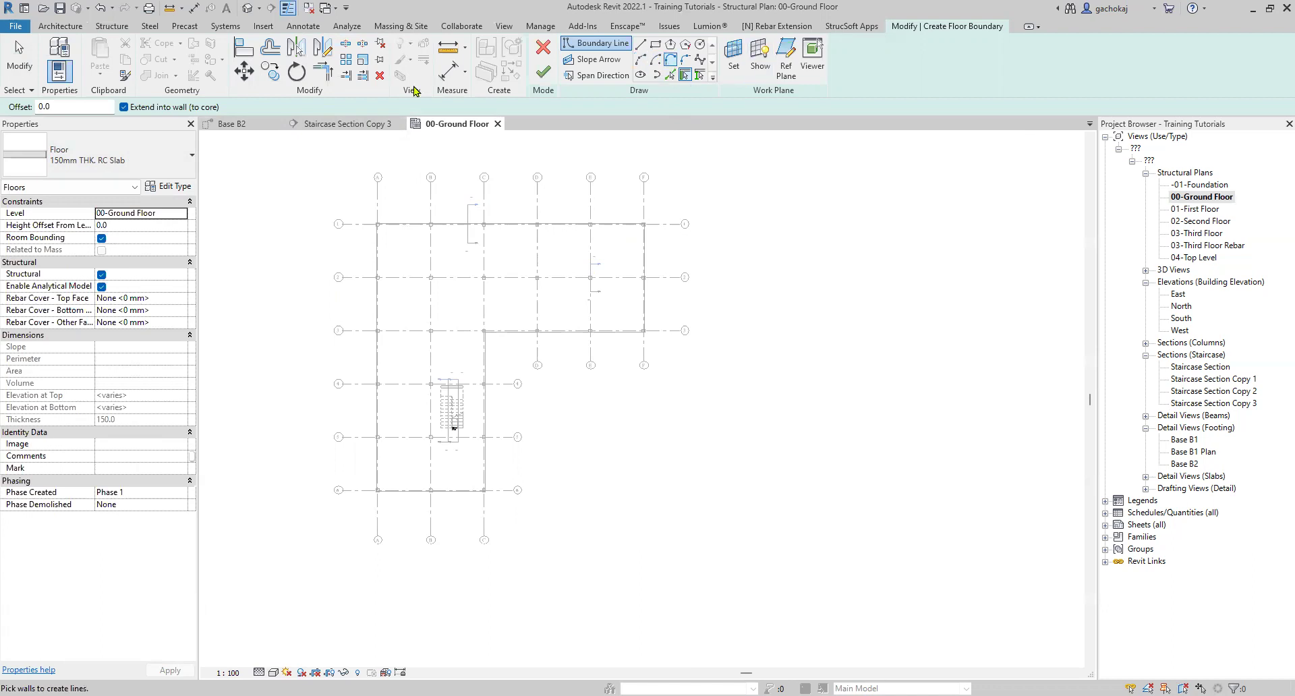
- Sketch a rectangular floor boundary about 13800 by 9100 mm in the empty area beside the building and finish the slab
{"action": "scroll", "coordinate": [450, 228], "scroll_direction": "down", "scroll_amount": 1}
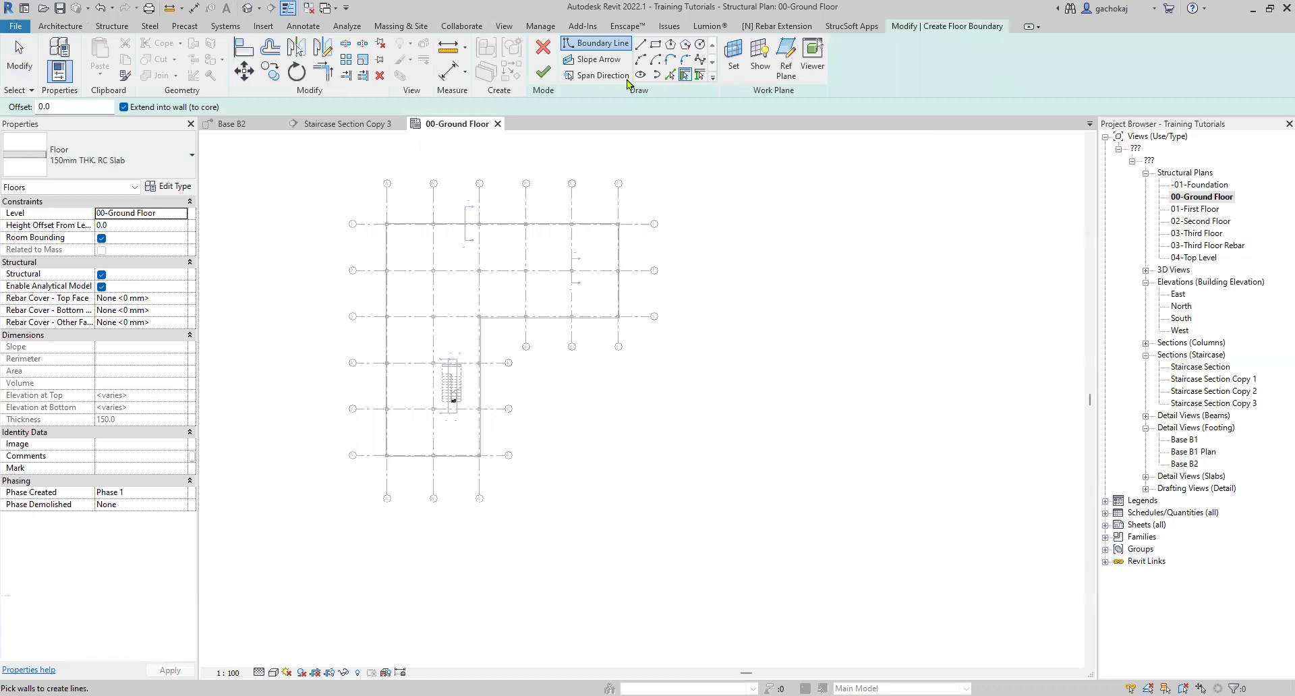
{"action": "left_click", "coordinate": [655, 45]}
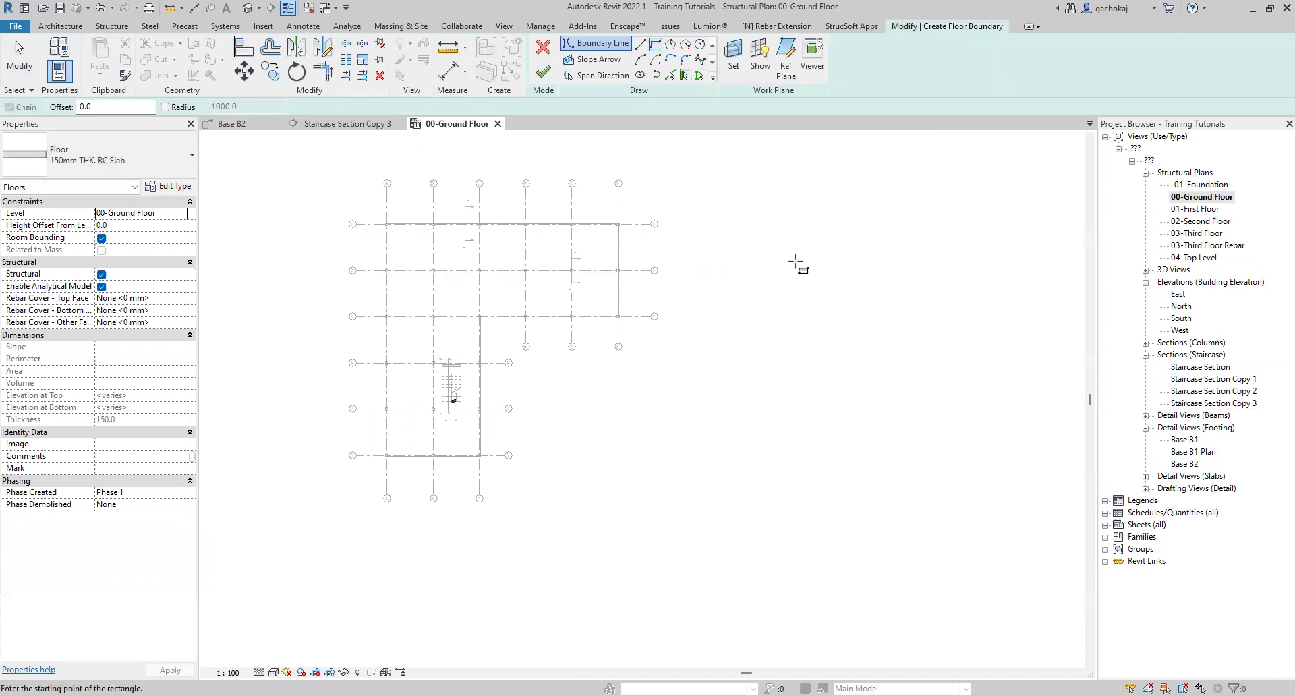
{"action": "left_click", "coordinate": [796, 259]}
{"action": "scroll", "coordinate": [899, 330], "scroll_direction": "up", "scroll_amount": 2}
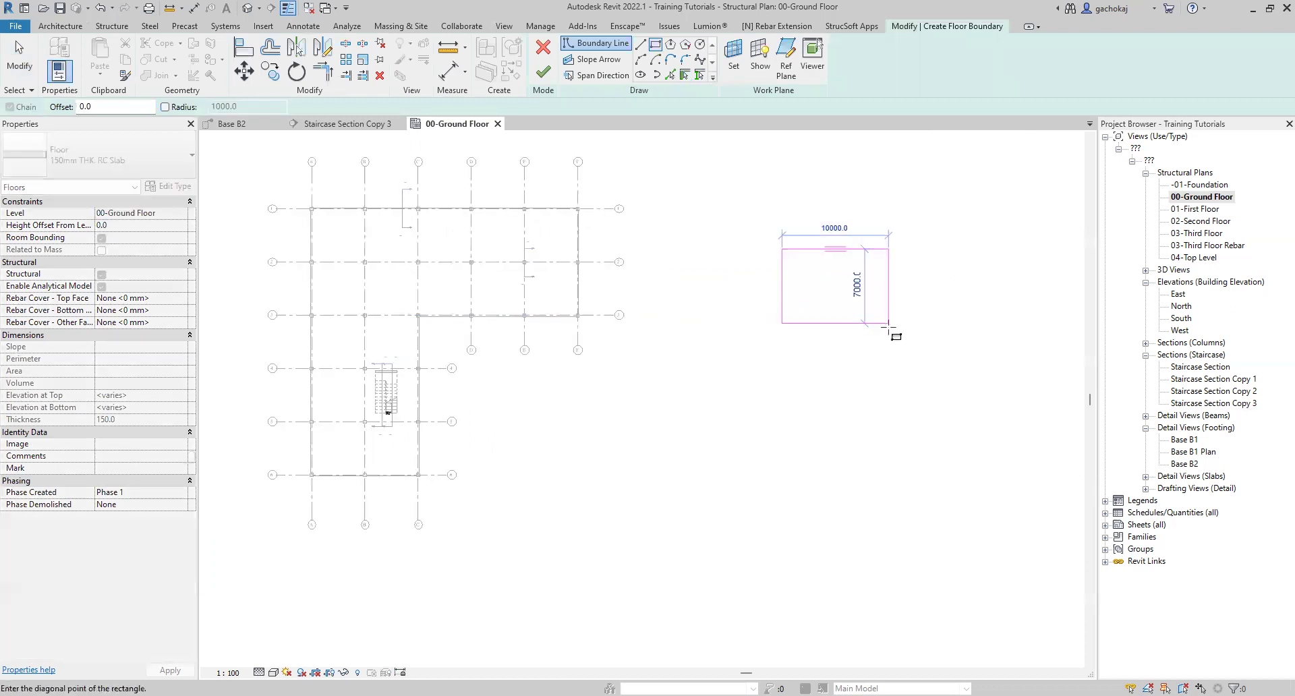
{"action": "left_click", "coordinate": [938, 349]}
{"action": "middle_click_drag", "start_coordinate": [688, 274], "coordinate": [558, 370]}
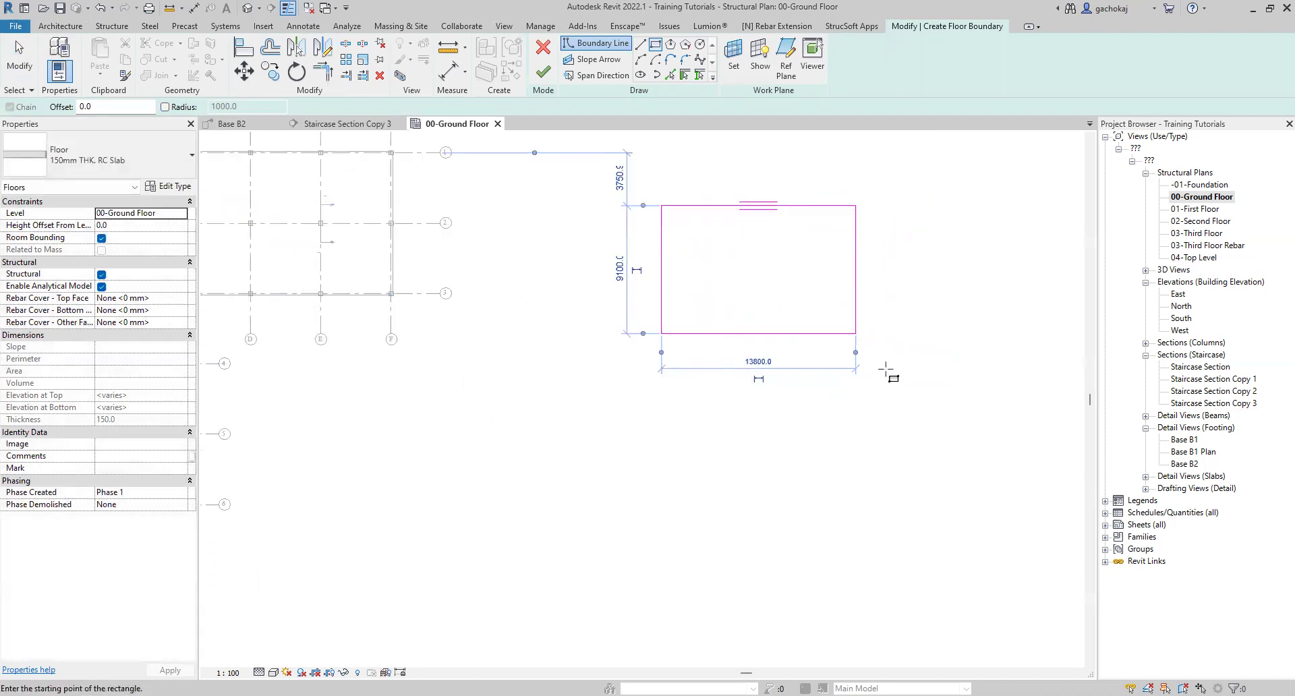
{"action": "key", "text": "Escape"}
{"action": "key", "text": "Escape"}
{"action": "scroll", "coordinate": [748, 225], "scroll_direction": "down", "scroll_amount": 2}
{"action": "scroll", "coordinate": [587, 365], "scroll_direction": "down", "scroll_amount": 1}
{"action": "scroll", "coordinate": [734, 319], "scroll_direction": "up", "scroll_amount": 1}
{"action": "scroll", "coordinate": [734, 319], "scroll_direction": "up", "scroll_amount": 1}
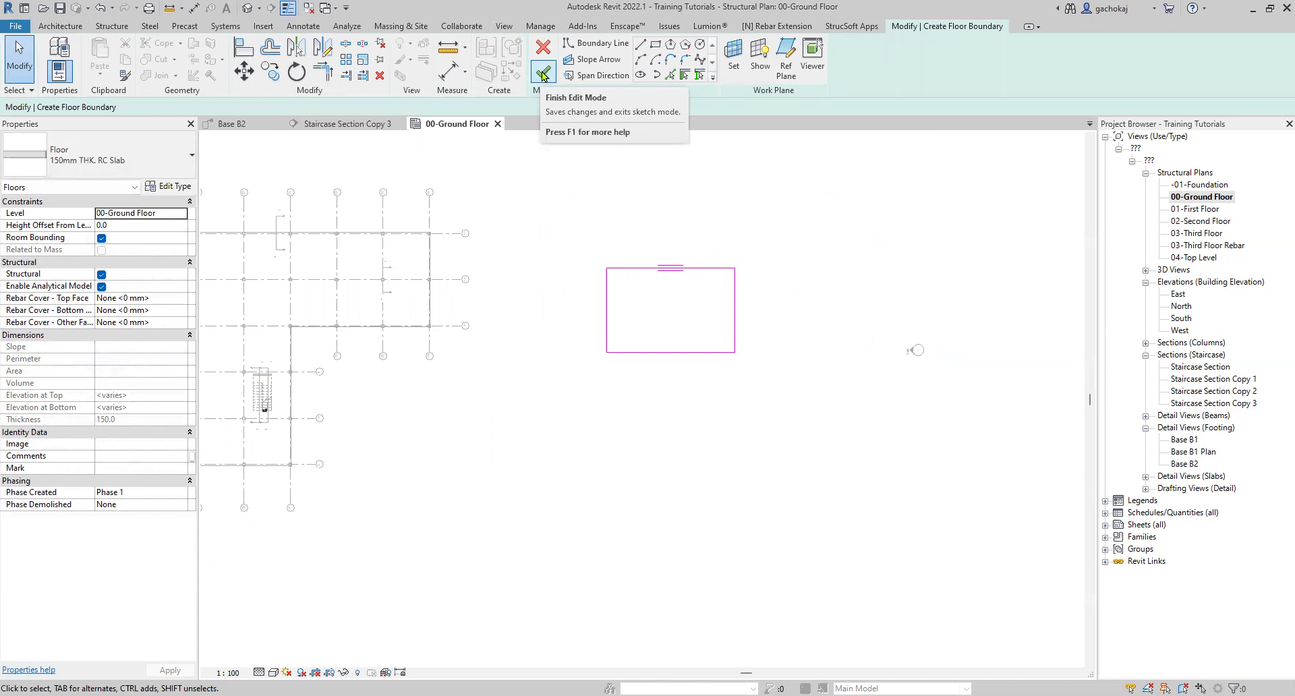
{"action": "left_click", "coordinate": [543, 76]}
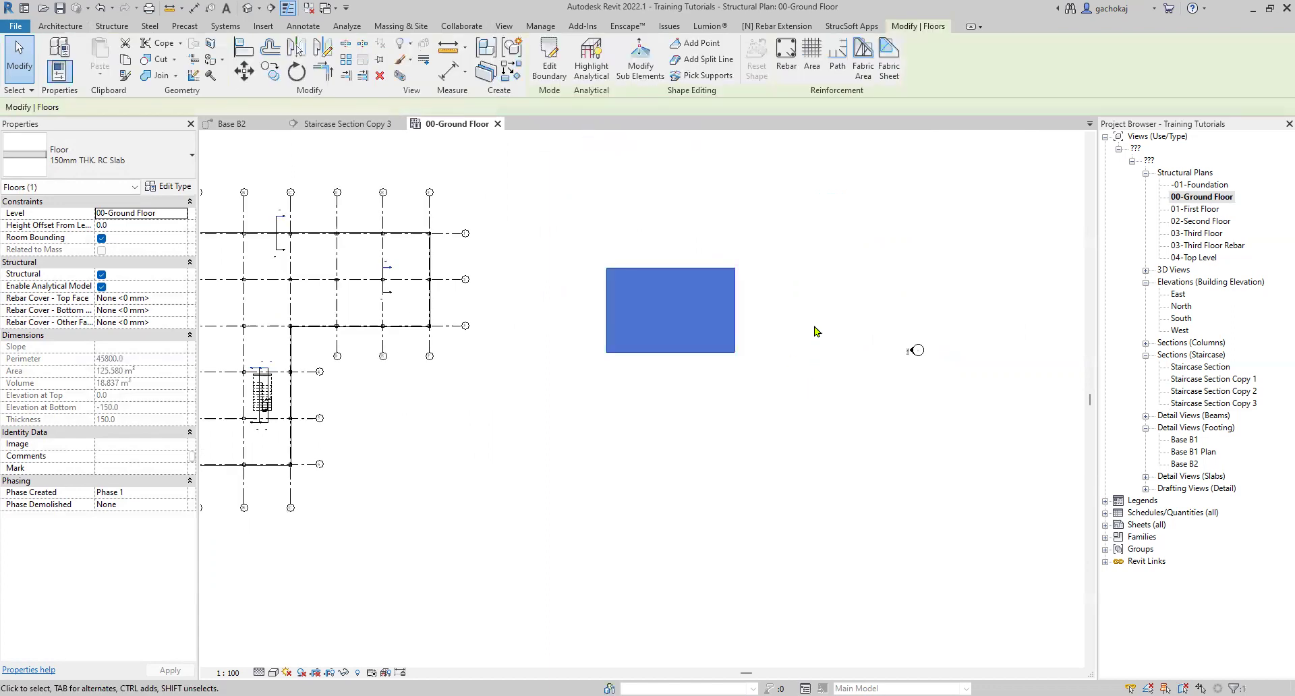
{"action": "left_click", "coordinate": [814, 278]}
- Cut a Slabs detail view section vertically through the middle of the new slab and open the resulting view
{"action": "scroll", "coordinate": [738, 356], "scroll_direction": "up", "scroll_amount": 1}
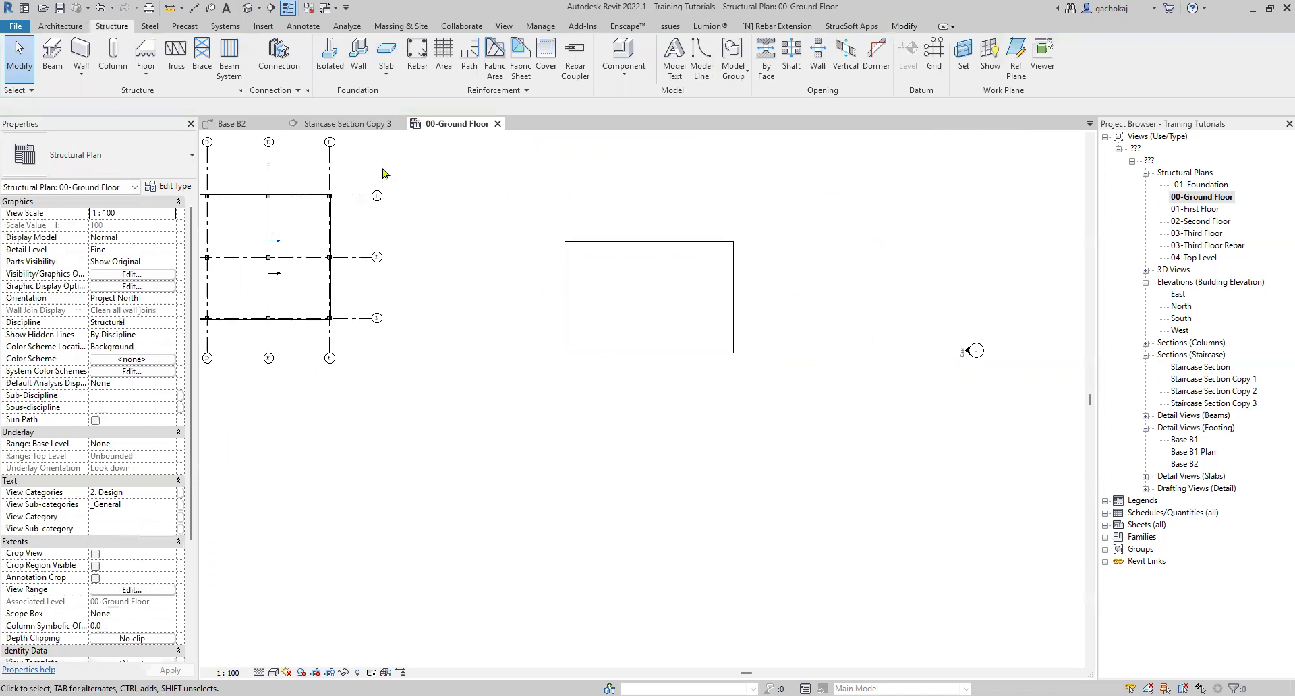
{"action": "left_click", "coordinate": [270, 10]}
{"action": "left_click", "coordinate": [113, 158]}
{"action": "scroll", "coordinate": [653, 277], "scroll_direction": "up", "scroll_amount": 3}
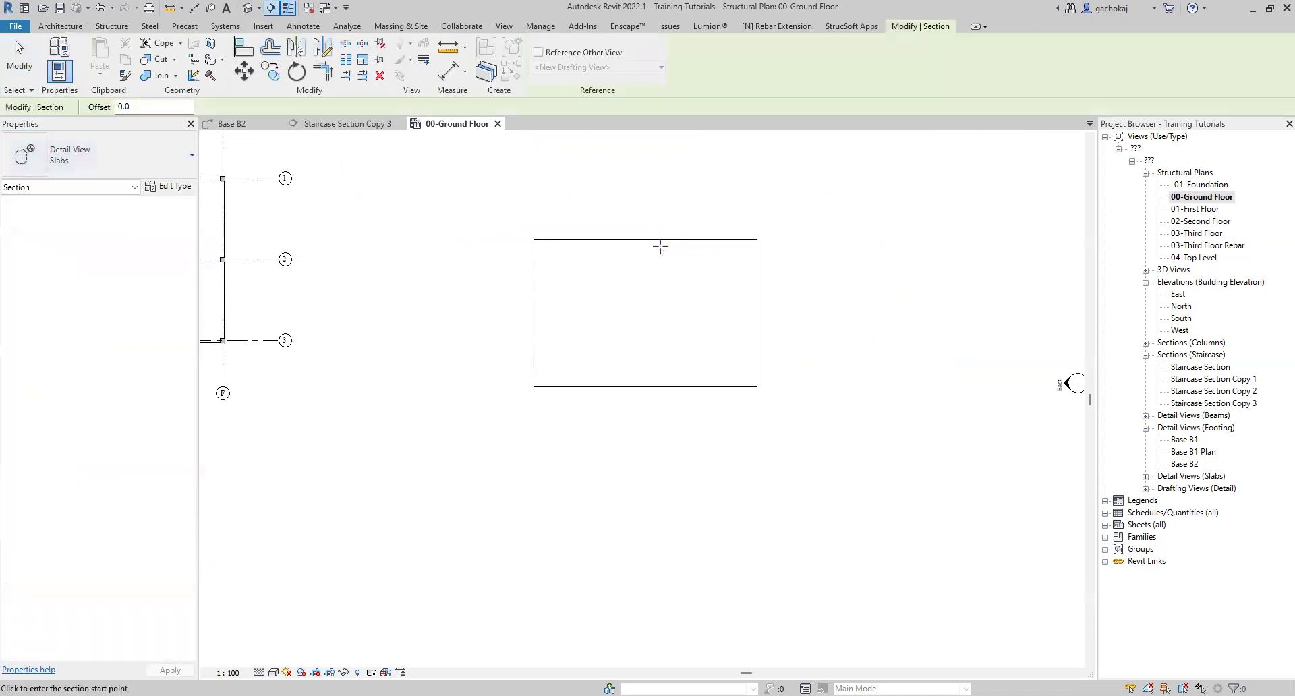
{"action": "left_click", "coordinate": [634, 221]}
{"action": "left_click", "coordinate": [634, 428]}
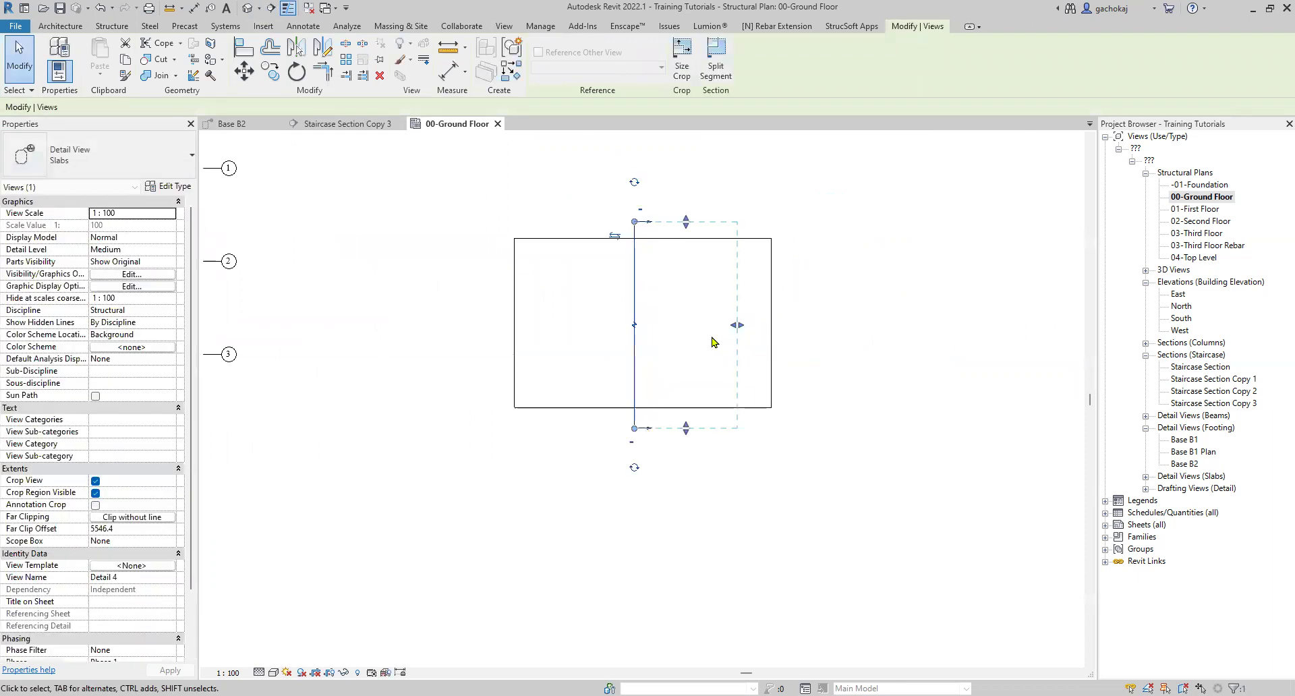
{"action": "left_click", "coordinate": [880, 304]}
{"action": "scroll", "coordinate": [664, 243], "scroll_direction": "up", "scroll_amount": 3}
{"action": "double_click", "coordinate": [638, 210]}
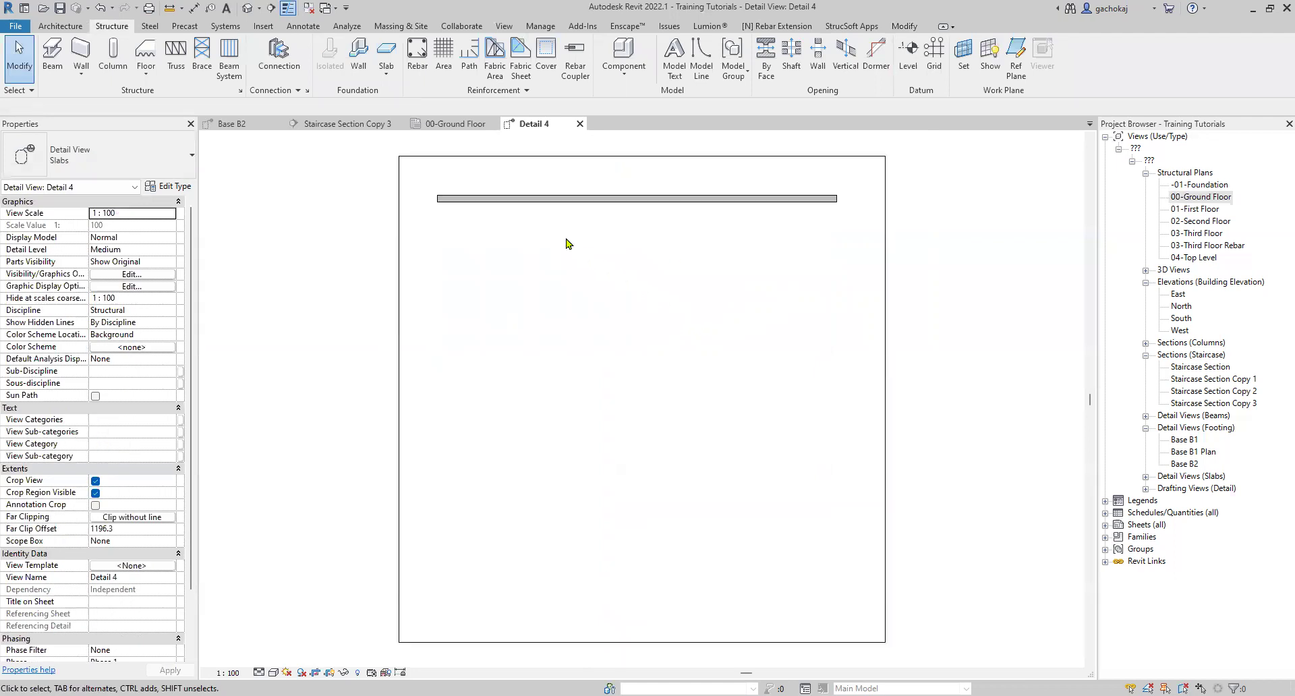
- Raise the lower edge of the detail view's crop region to just below the slab
{"action": "scroll", "coordinate": [570, 246], "scroll_direction": "down", "scroll_amount": 1}
{"action": "left_click", "coordinate": [621, 547]}
{"action": "left_click_drag", "start_coordinate": [623, 547], "coordinate": [610, 247]}
{"action": "scroll", "coordinate": [371, 237], "scroll_direction": "up", "scroll_amount": 5}
{"action": "key", "text": "Escape"}
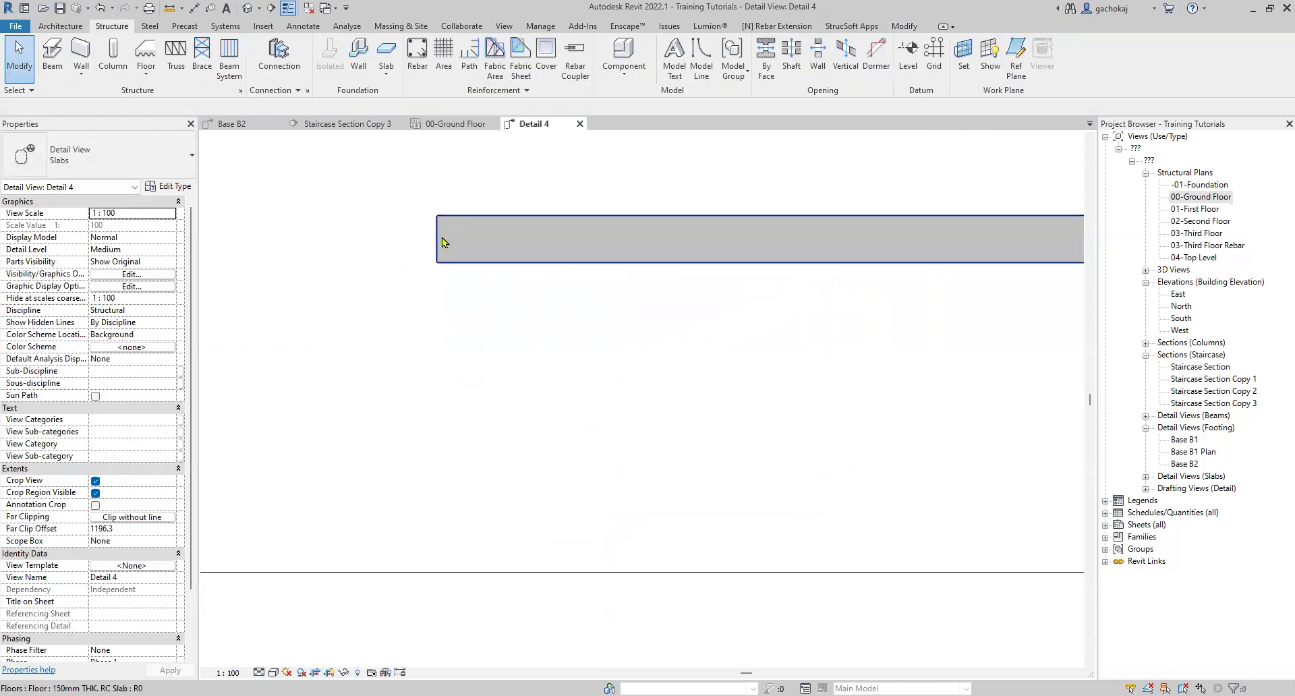
{"action": "scroll", "coordinate": [414, 356], "scroll_direction": "down", "scroll_amount": 1}
{"action": "left_click", "coordinate": [523, 266]}
{"action": "left_click", "coordinate": [456, 380]}
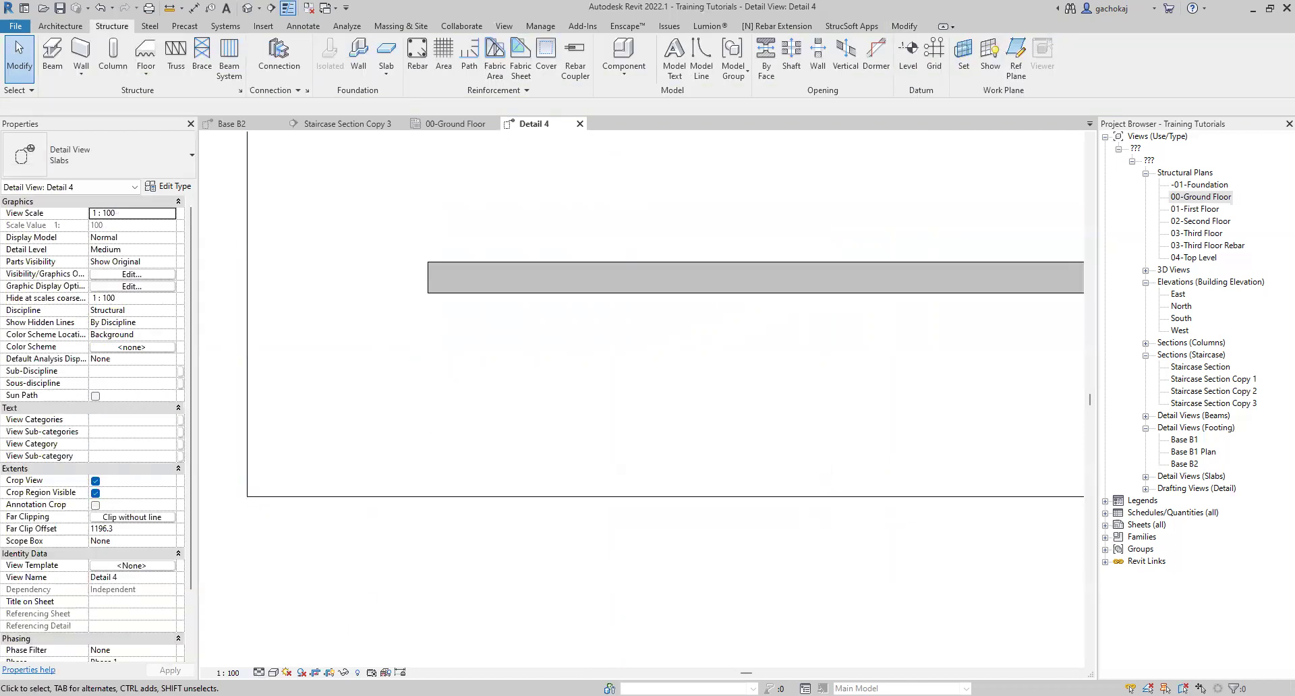
- Set the detail view's scale to 1:50 and its detail level to Fine
{"action": "left_click", "coordinate": [227, 672]}
{"action": "left_click", "coordinate": [244, 571]}
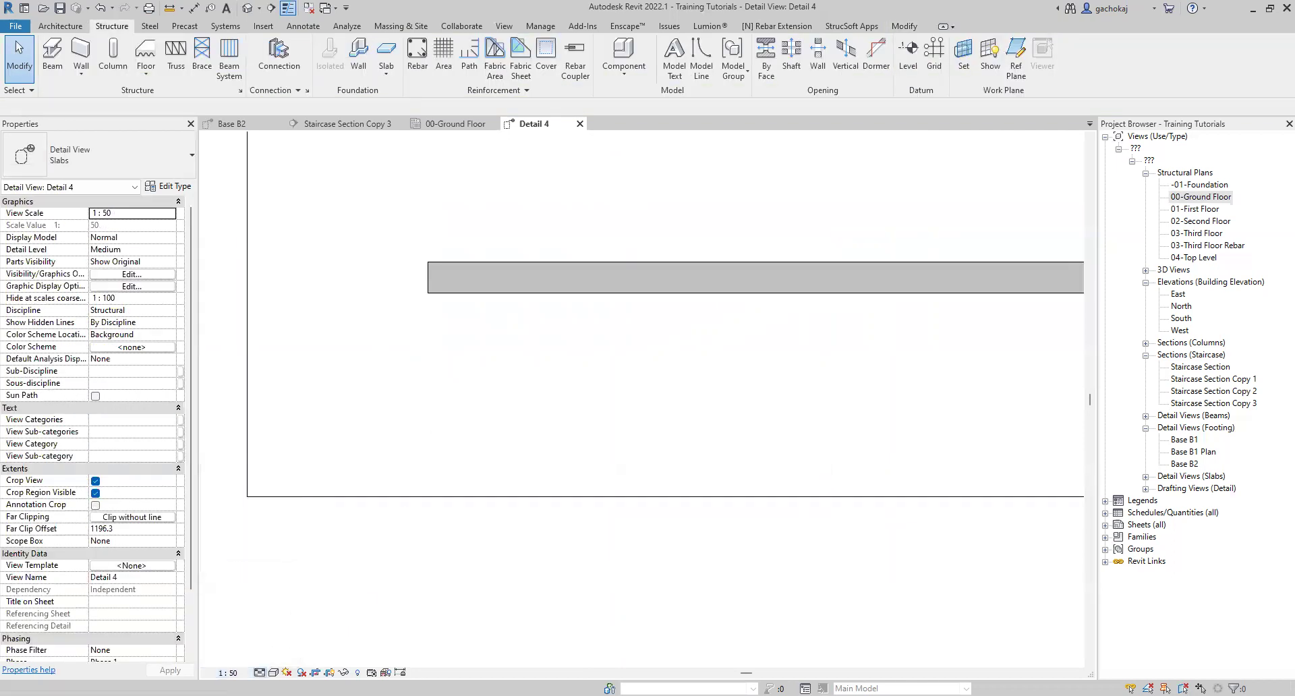
{"action": "scroll", "coordinate": [476, 313], "scroll_direction": "up", "scroll_amount": 3}
{"action": "left_click", "coordinate": [464, 297]}
{"action": "key", "text": "Escape"}
- Measure the slab's thickness with an aligned dimension between its top and bottom faces, without placing it
{"action": "left_click", "coordinate": [194, 7]}
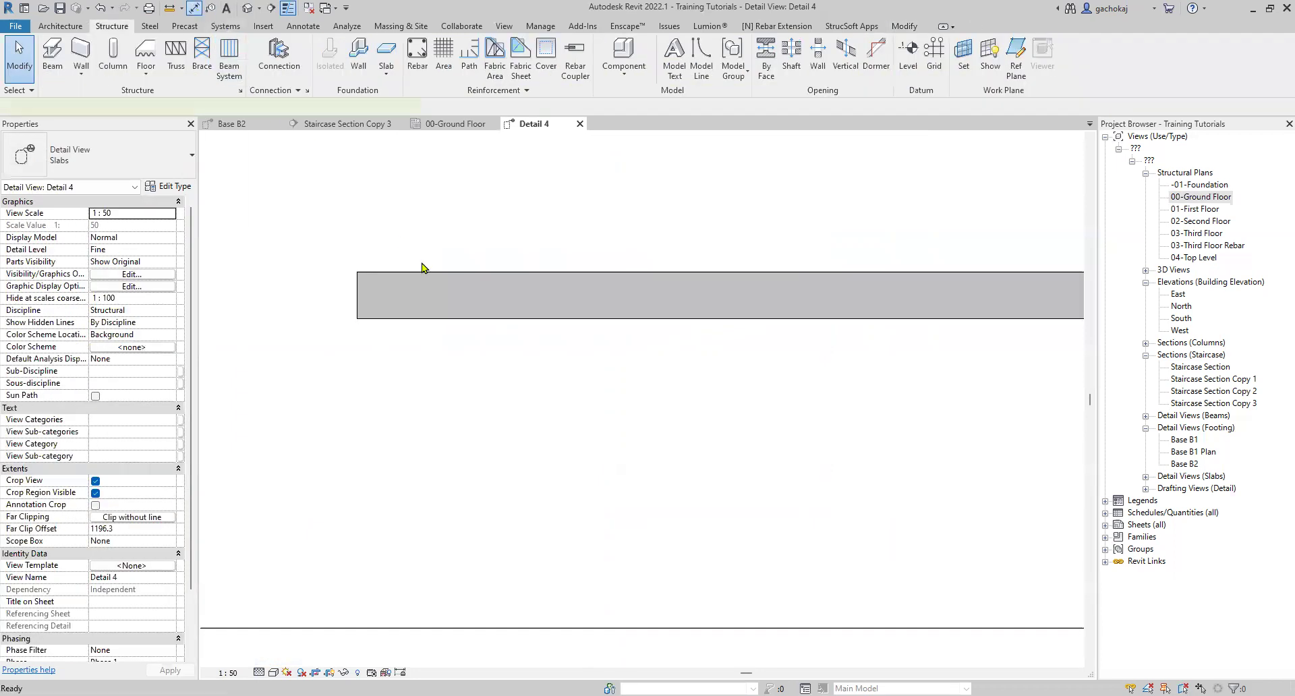
{"action": "left_click", "coordinate": [430, 318]}
{"action": "left_click", "coordinate": [428, 272]}
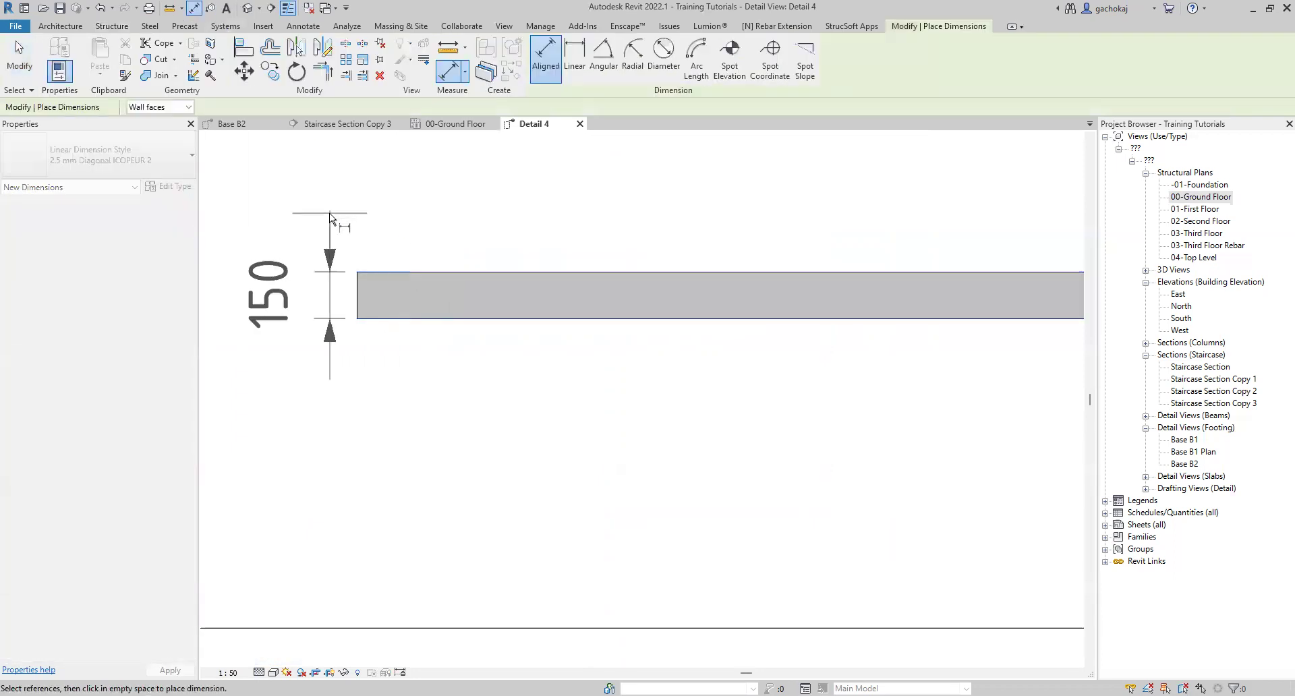
{"action": "key", "text": "Escape"}
{"action": "scroll", "coordinate": [411, 269], "scroll_direction": "down", "scroll_amount": 3}
{"action": "key", "text": "Escape"}
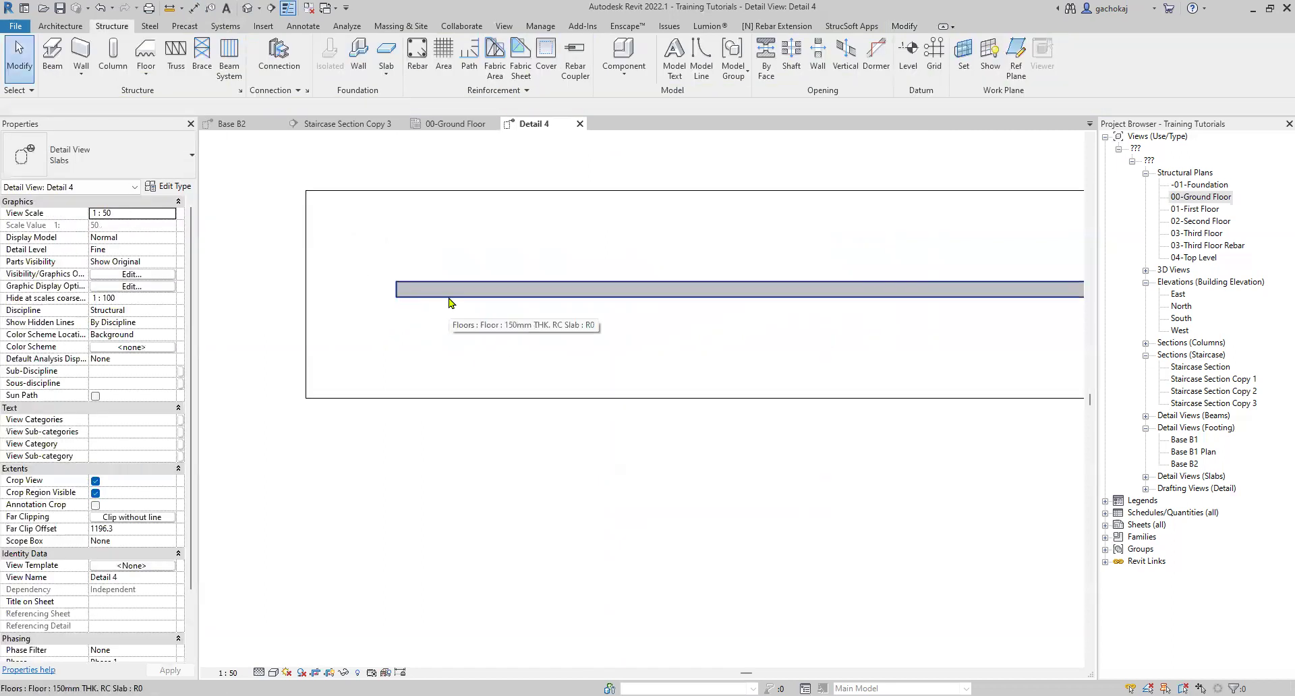
- Duplicate the slab's floor type as 150mm Thick Slab with A142 BRC Mesh
{"action": "middle_click_drag", "start_coordinate": [330, 254], "coordinate": [355, 277]}
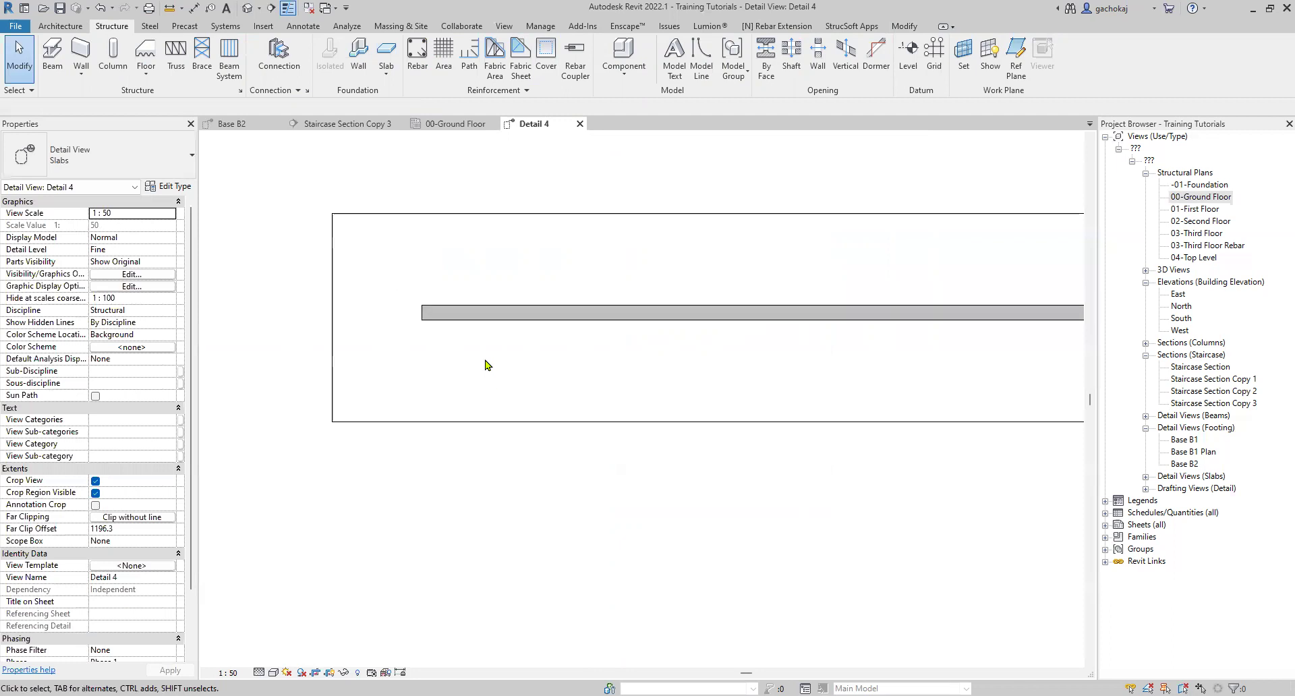
{"action": "left_click", "coordinate": [464, 314]}
{"action": "left_click", "coordinate": [160, 191]}
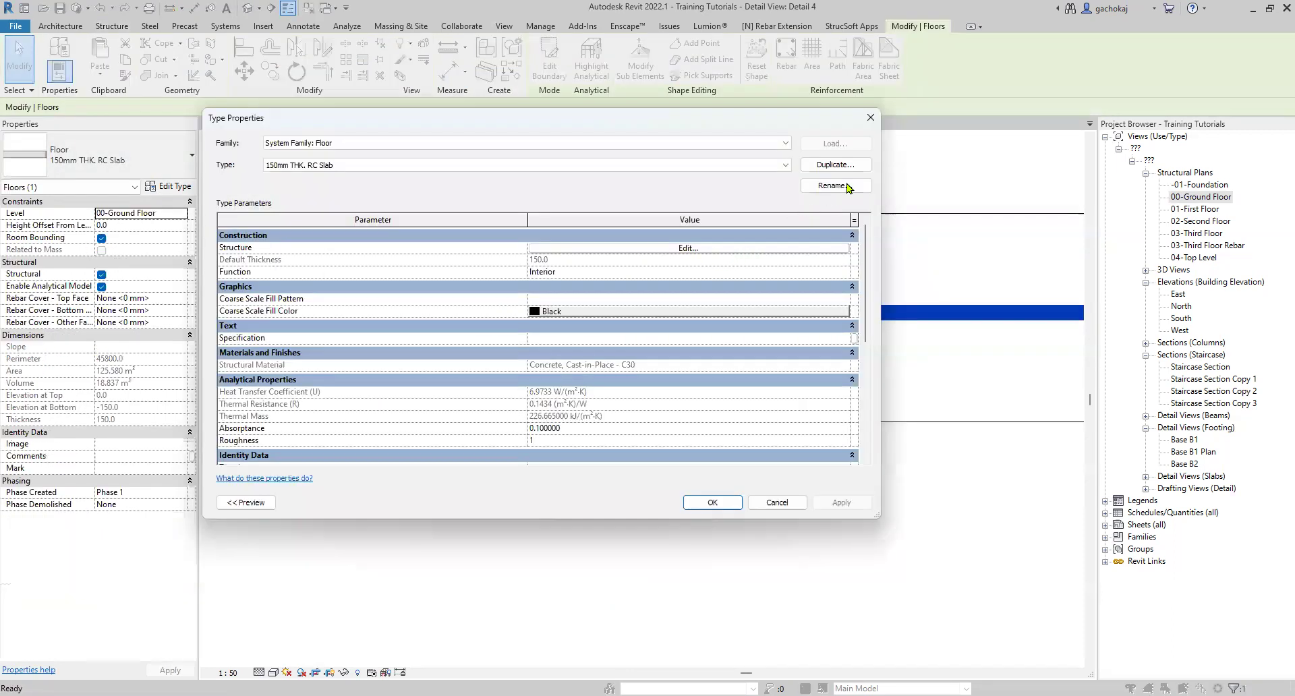
{"action": "left_click", "coordinate": [837, 165]}
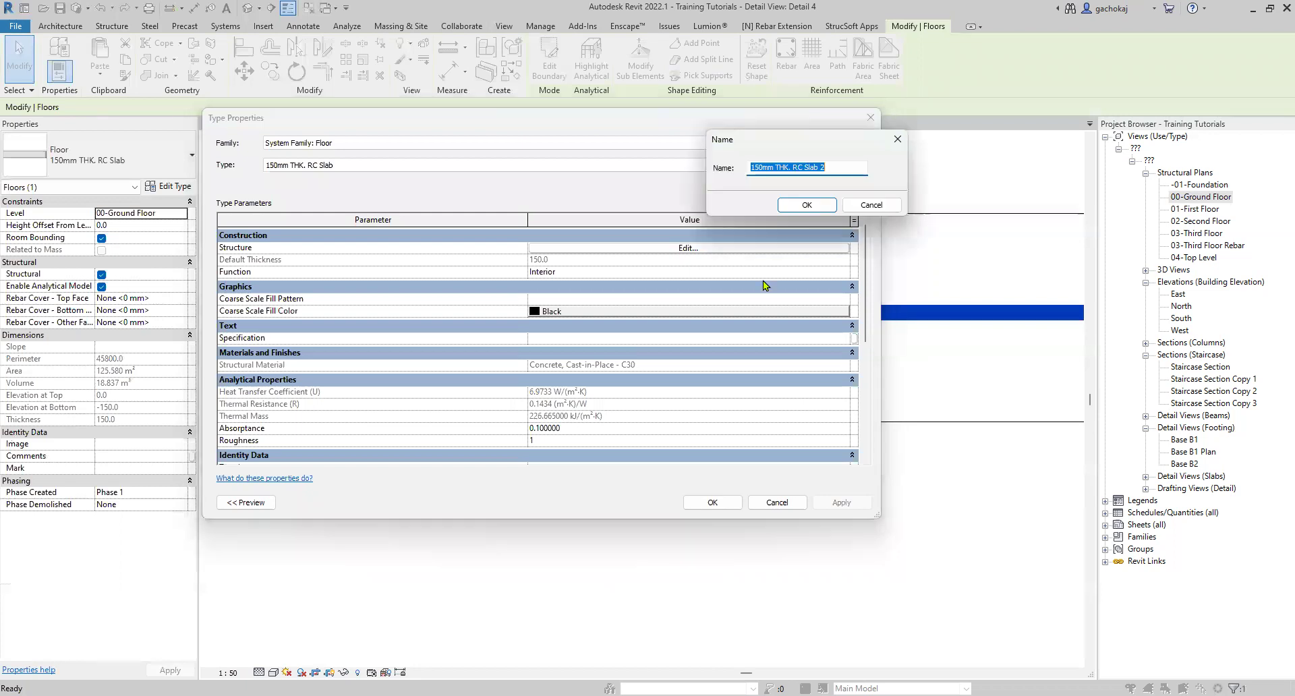
{"action": "key", "text": "End"}
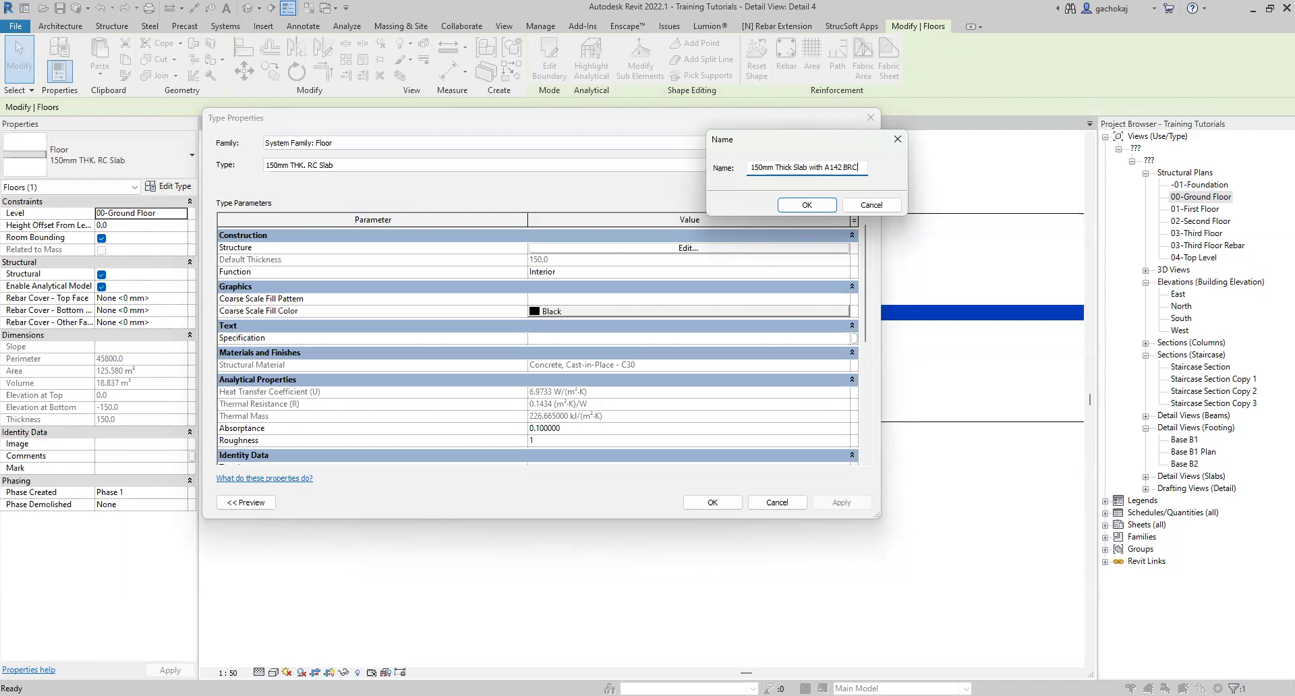
{"action": "type", "text": "Mesh"}
{"action": "left_click", "coordinate": [807, 204]}
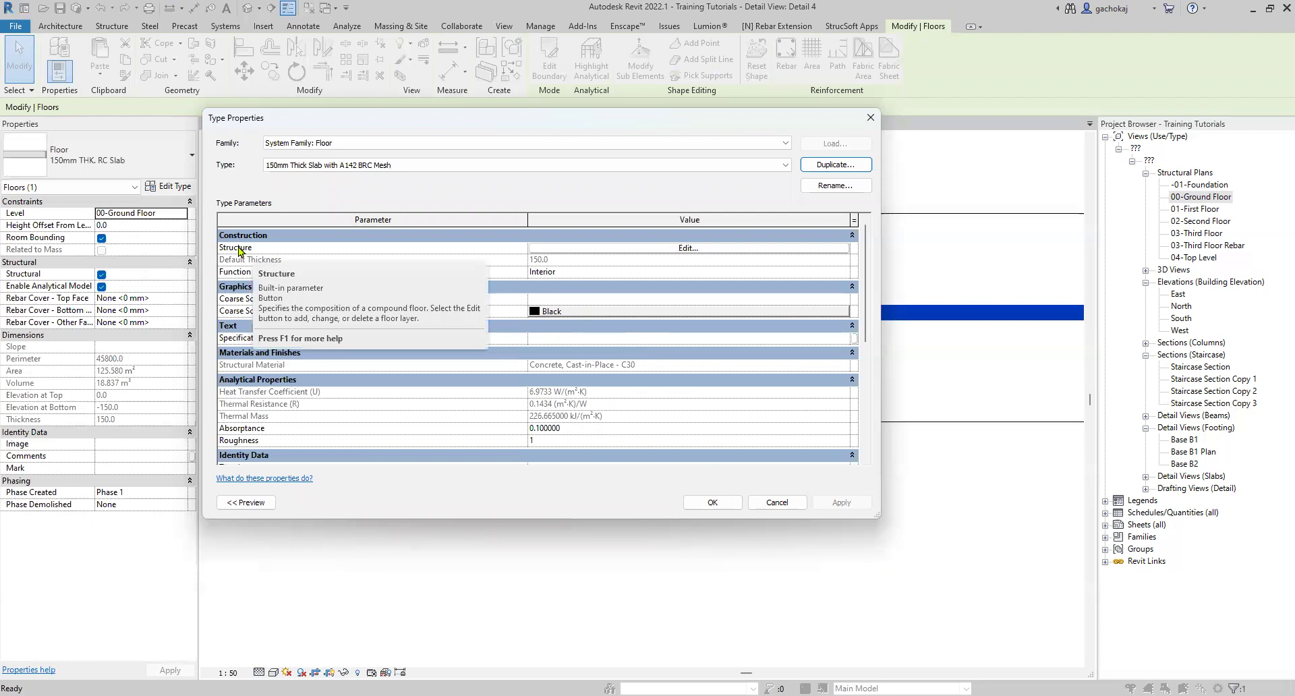
- Open the new floor type's structure for editing and show its section preview
{"action": "left_click", "coordinate": [687, 249]}
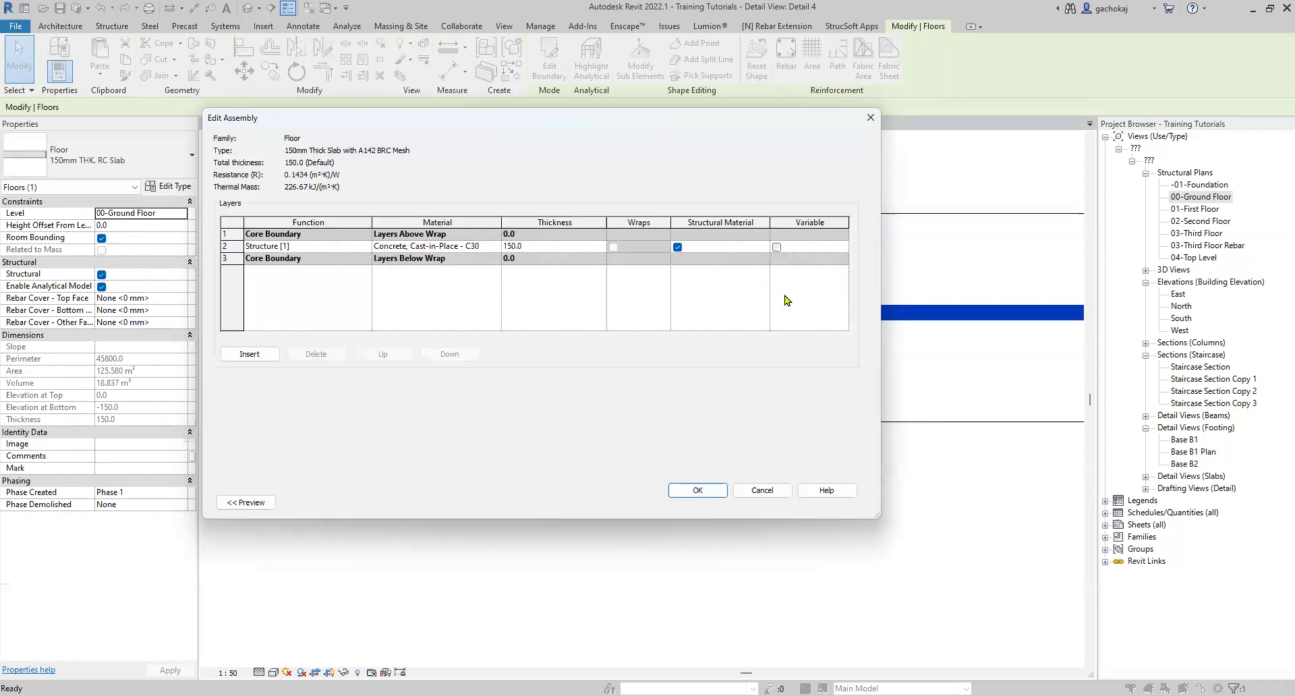
{"action": "left_click_drag", "start_coordinate": [758, 131], "coordinate": [965, 141]}
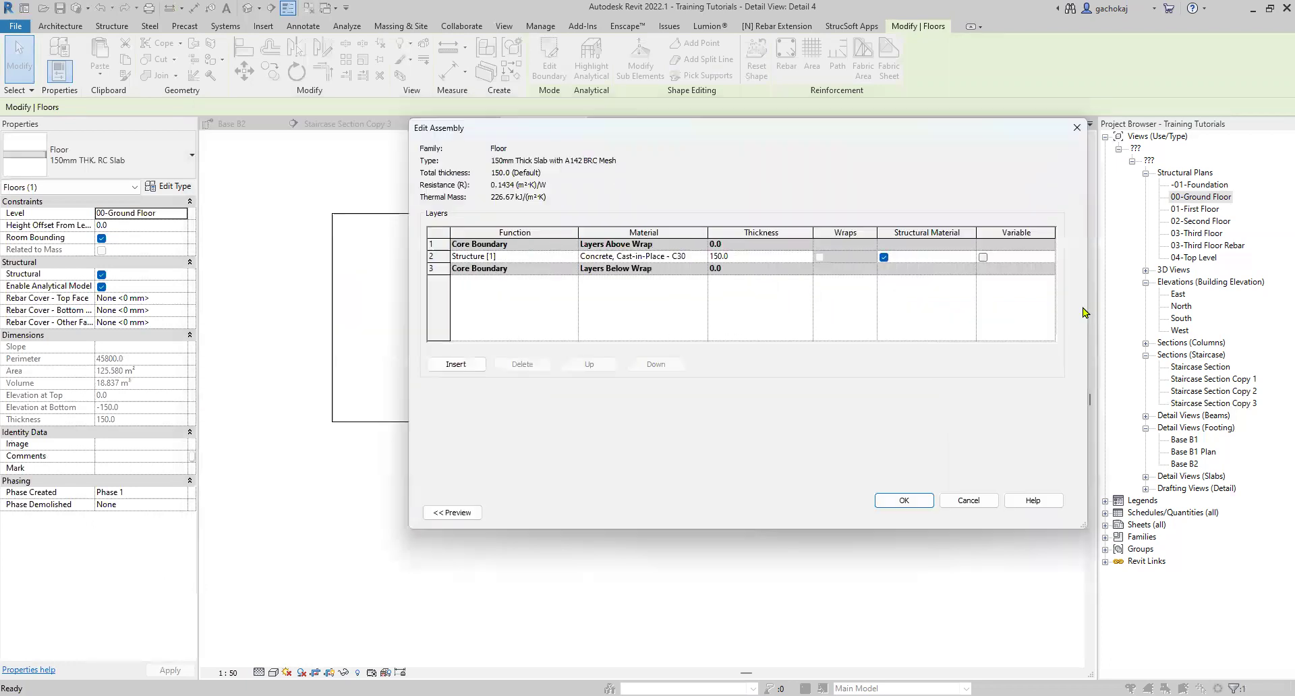
{"action": "left_click_drag", "start_coordinate": [1087, 305], "coordinate": [1105, 305]}
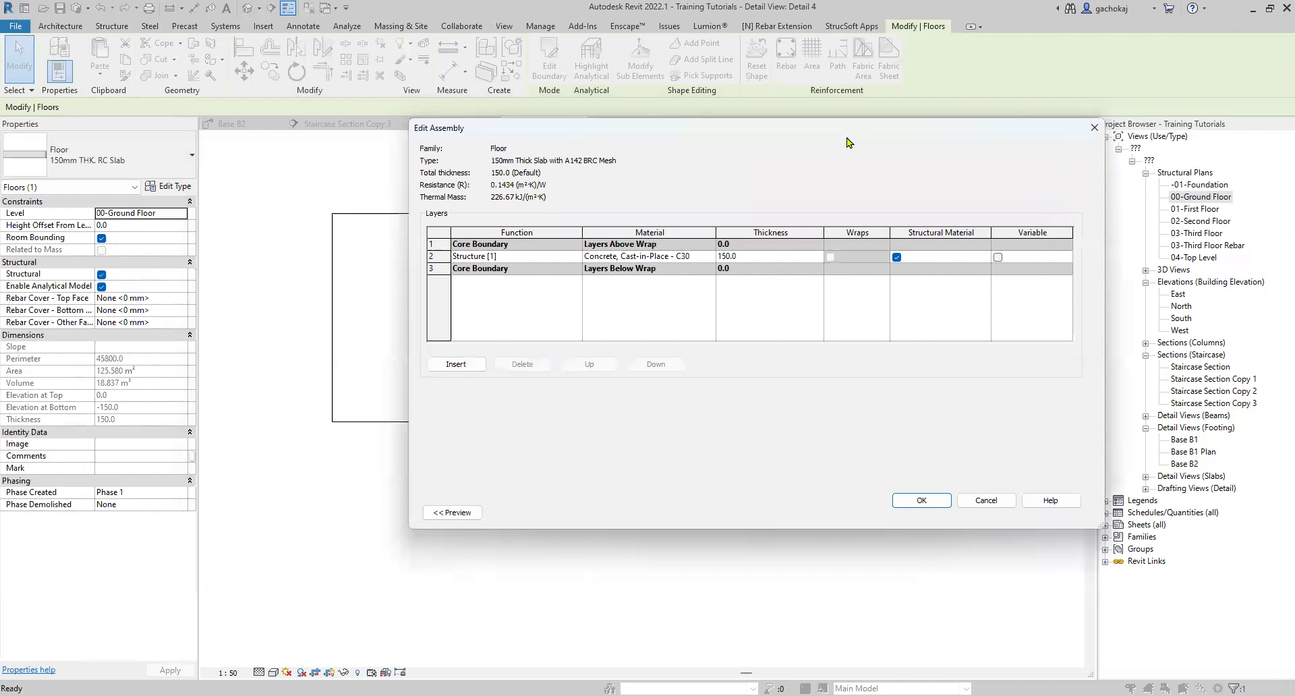
{"action": "left_click_drag", "start_coordinate": [937, 145], "coordinate": [981, 148]}
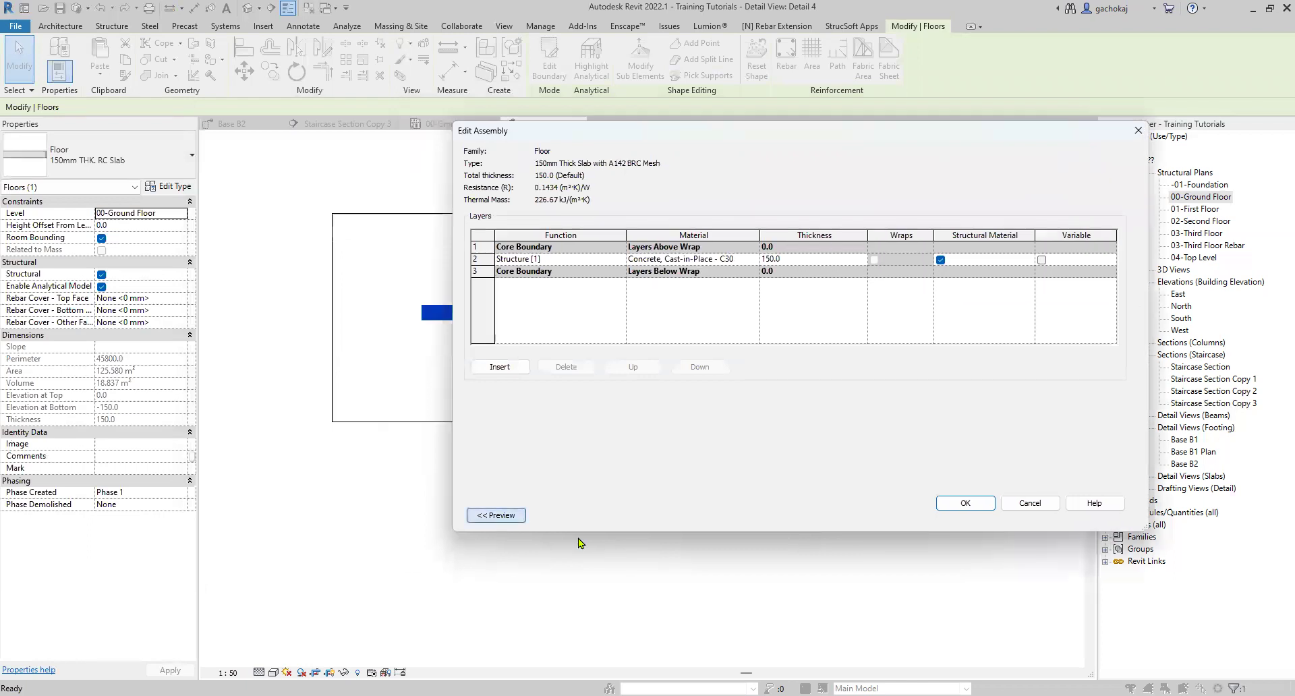
{"action": "left_click", "coordinate": [496, 514]}
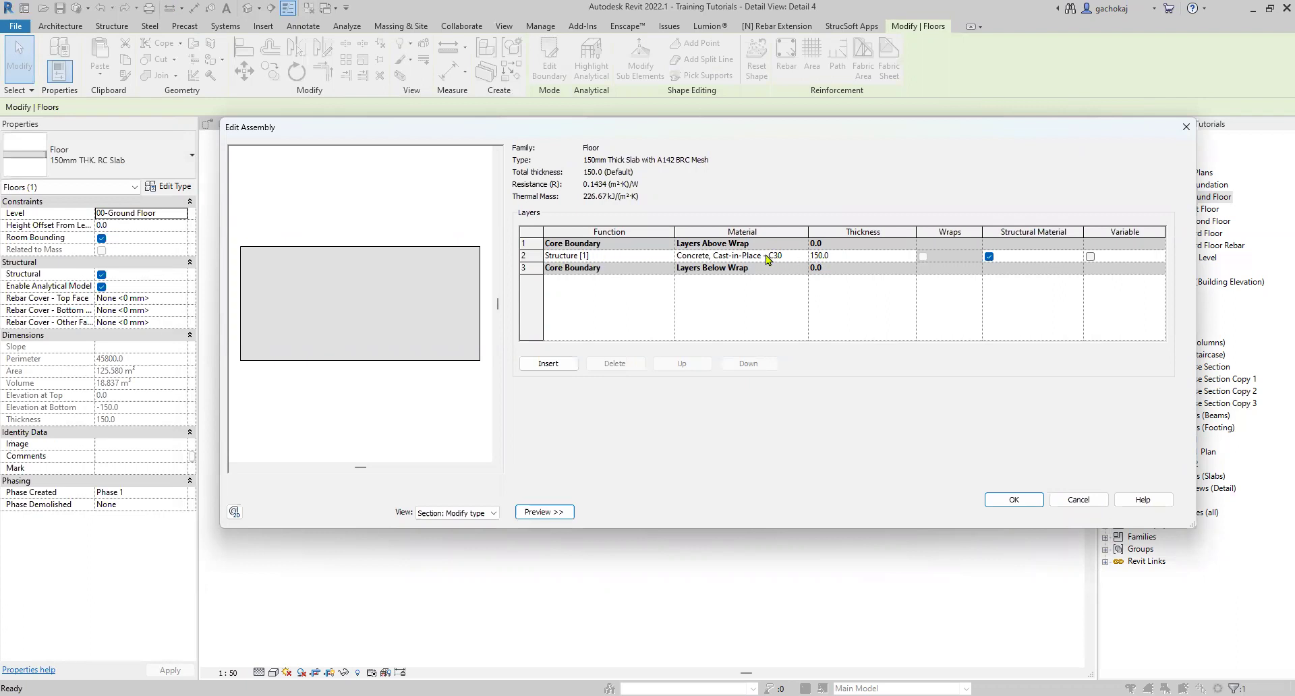
- From the structural layer's material, duplicate Concrete, Cast-in-Place - C20 and name the copy Concrete, Cast-in-Place - C20(Type 2)
{"action": "left_click", "coordinate": [804, 259]}
{"action": "left_click", "coordinate": [802, 256]}
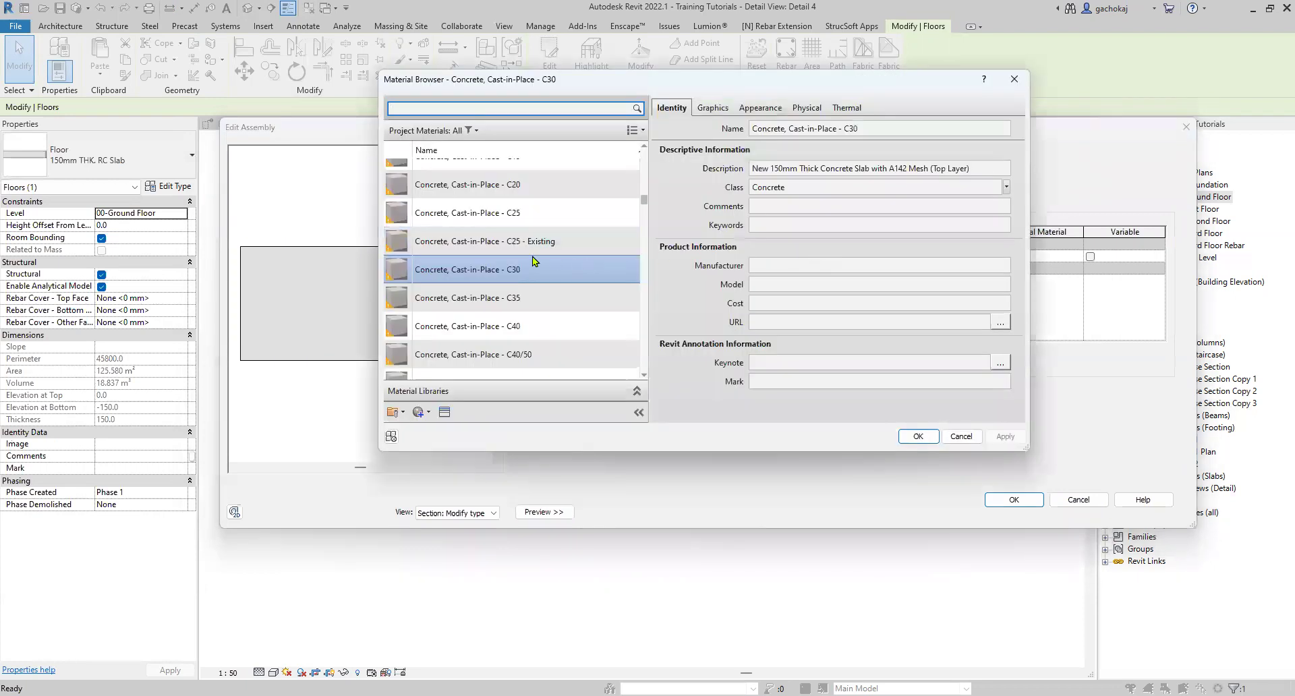
{"action": "scroll", "coordinate": [542, 245], "scroll_direction": "up", "scroll_amount": 3}
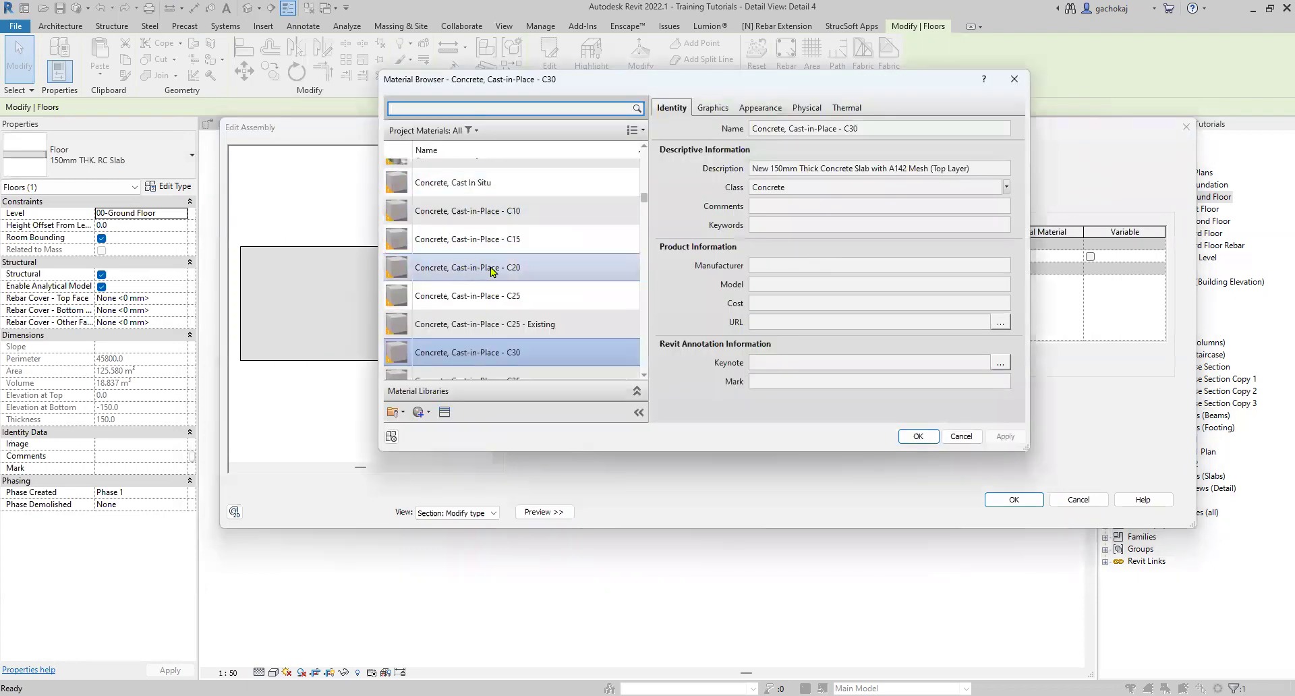
{"action": "left_click", "coordinate": [556, 266]}
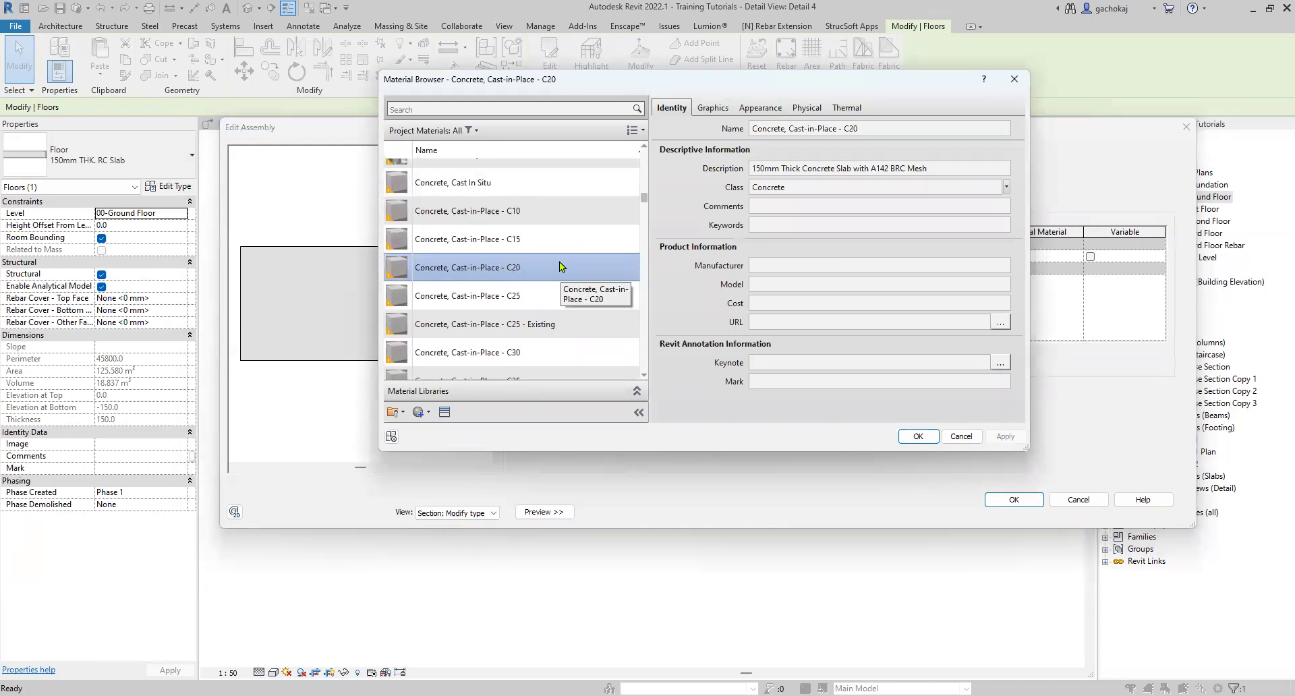
{"action": "scroll", "coordinate": [559, 267], "scroll_direction": "down", "scroll_amount": 1}
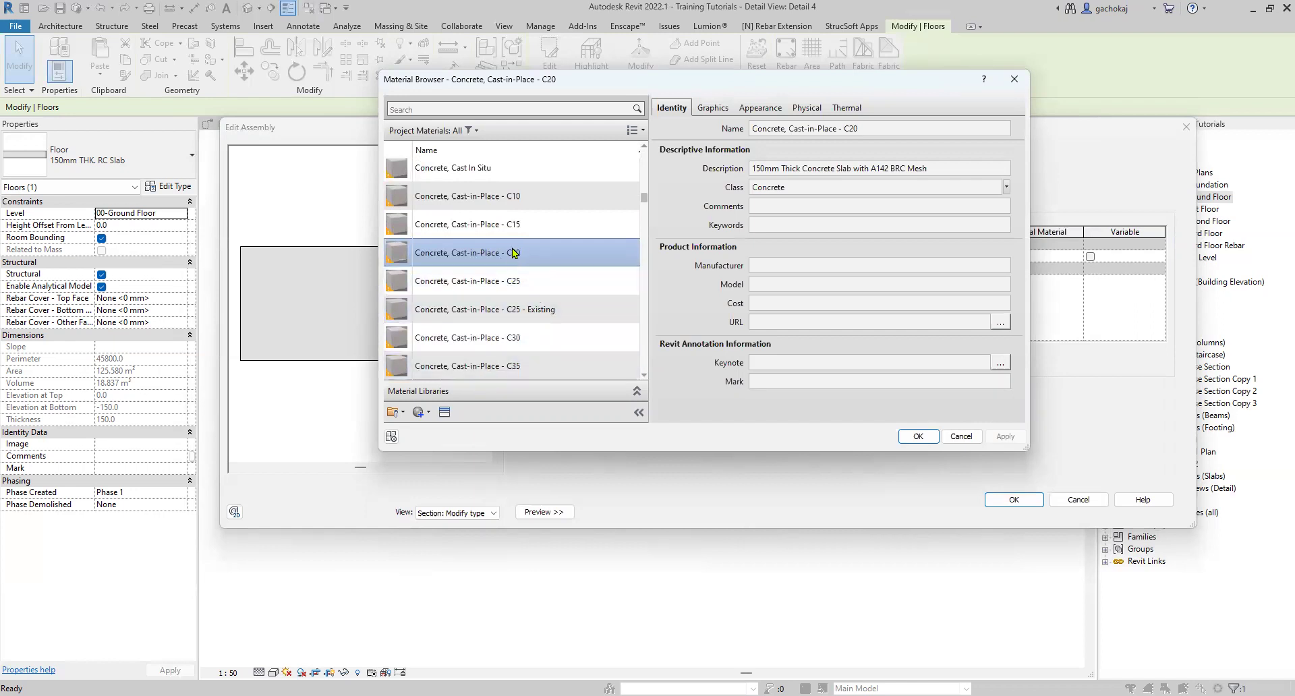
{"action": "left_click", "coordinate": [429, 413]}
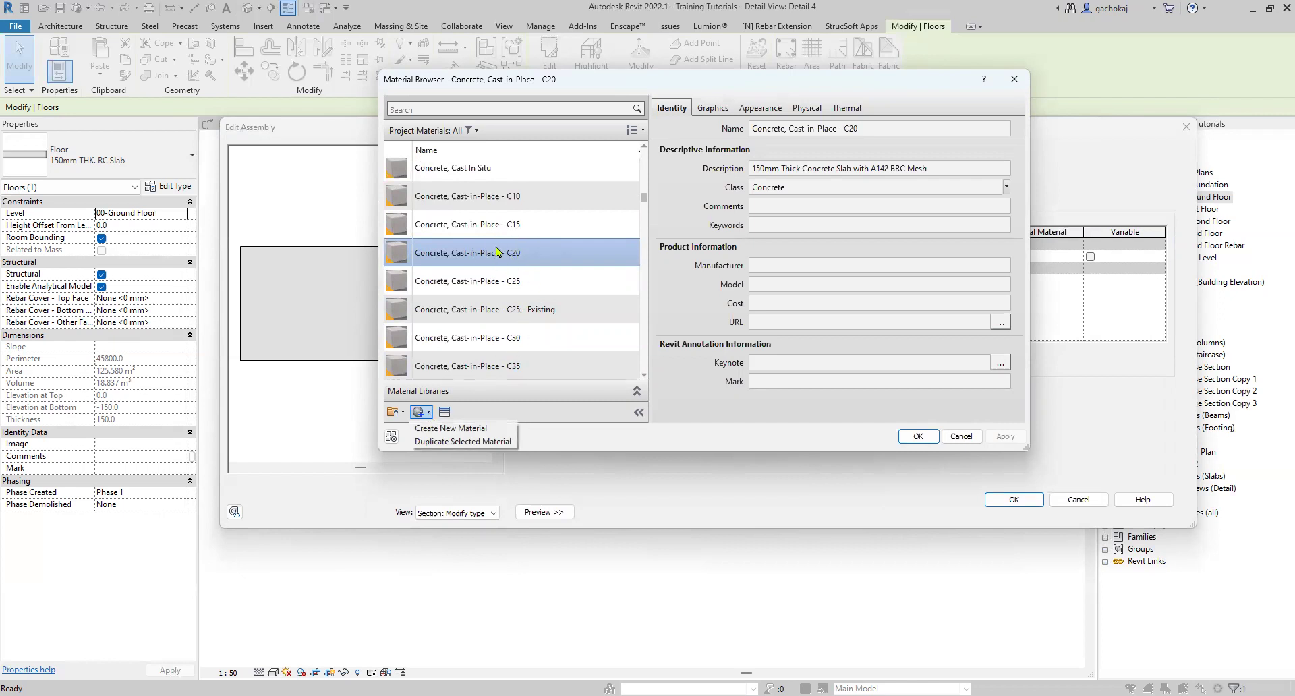
{"action": "left_click", "coordinate": [453, 443]}
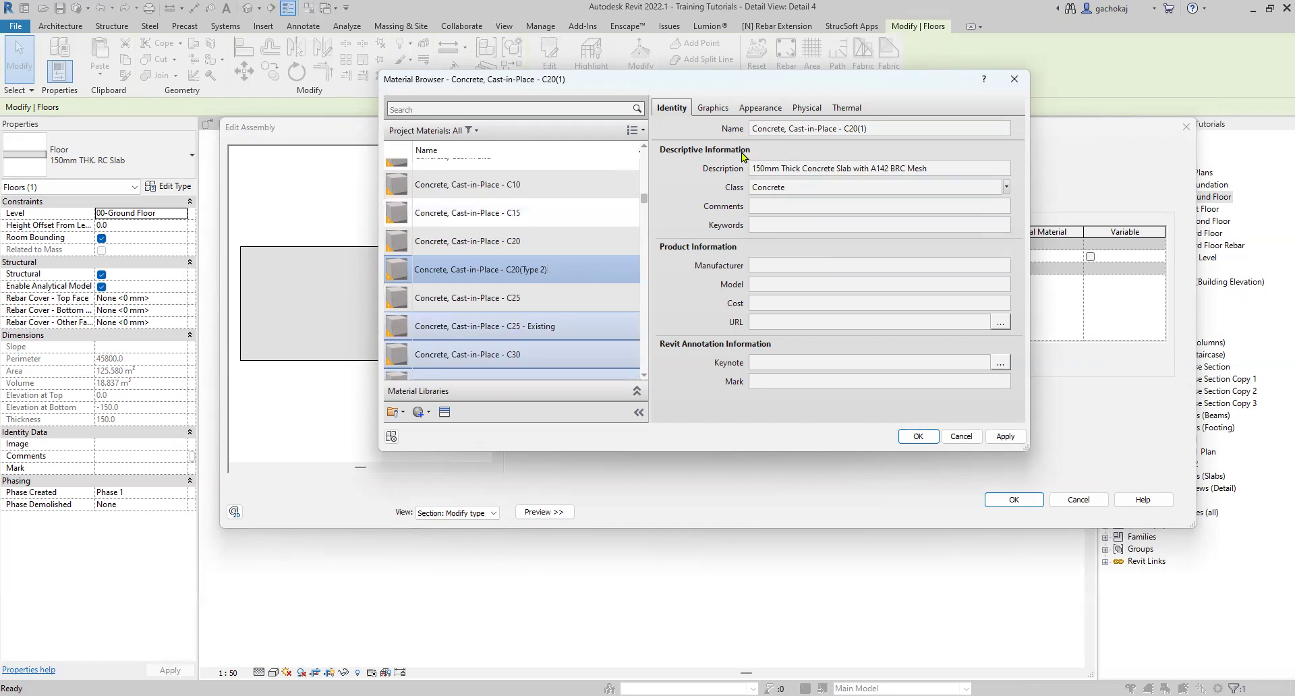
- Set the C20(Type 2) material's foreground cut pattern to Concrete in colour RGB 192-192-192
{"action": "left_click", "coordinate": [712, 110]}
{"action": "scroll", "coordinate": [839, 314], "scroll_direction": "down", "scroll_amount": 1}
{"action": "scroll", "coordinate": [840, 314], "scroll_direction": "down", "scroll_amount": 1}
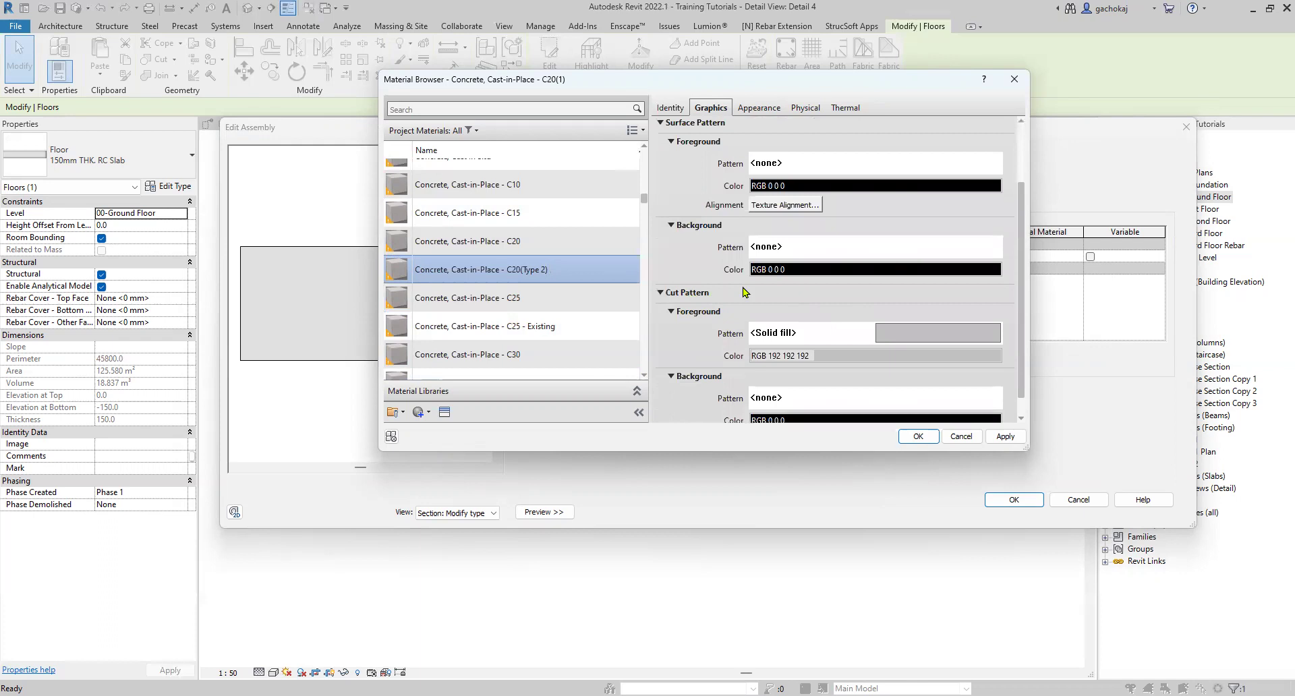
{"action": "scroll", "coordinate": [769, 289], "scroll_direction": "down", "scroll_amount": 1}
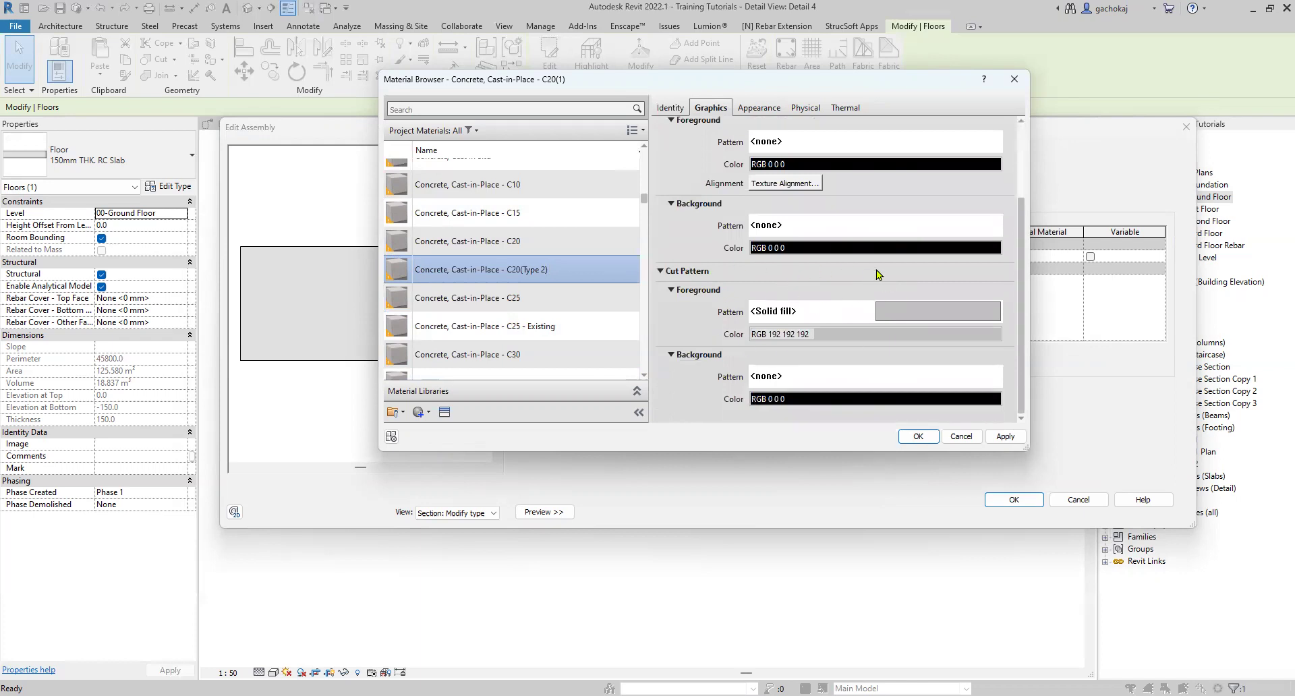
{"action": "left_click", "coordinate": [835, 330]}
{"action": "left_click", "coordinate": [918, 316]}
{"action": "left_click", "coordinate": [601, 309]}
{"action": "key", "text": "c"}
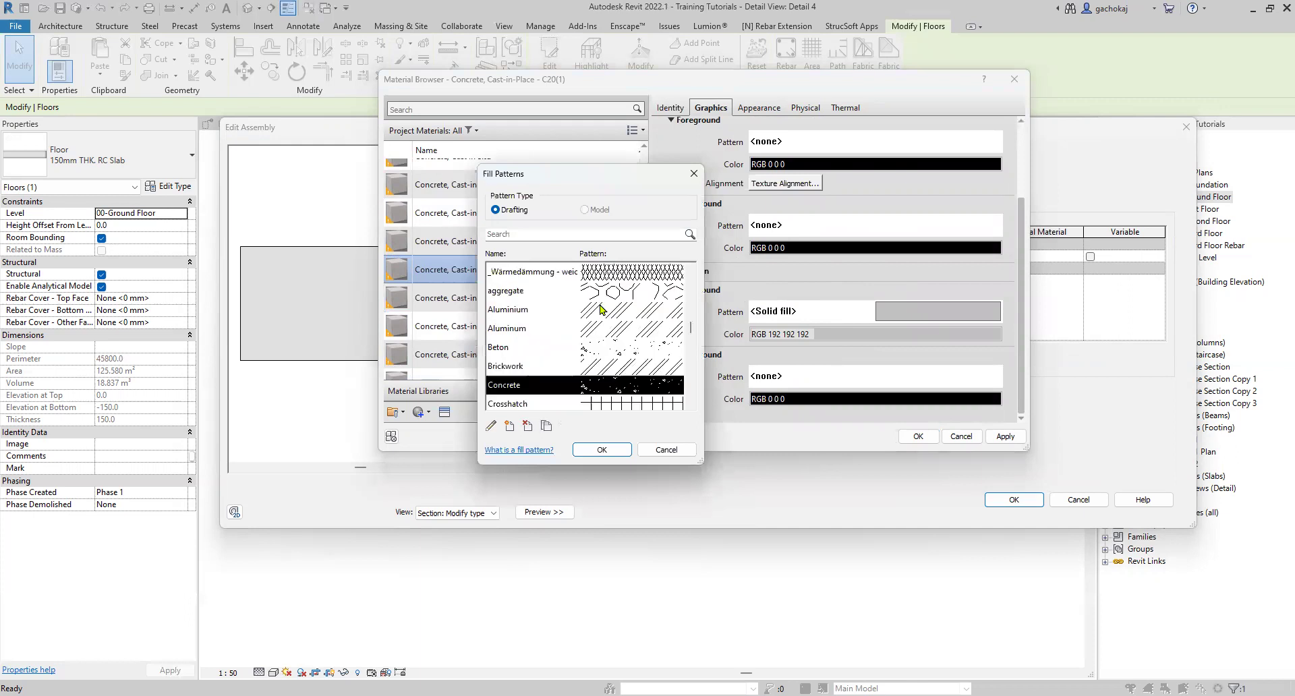
{"action": "left_click", "coordinate": [603, 449]}
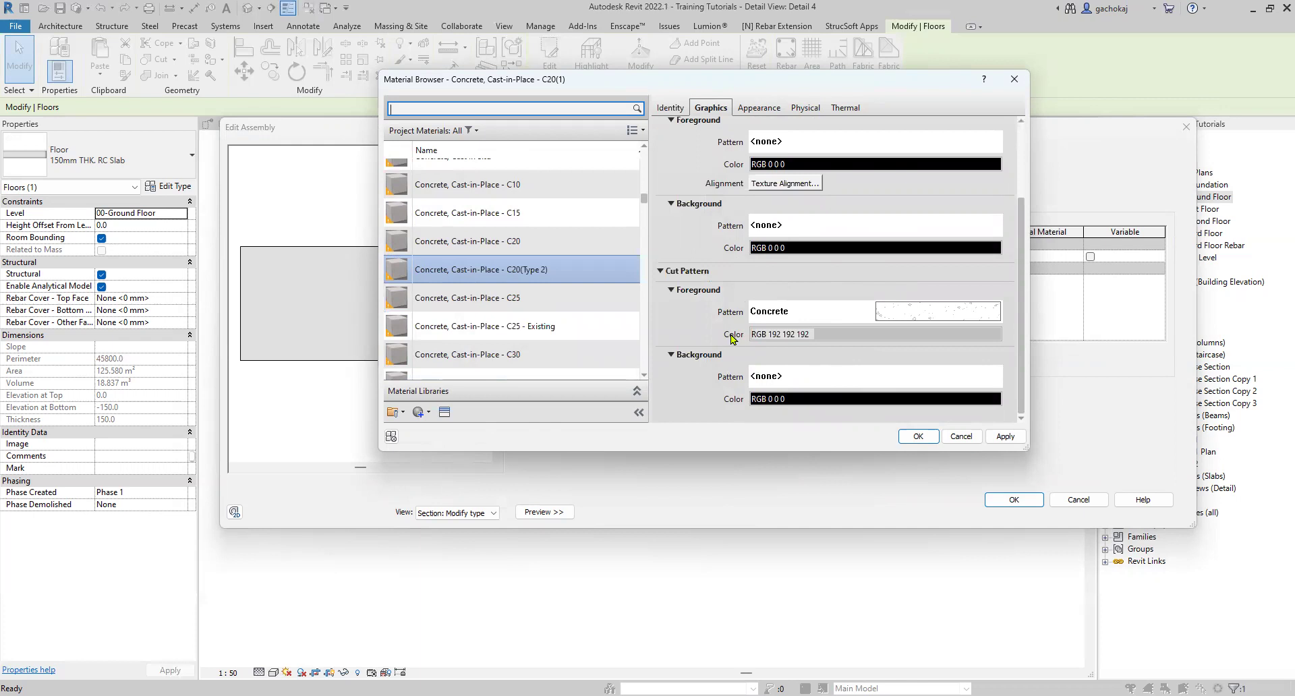
{"action": "left_click", "coordinate": [834, 341]}
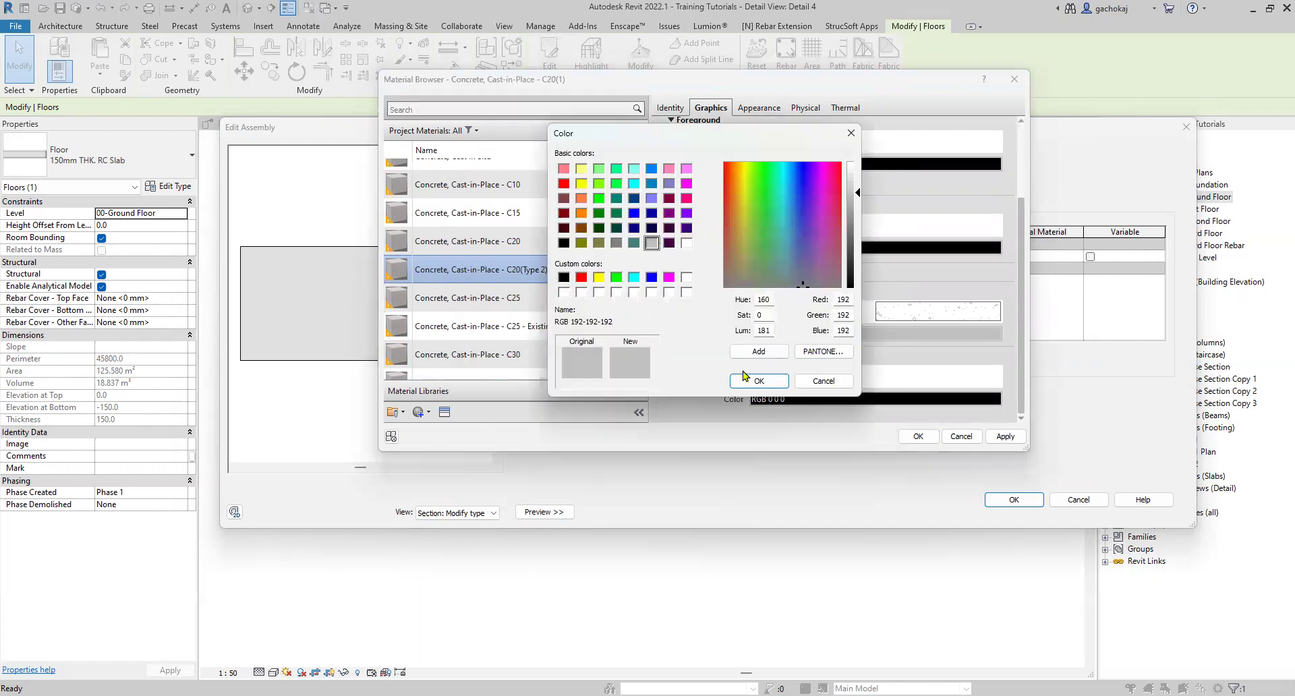
{"action": "left_click", "coordinate": [746, 378]}
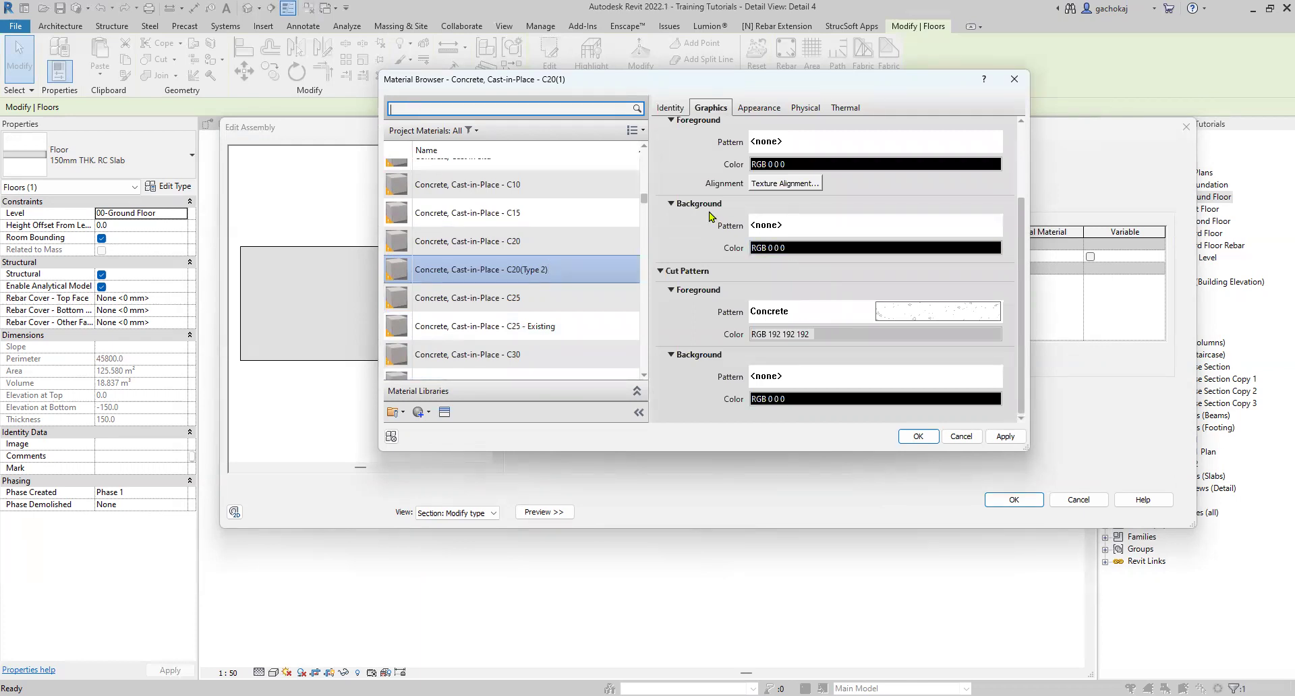
- Check the C20(Type 2) material's description and apply the material changes
{"action": "left_click", "coordinate": [671, 109]}
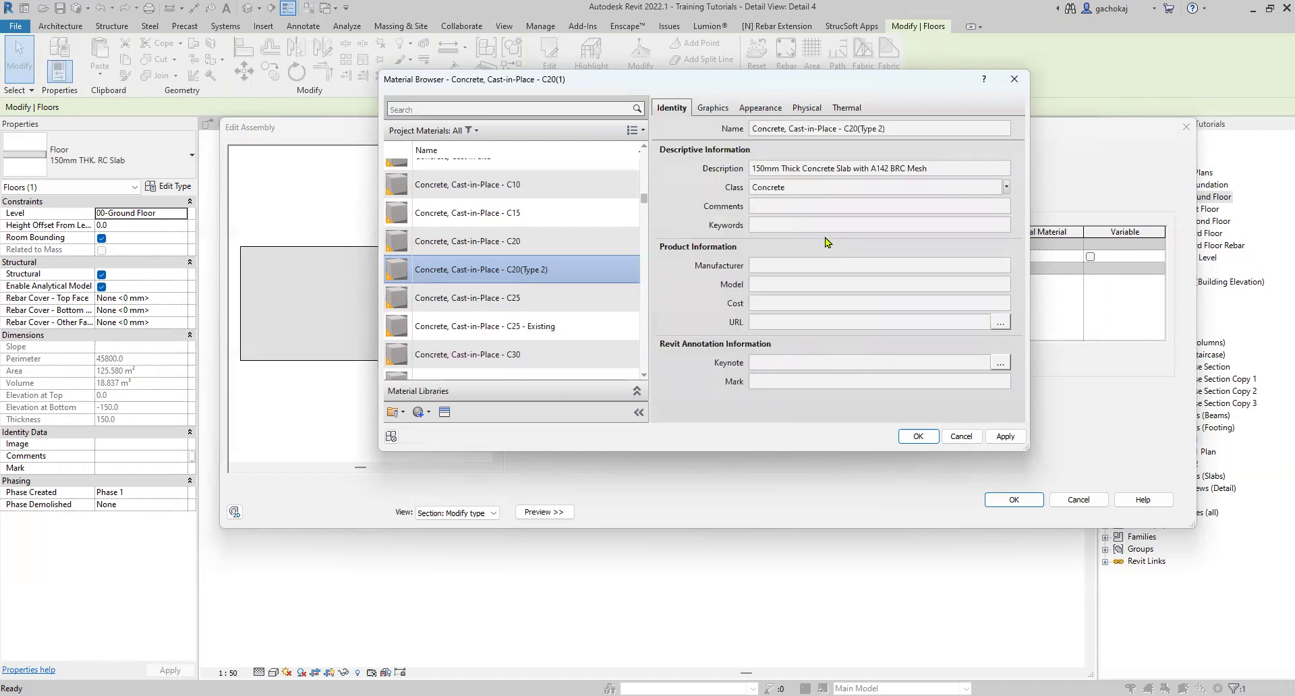
{"action": "left_click", "coordinate": [953, 171]}
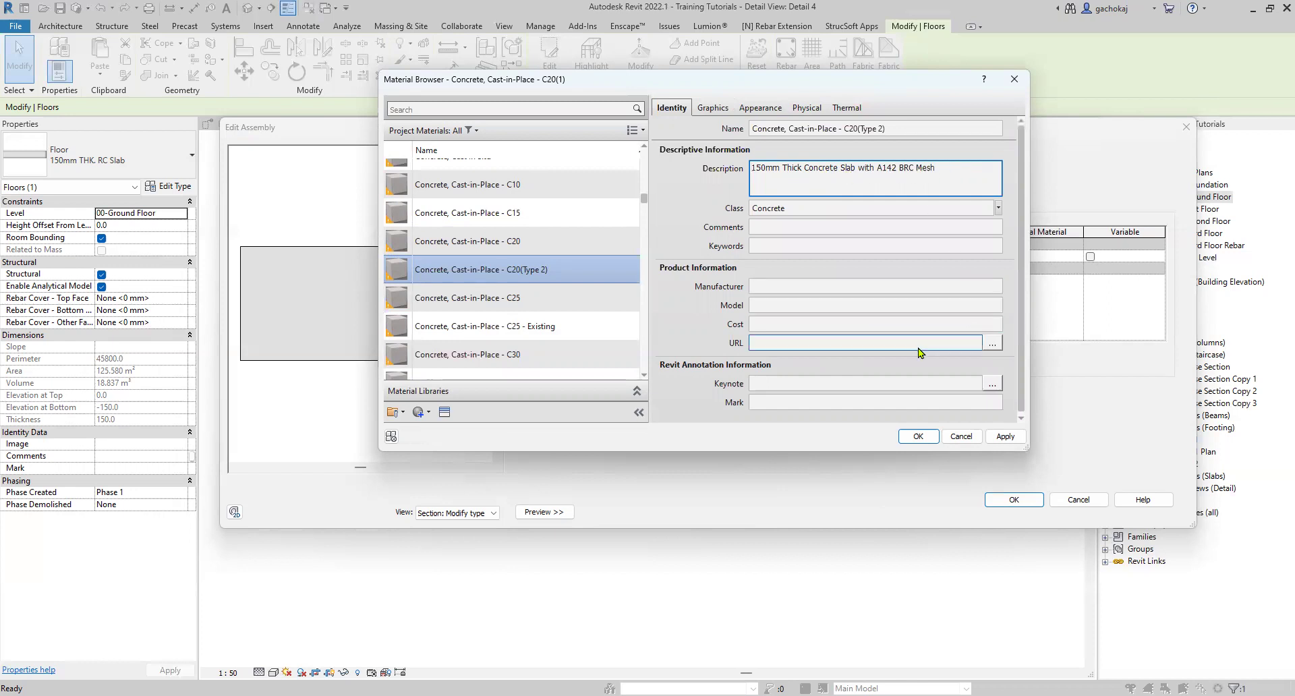
{"action": "left_click", "coordinate": [1004, 437]}
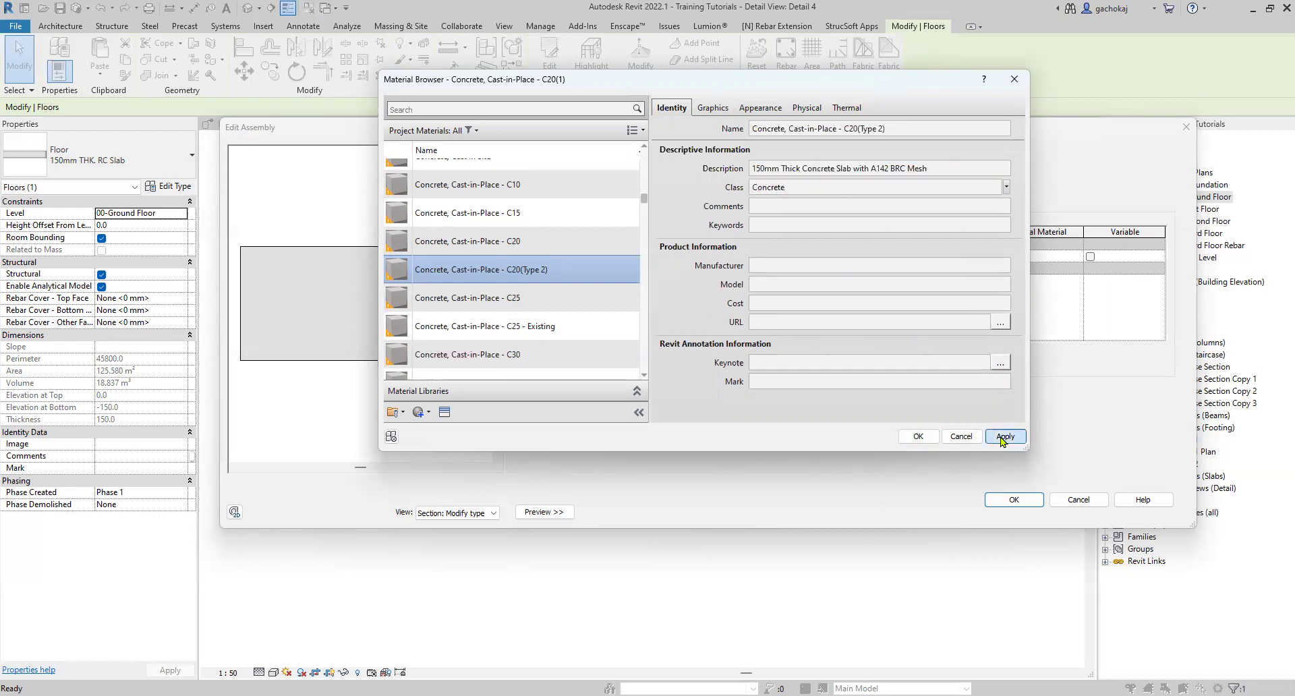
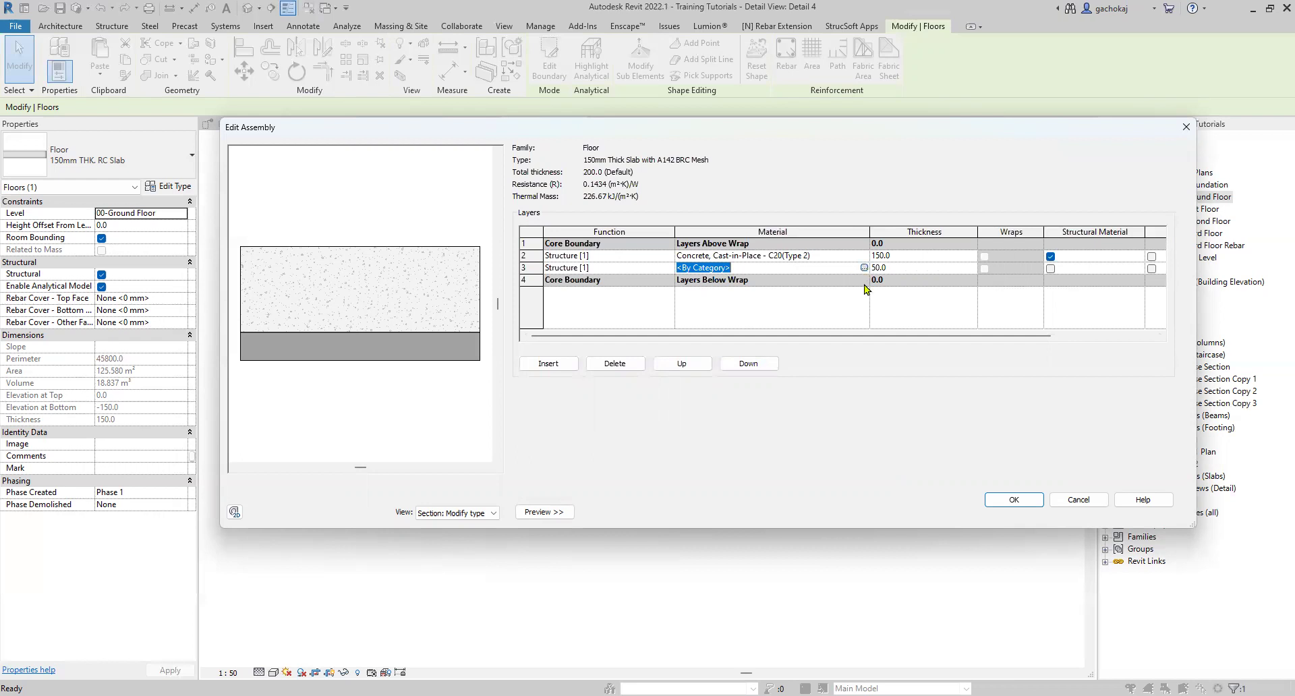
- For the 50 mm layer below the concrete, duplicate the Sand material and name the copy Sand(Type 2)
{"action": "left_click", "coordinate": [470, 298]}
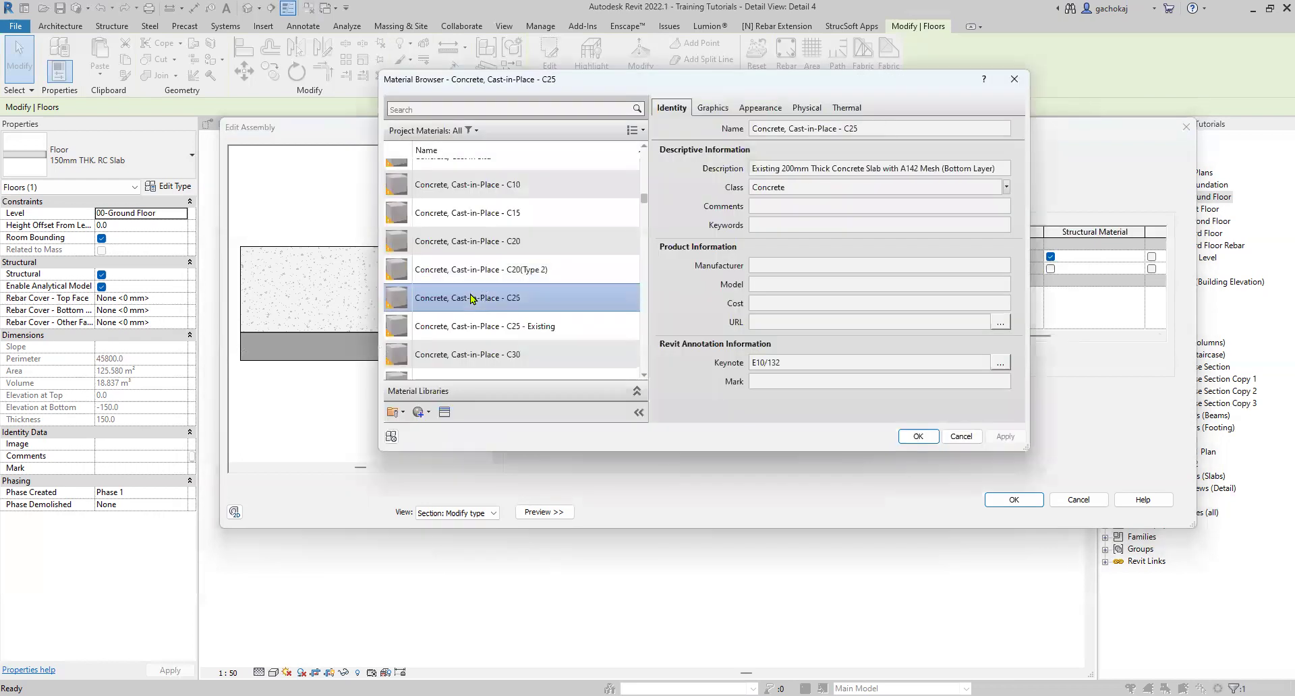
{"action": "key", "text": "s"}
{"action": "scroll", "coordinate": [470, 292], "scroll_direction": "down", "scroll_amount": 2}
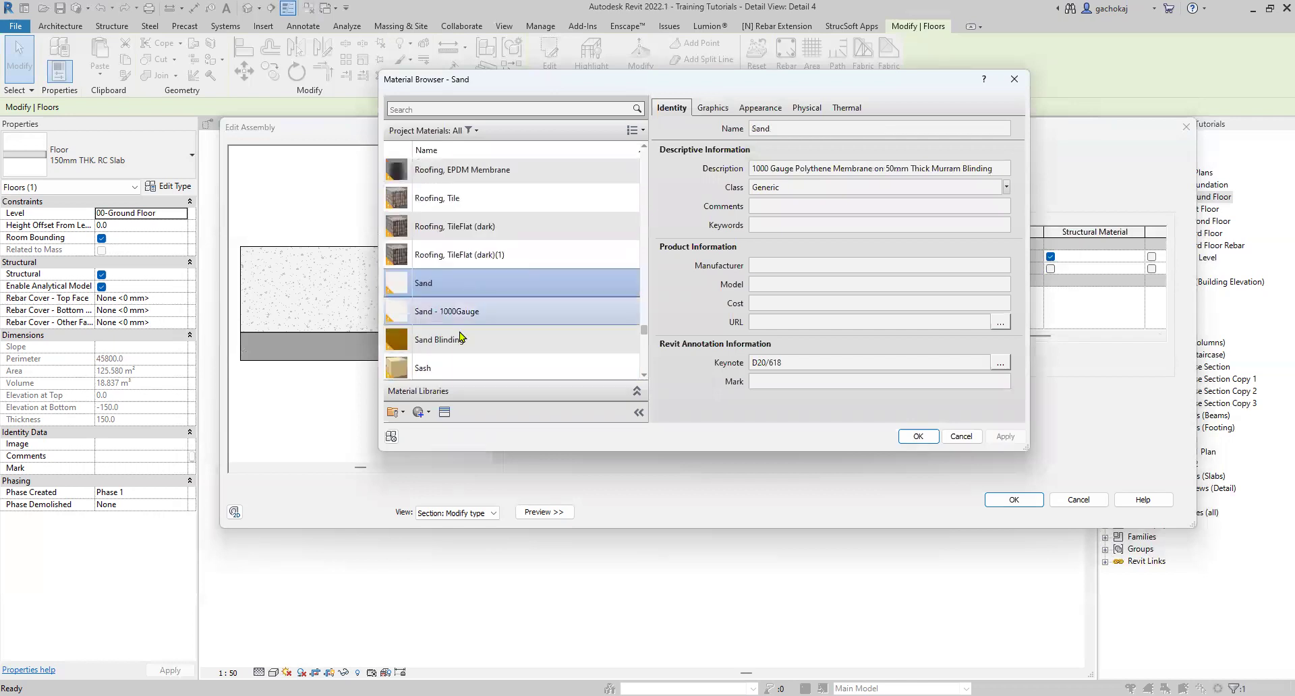
{"action": "left_click", "coordinate": [490, 315]}
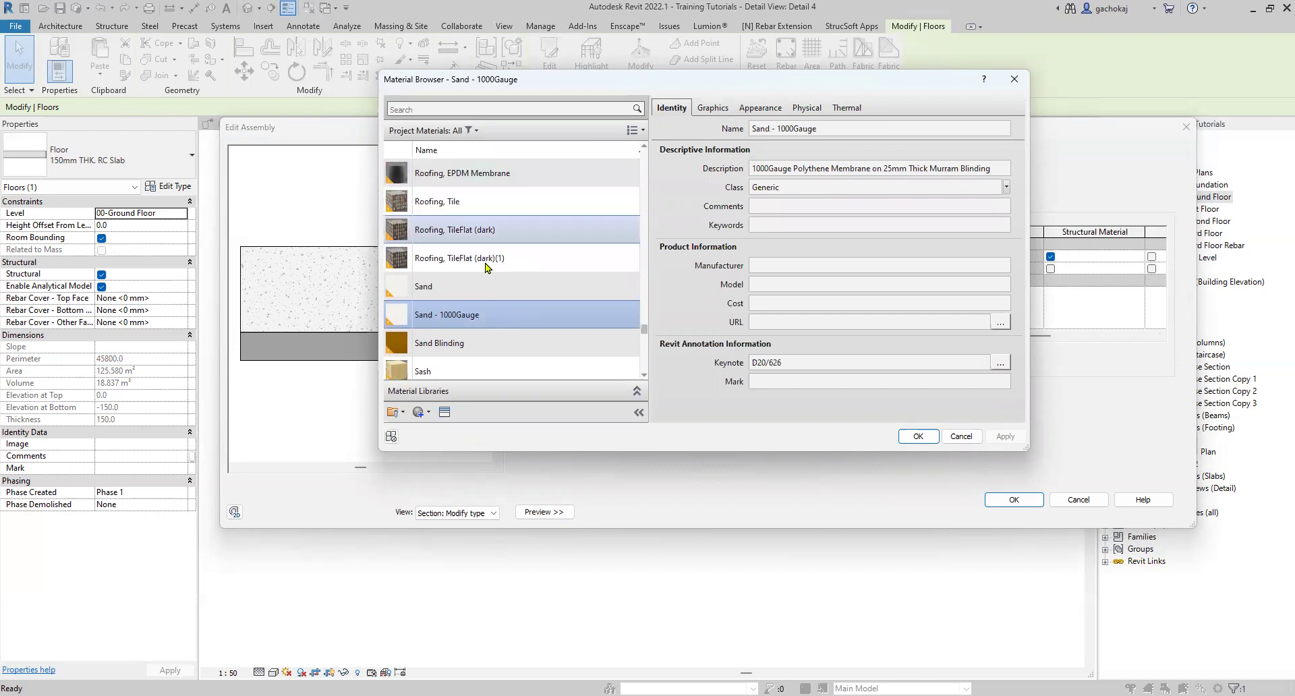
{"action": "left_click", "coordinate": [470, 284]}
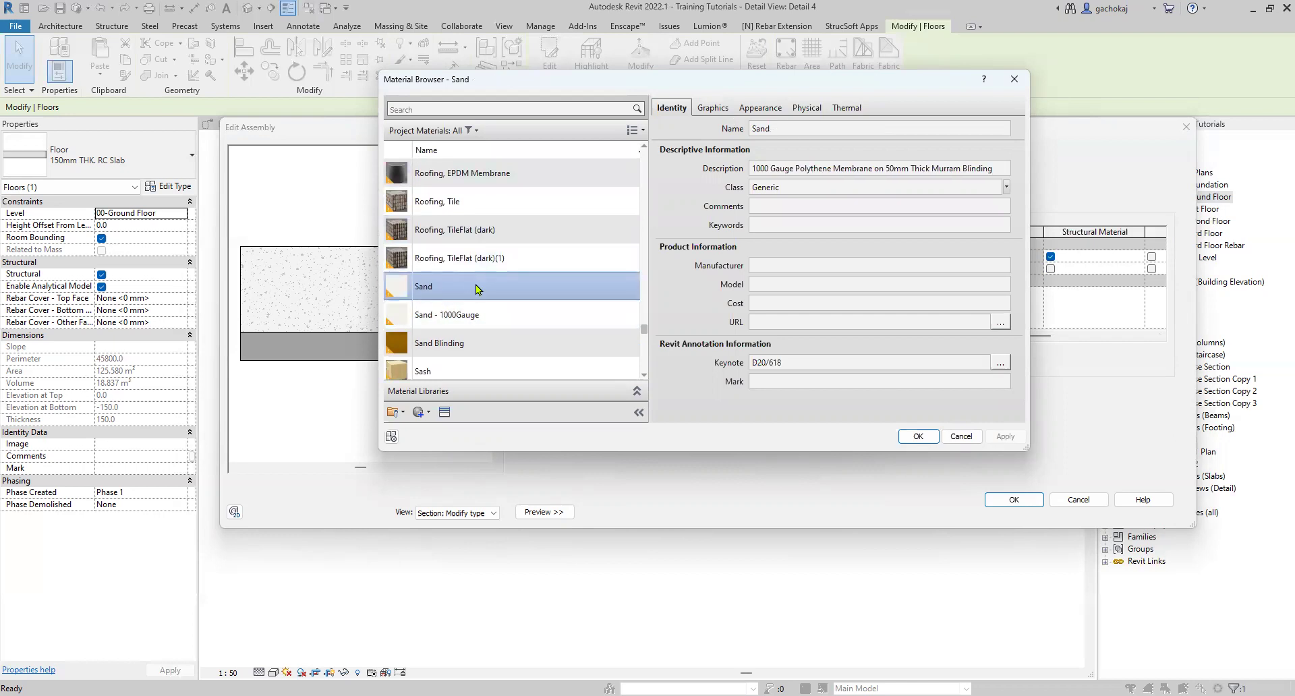
{"action": "left_click", "coordinate": [419, 413]}
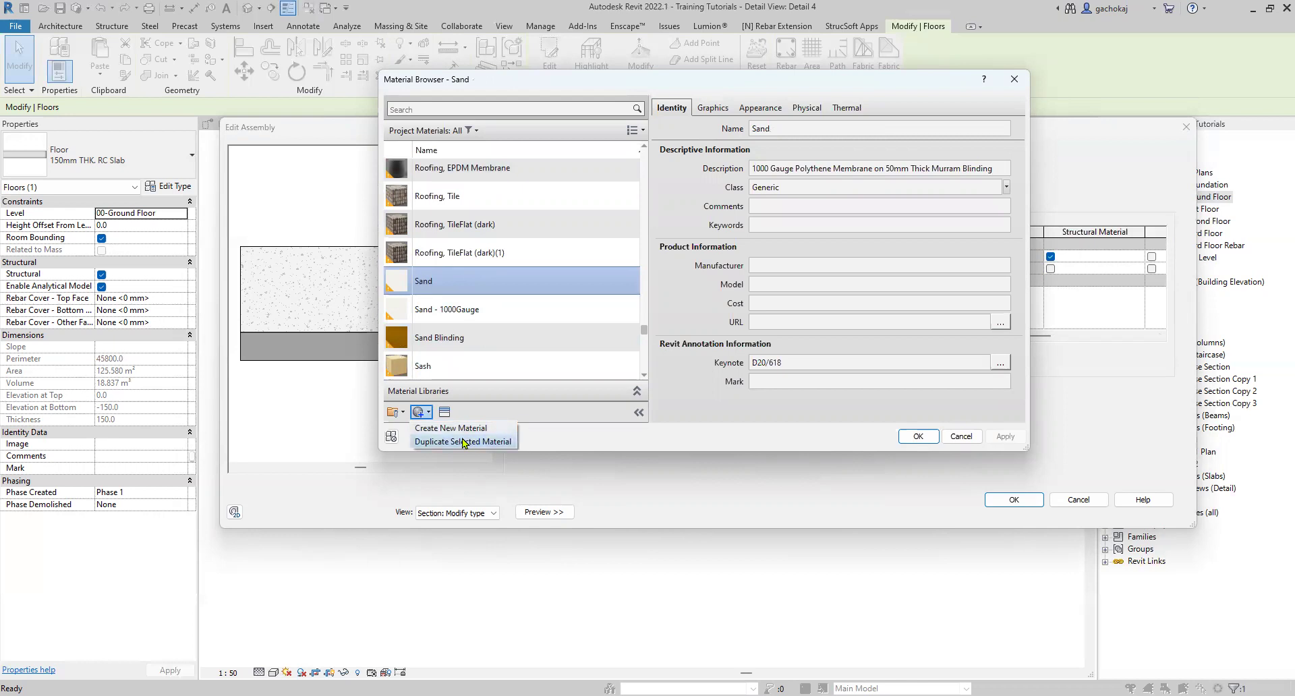
{"action": "left_click", "coordinate": [463, 442]}
{"action": "left_click", "coordinate": [486, 270]}
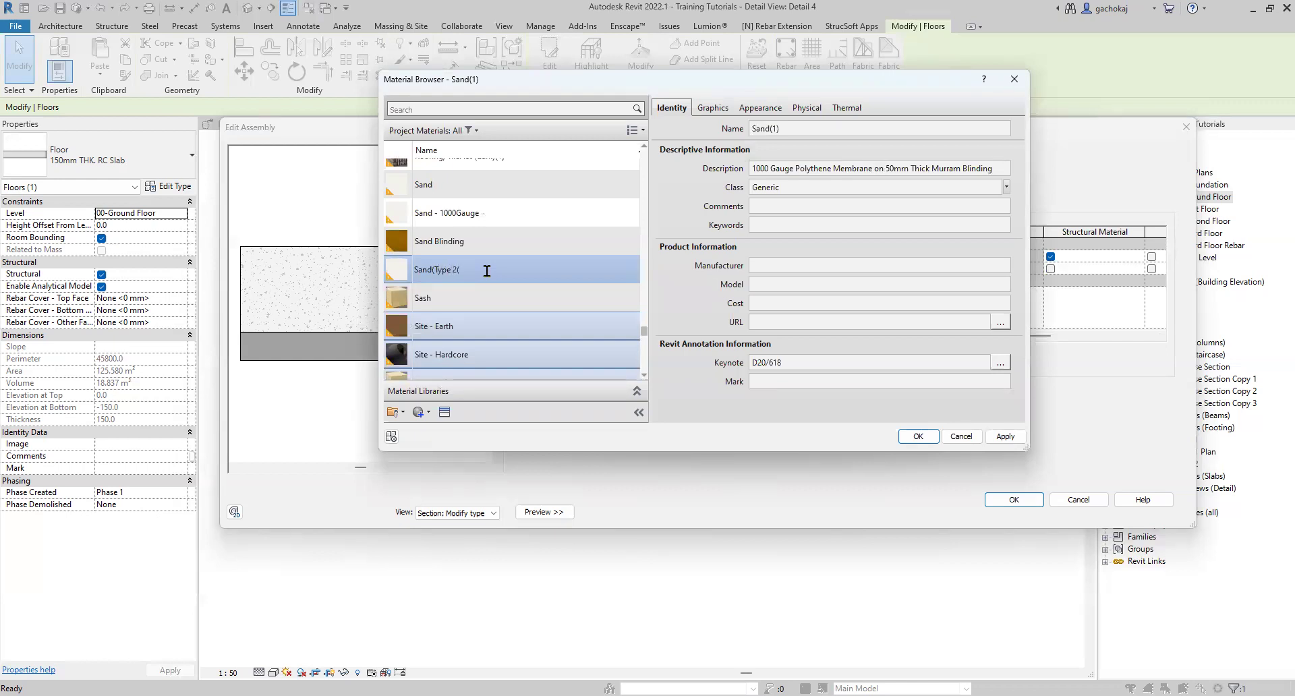
{"action": "type", "text": "Type 2)"}
- Choose Sand - Dense as the foreground cut pattern of the Sand(Type 2) material
{"action": "left_click", "coordinate": [711, 110]}
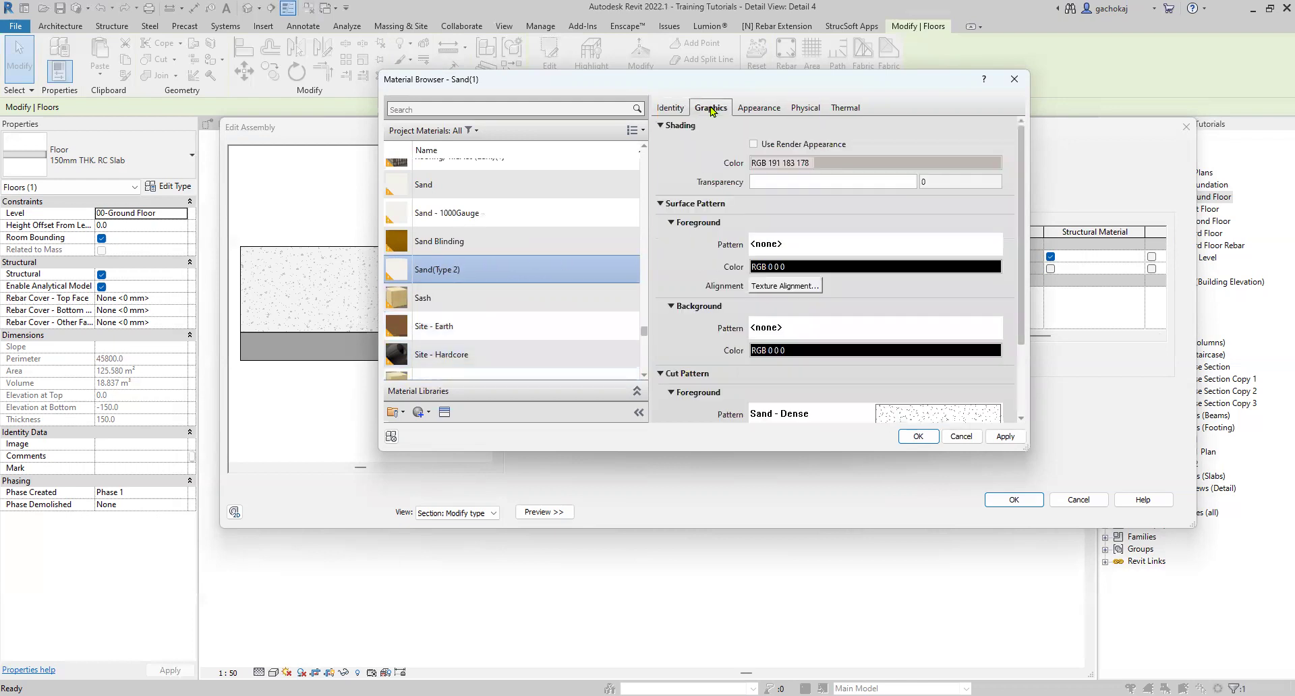
{"action": "scroll", "coordinate": [905, 320], "scroll_direction": "down", "scroll_amount": 2}
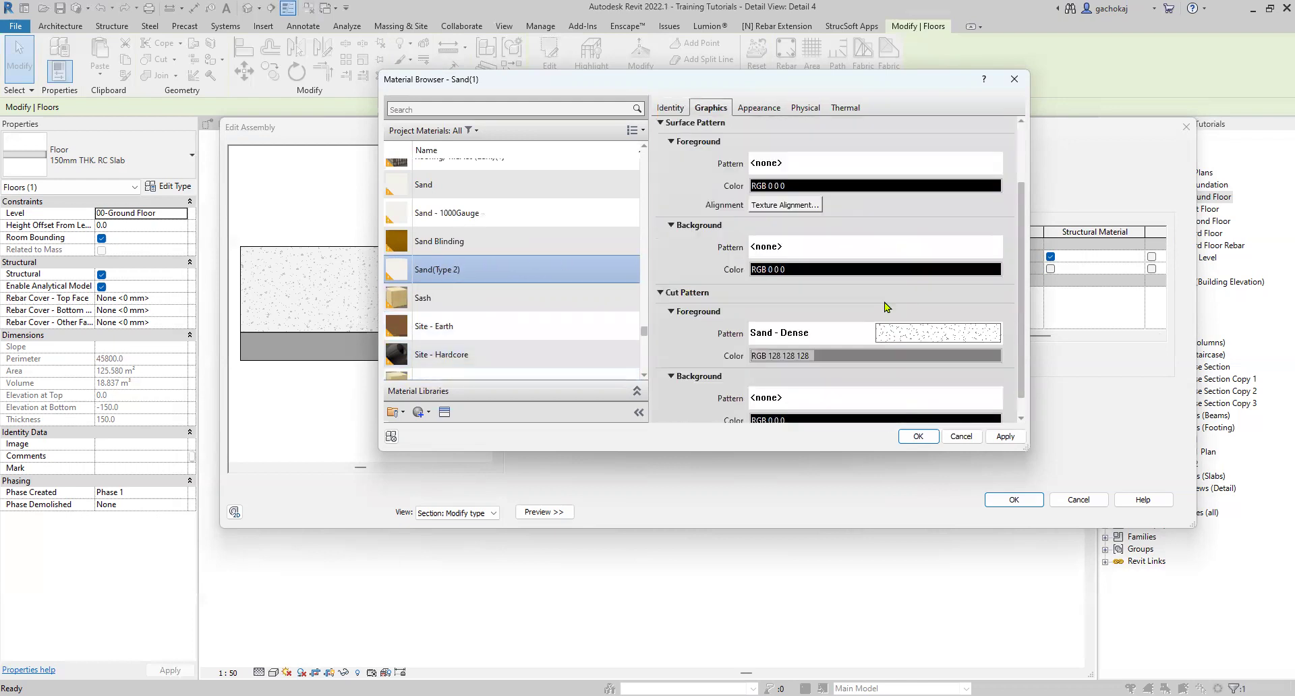
{"action": "left_click", "coordinate": [901, 335]}
{"action": "left_click", "coordinate": [615, 371]}
{"action": "left_click", "coordinate": [610, 384]}
{"action": "left_click", "coordinate": [611, 450]}
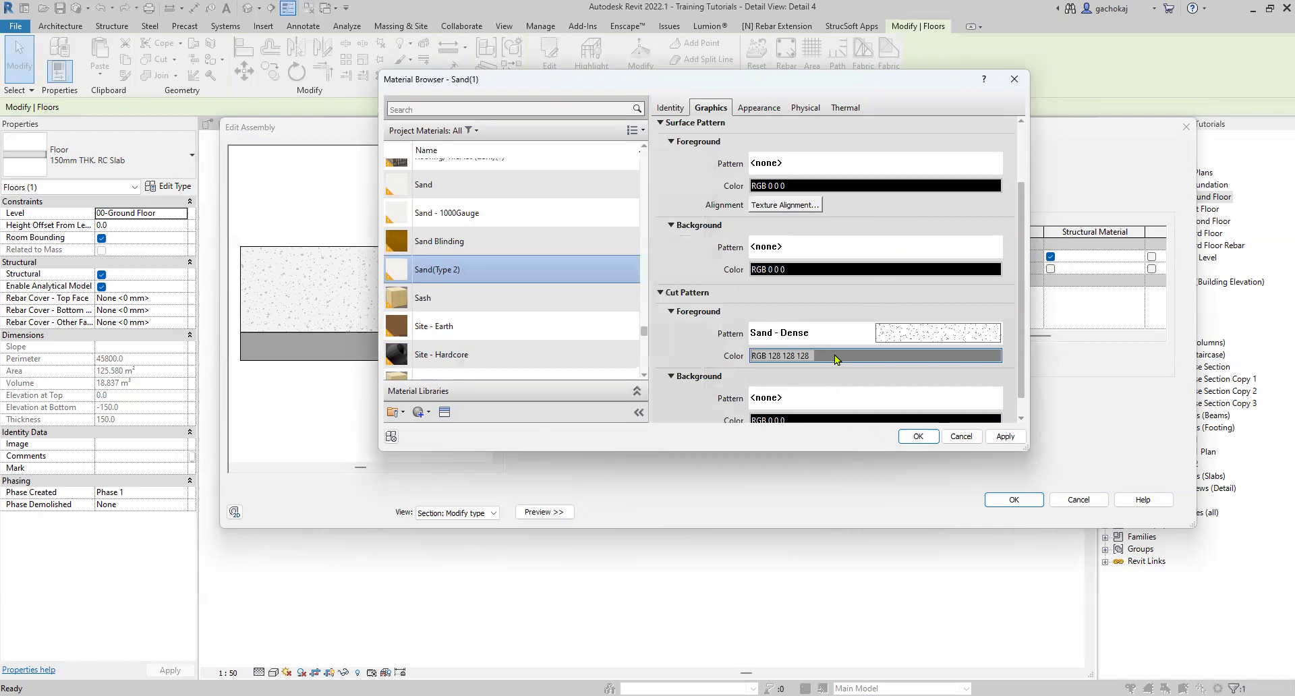
- Set the foreground cut pattern colour of the Sand(Type 2) material to RGB 192-192-192
{"action": "left_click", "coordinate": [836, 355]}
{"action": "left_click", "coordinate": [651, 242]}
{"action": "left_click", "coordinate": [762, 382]}
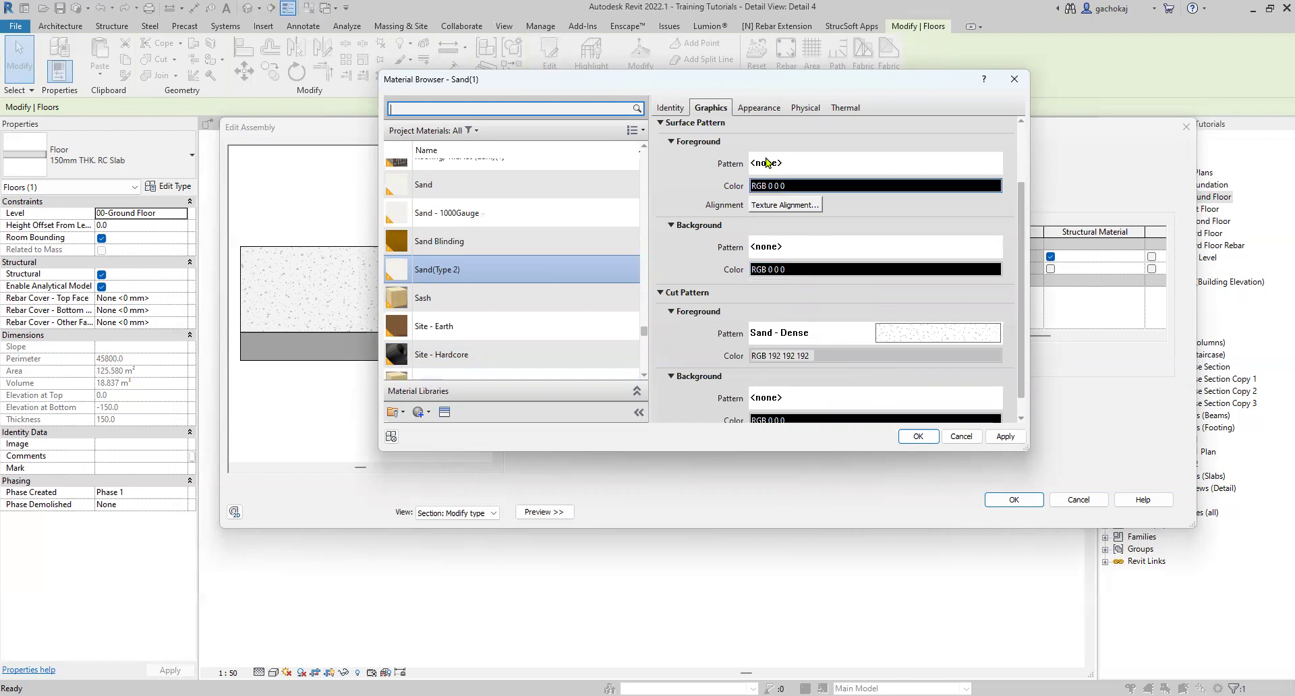
- Check the Sand(Type 2) material's description, apply the material changes and assign it to the 50 mm layer
{"action": "left_click", "coordinate": [673, 111]}
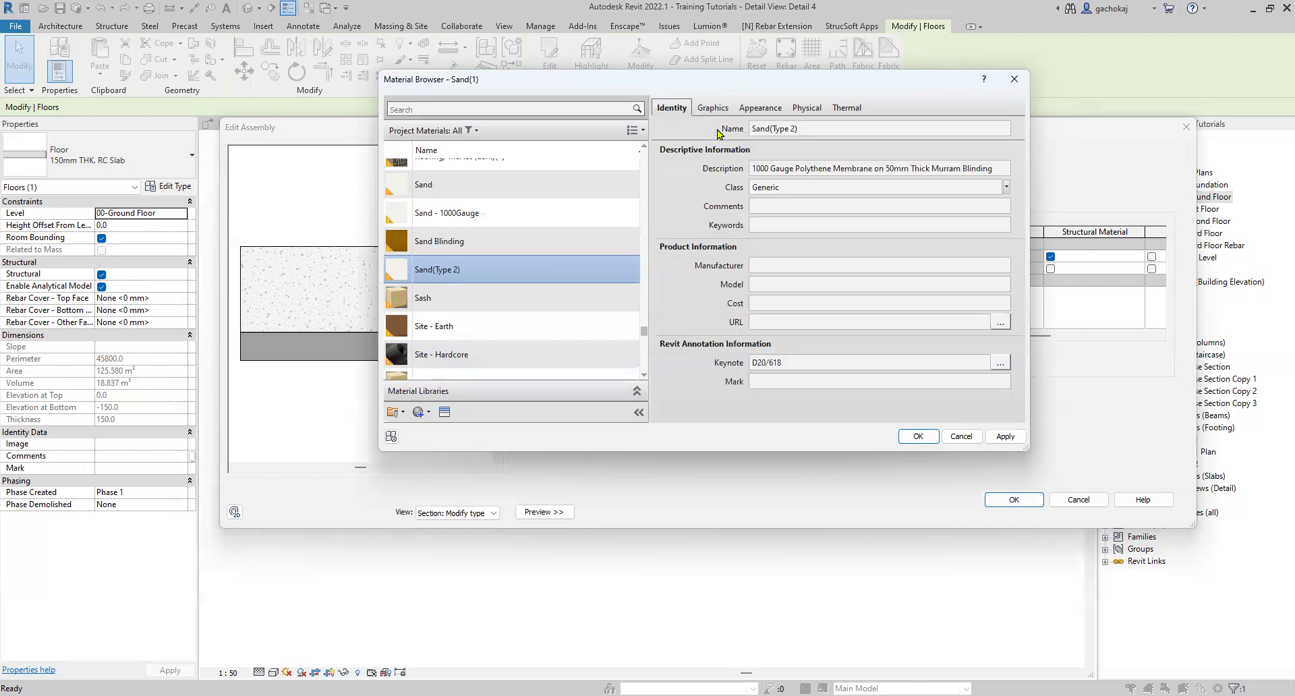
{"action": "left_click", "coordinate": [799, 174]}
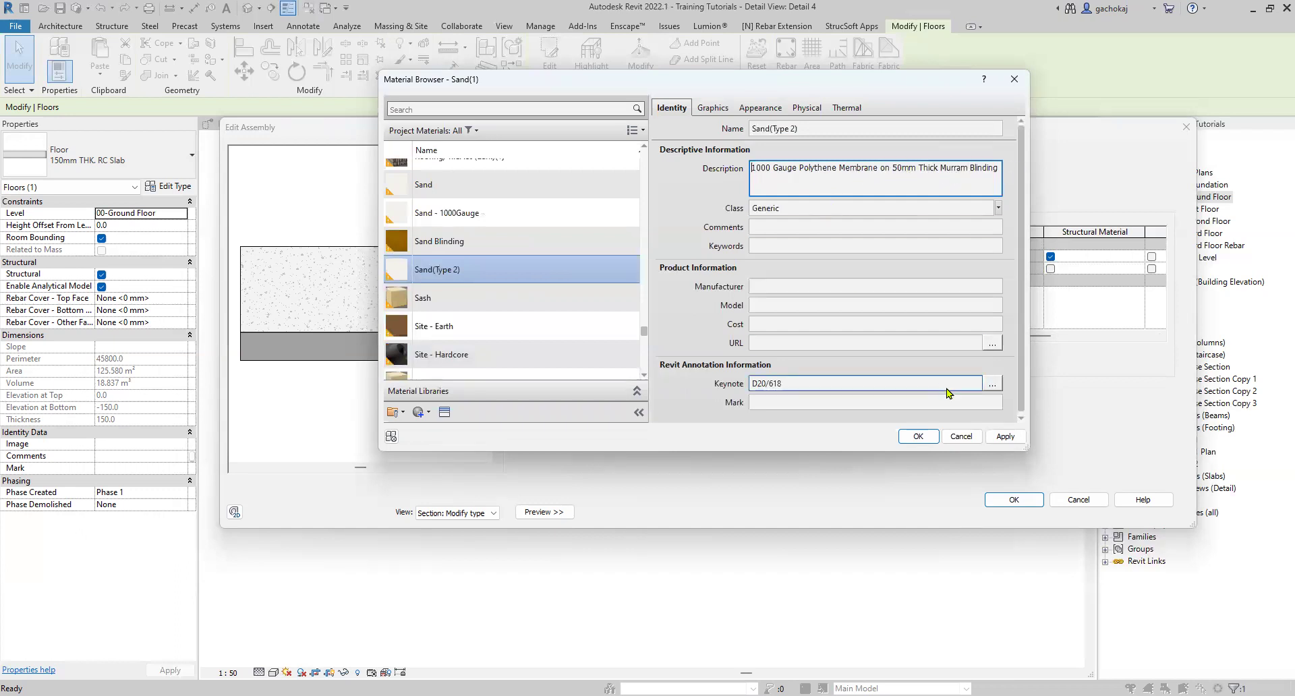
{"action": "left_click", "coordinate": [1005, 436]}
{"action": "left_click", "coordinate": [916, 436]}
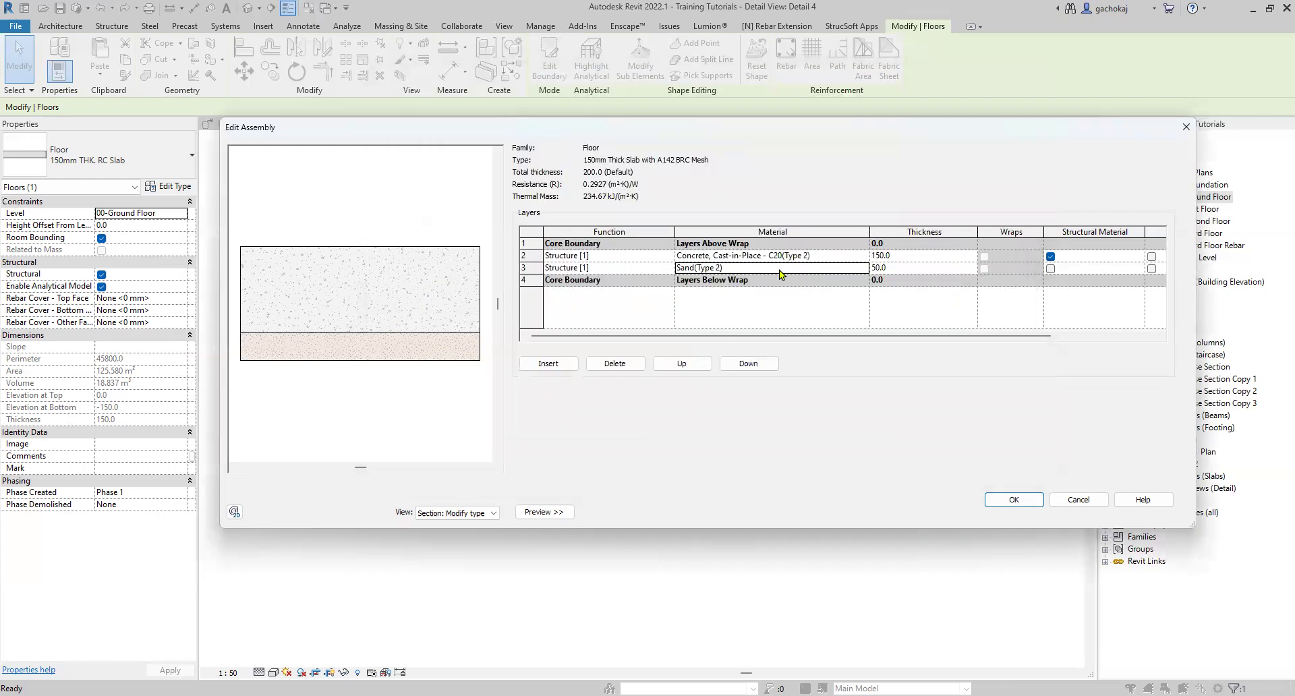
- Insert another structure layer directly below the Sand(Type 2) layer, inside the lower core boundary
{"action": "left_click", "coordinate": [548, 363]}
{"action": "left_click", "coordinate": [747, 364]}
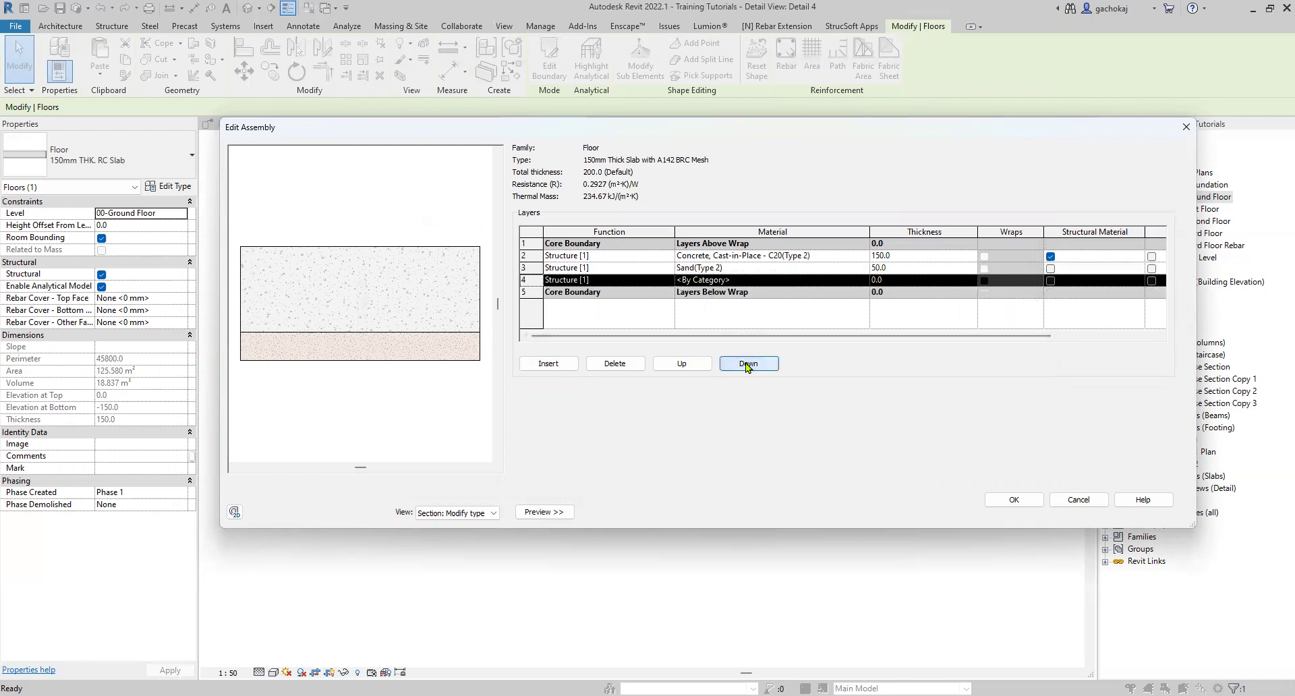
{"action": "left_click", "coordinate": [747, 365]}
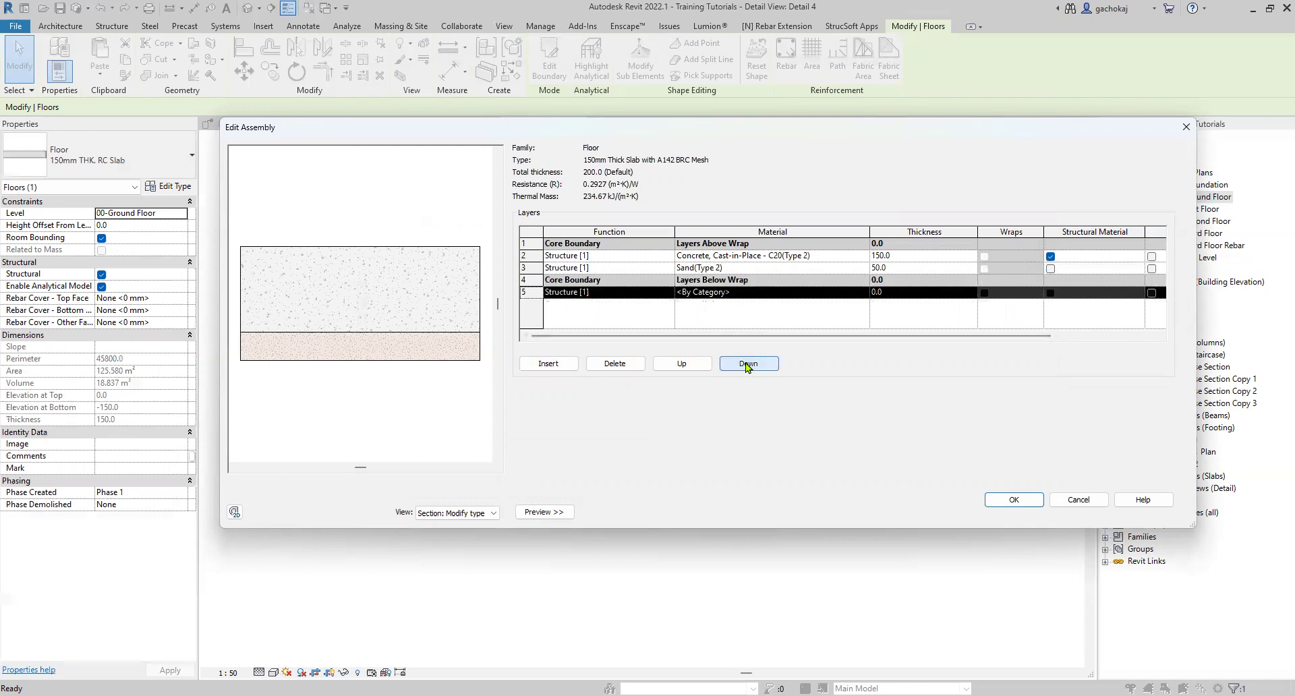
{"action": "left_click", "coordinate": [681, 368]}
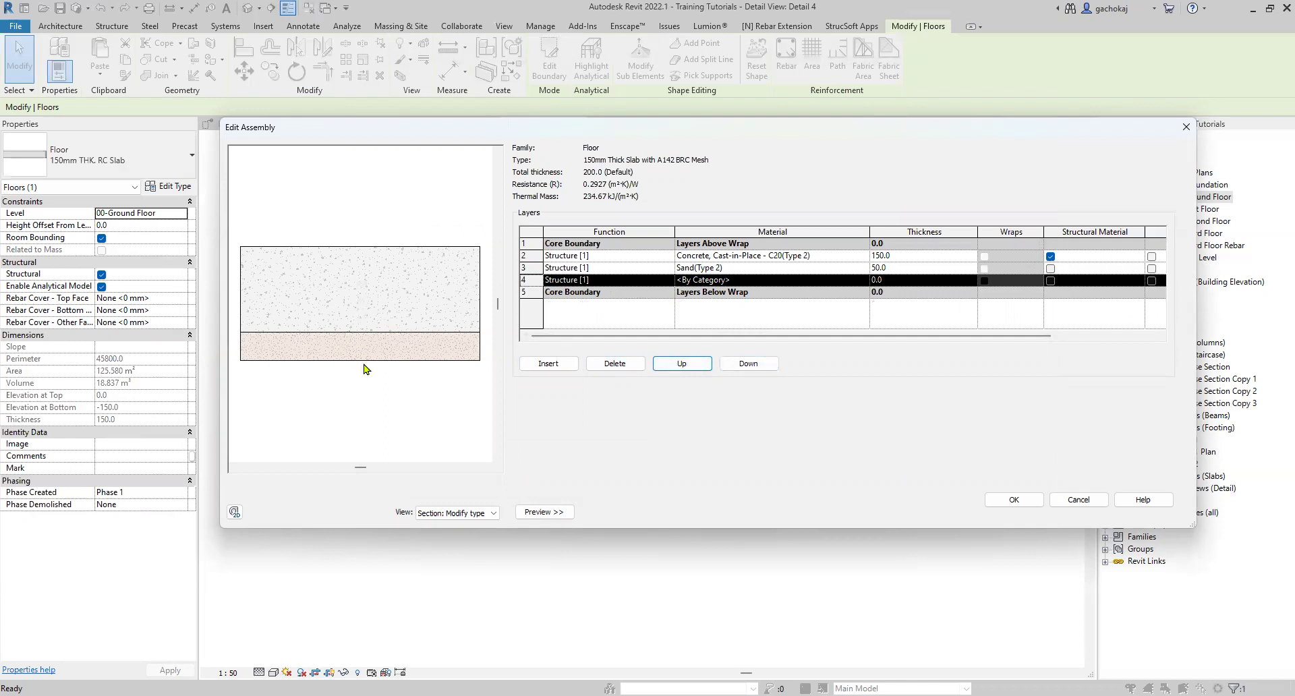
- Open the material selection for the new lowest layer and pick the existing Earth material
{"action": "left_click", "coordinate": [818, 280]}
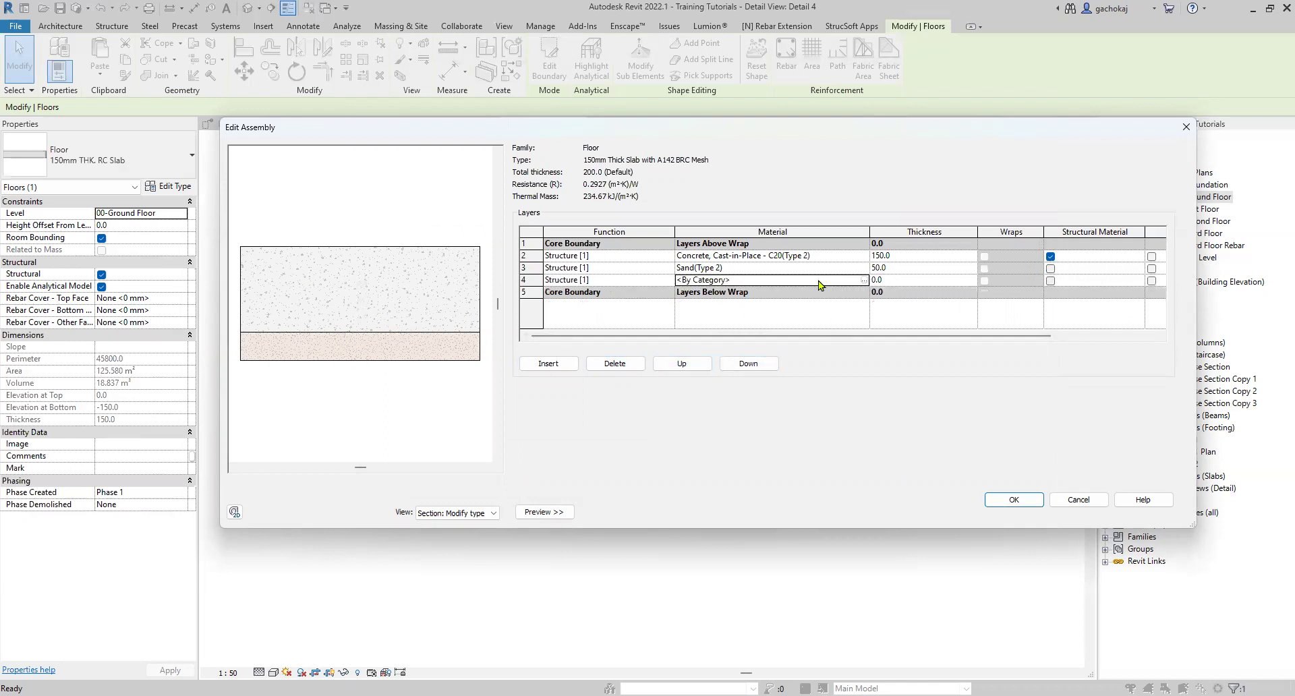
{"action": "left_click", "coordinate": [864, 280]}
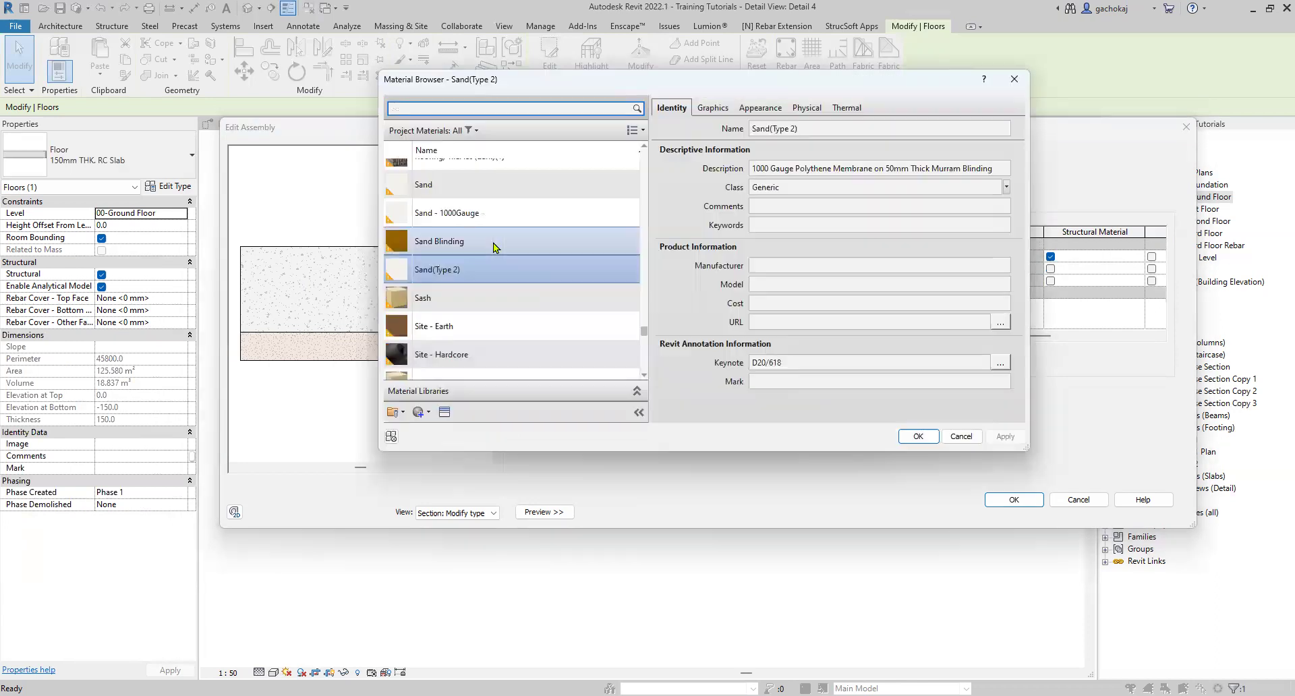
{"action": "left_click", "coordinate": [481, 298]}
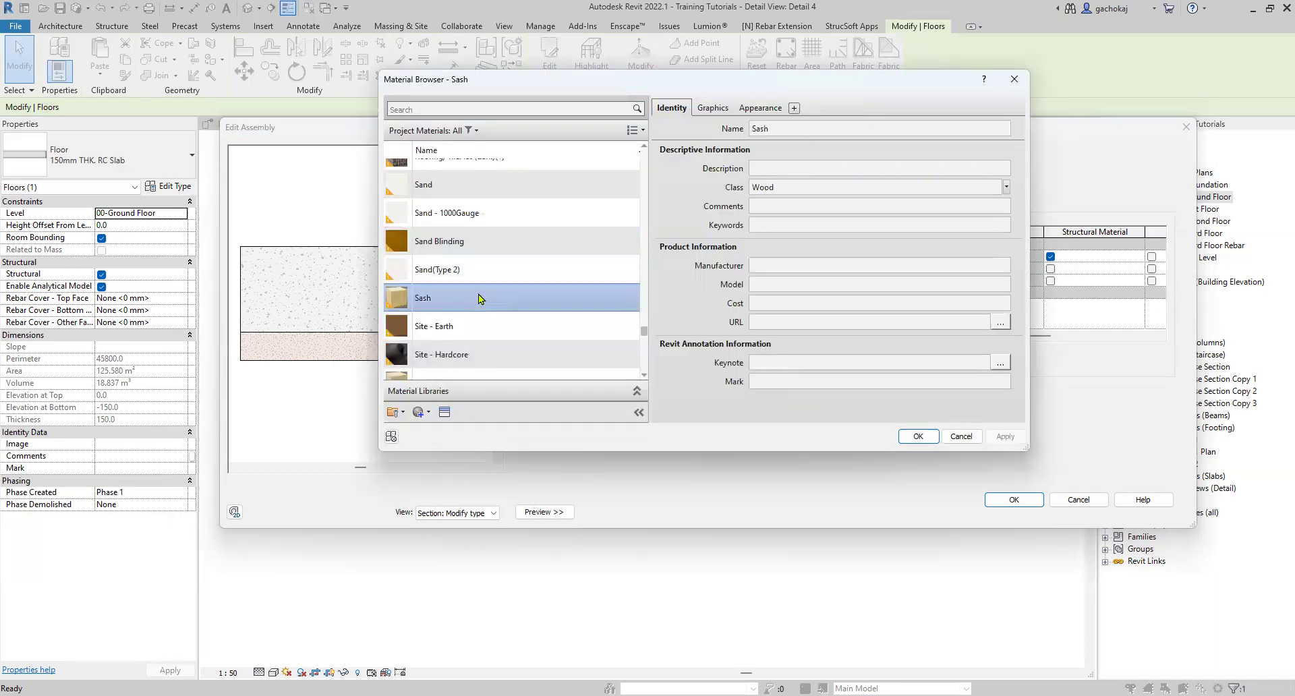
{"action": "key", "text": "e"}
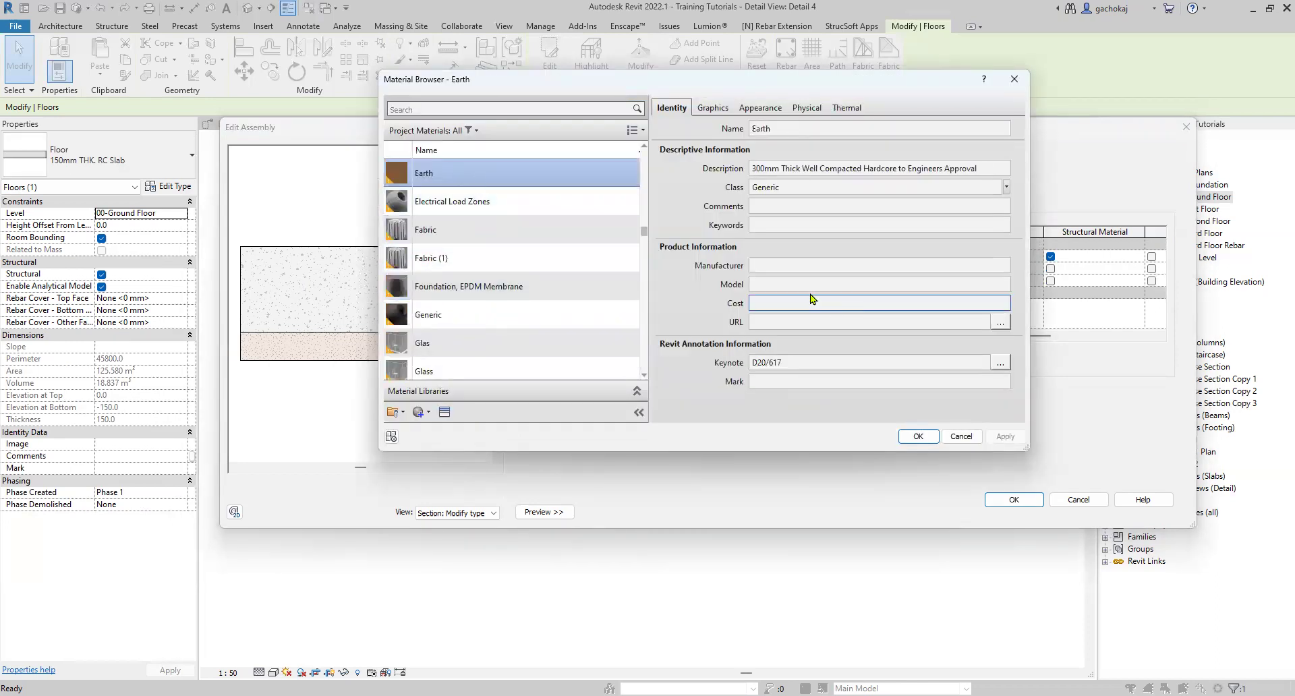
- Examine the Earth material's foreground cut pattern and compare it with the other available drafting fill patterns
{"action": "left_click", "coordinate": [726, 109]}
{"action": "scroll", "coordinate": [854, 317], "scroll_direction": "down", "scroll_amount": 3}
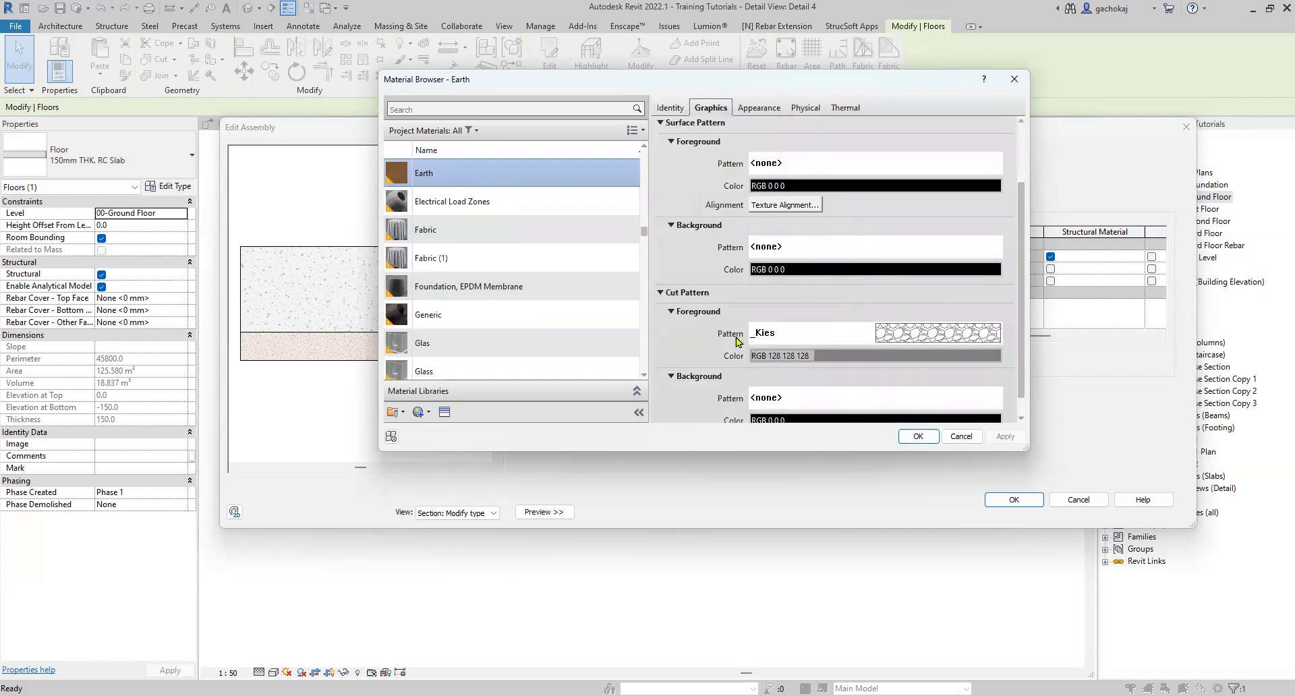
{"action": "left_click", "coordinate": [926, 336]}
{"action": "left_click", "coordinate": [629, 330]}
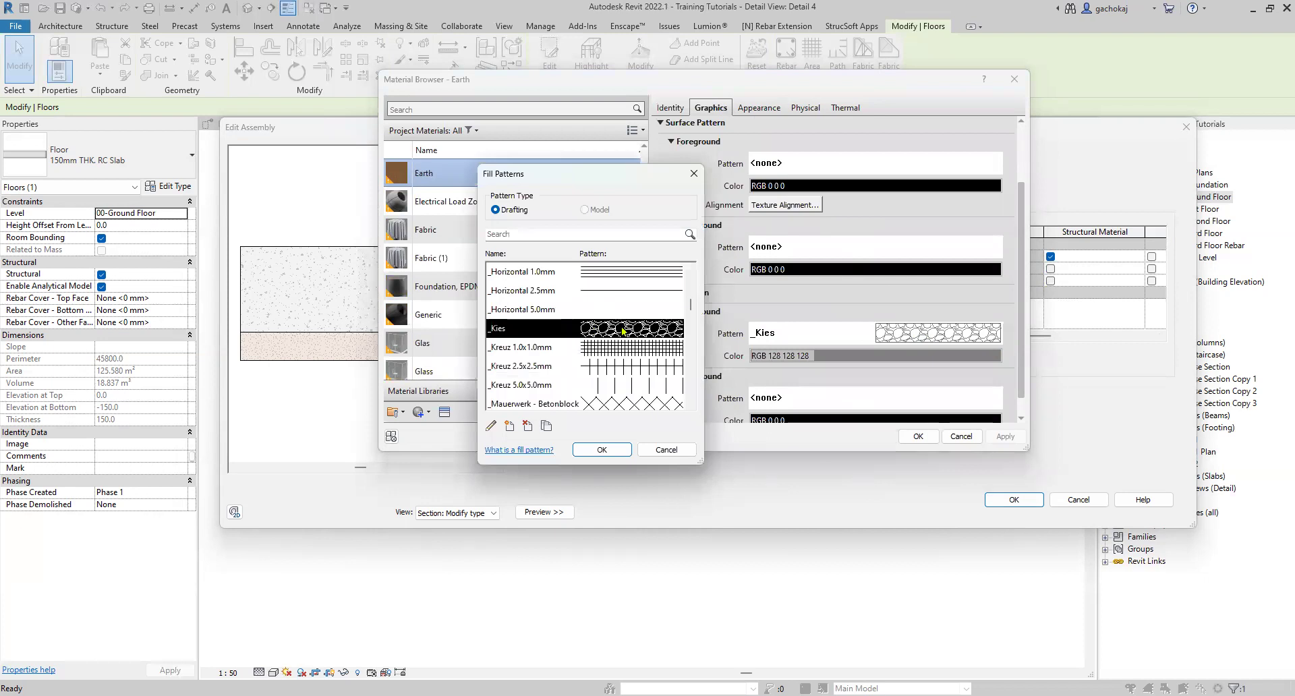
{"action": "scroll", "coordinate": [600, 339], "scroll_direction": "up", "scroll_amount": 2}
{"action": "scroll", "coordinate": [584, 296], "scroll_direction": "down", "scroll_amount": 2}
{"action": "scroll", "coordinate": [584, 296], "scroll_direction": "down", "scroll_amount": 4}
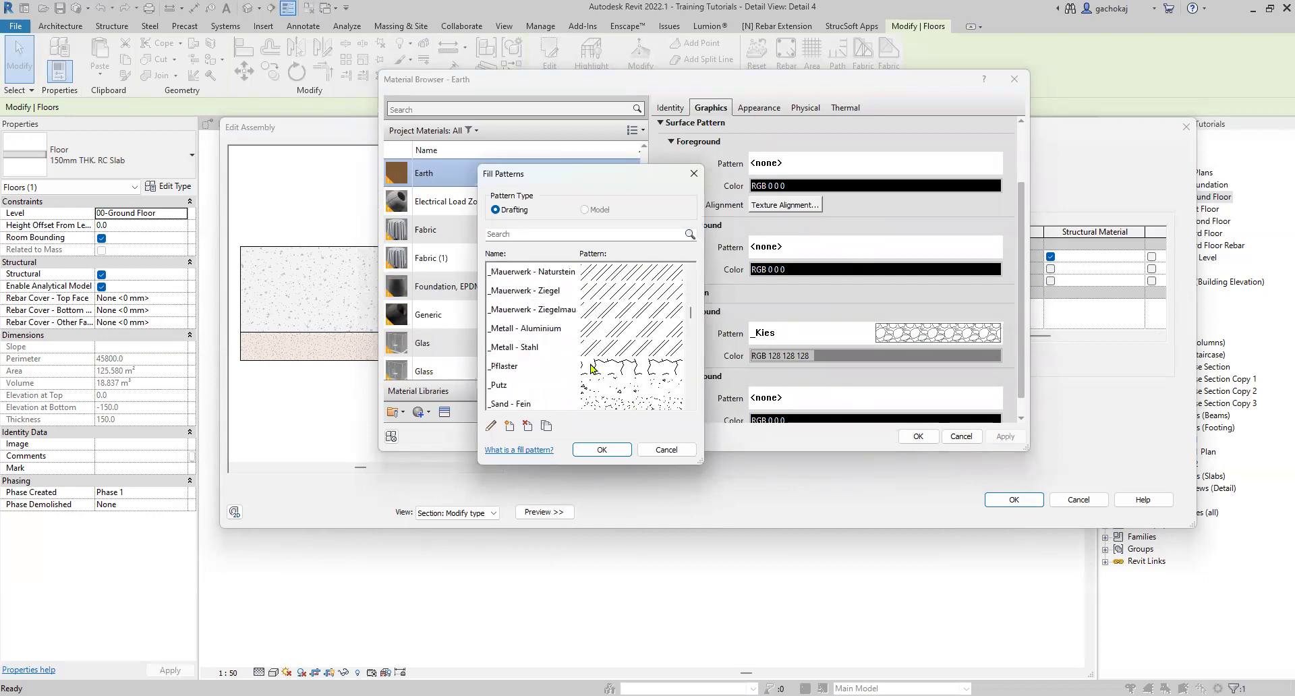
{"action": "scroll", "coordinate": [603, 368], "scroll_direction": "up", "scroll_amount": 1}
{"action": "scroll", "coordinate": [603, 368], "scroll_direction": "up", "scroll_amount": 2}
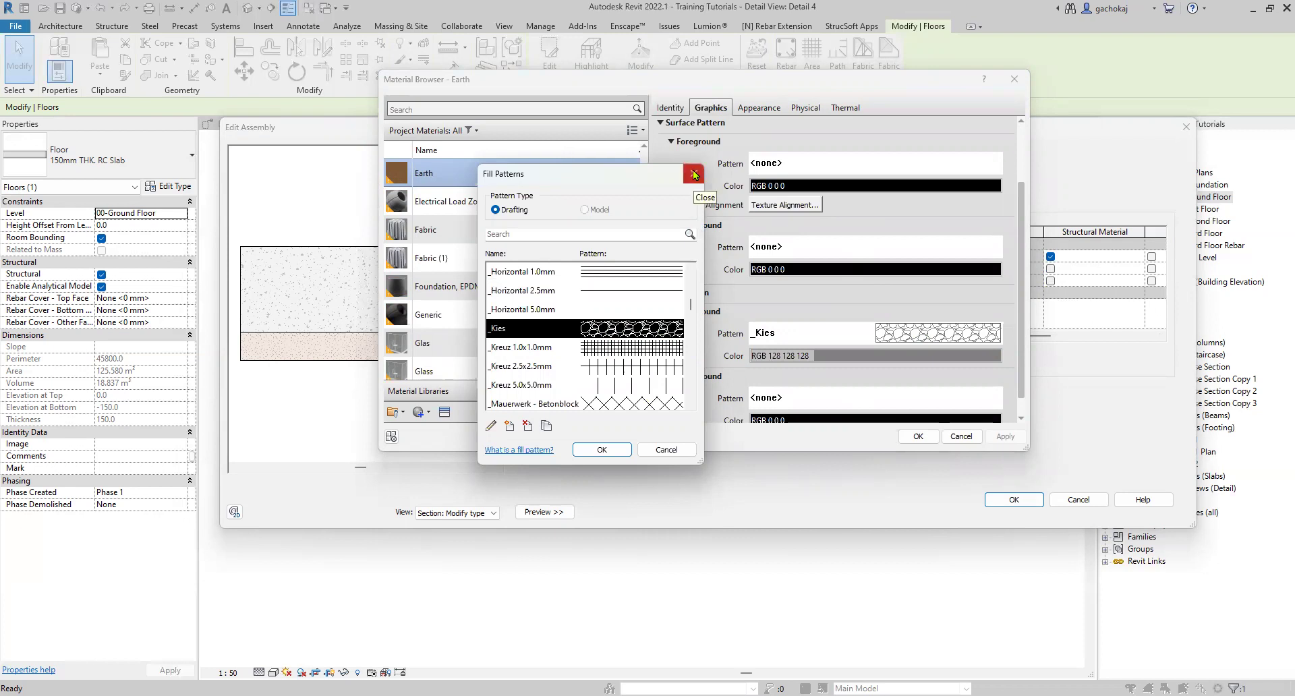
{"action": "left_click", "coordinate": [510, 427]}
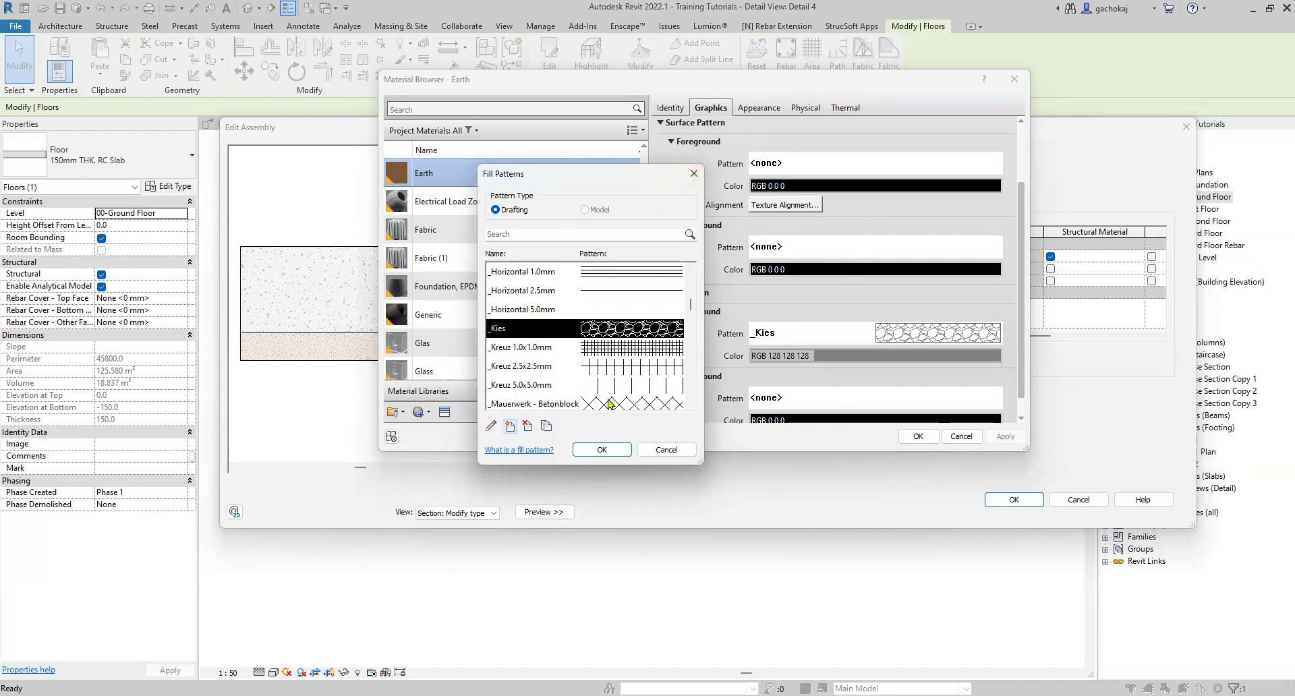
{"action": "left_click", "coordinate": [574, 302]}
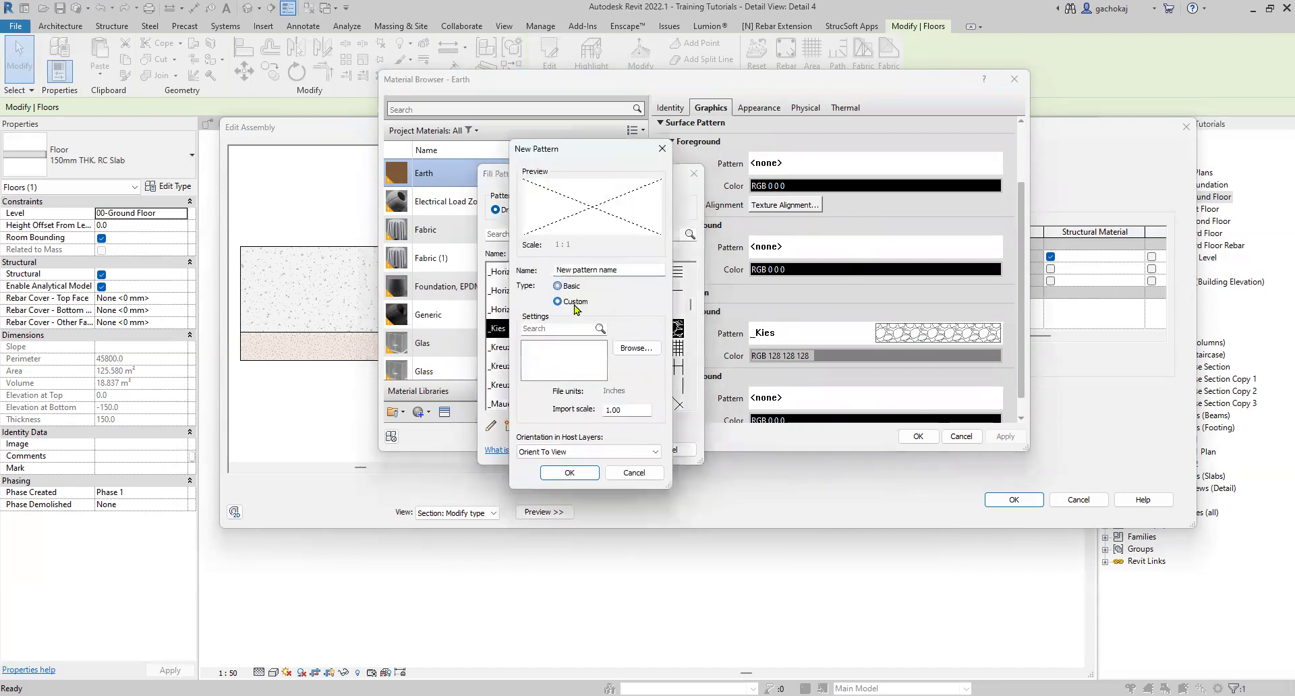
{"action": "left_click", "coordinate": [635, 349]}
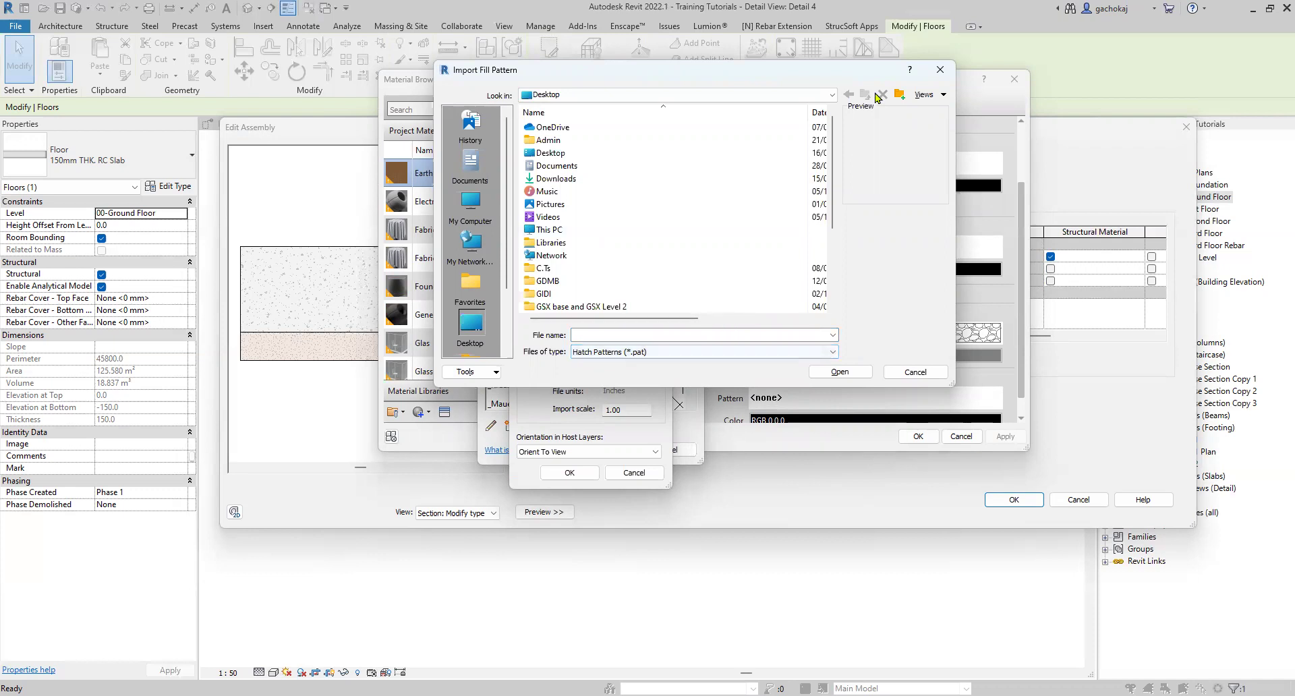
{"action": "left_click", "coordinate": [941, 75]}
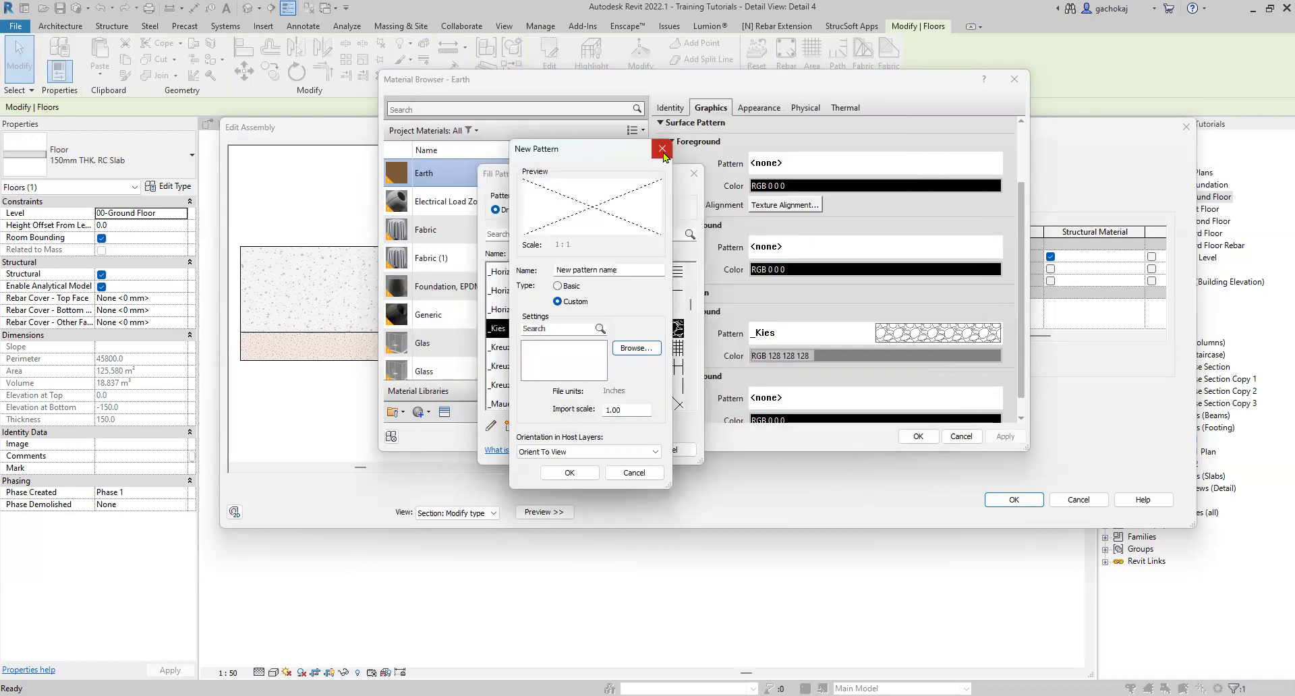
{"action": "left_click", "coordinate": [662, 139]}
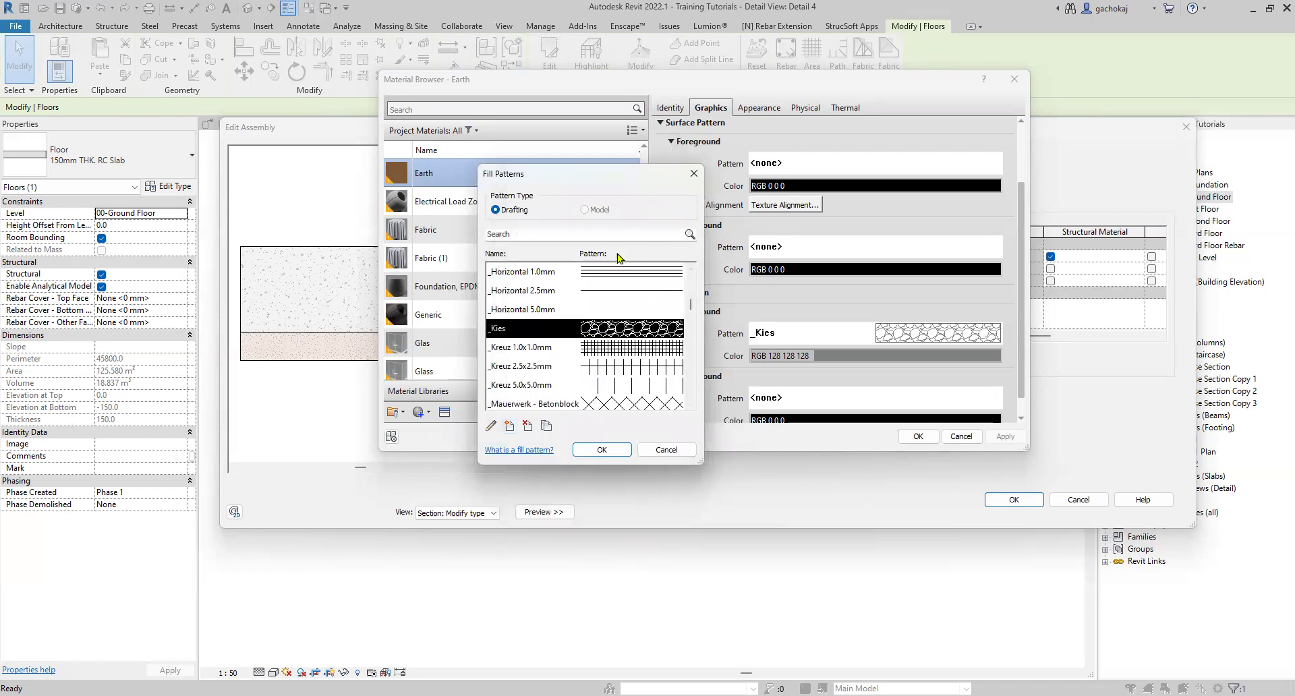
- Keep the _Kies cut pattern in colour RGB 128-128-128 for the Earth material and check its description
{"action": "left_click", "coordinate": [602, 450]}
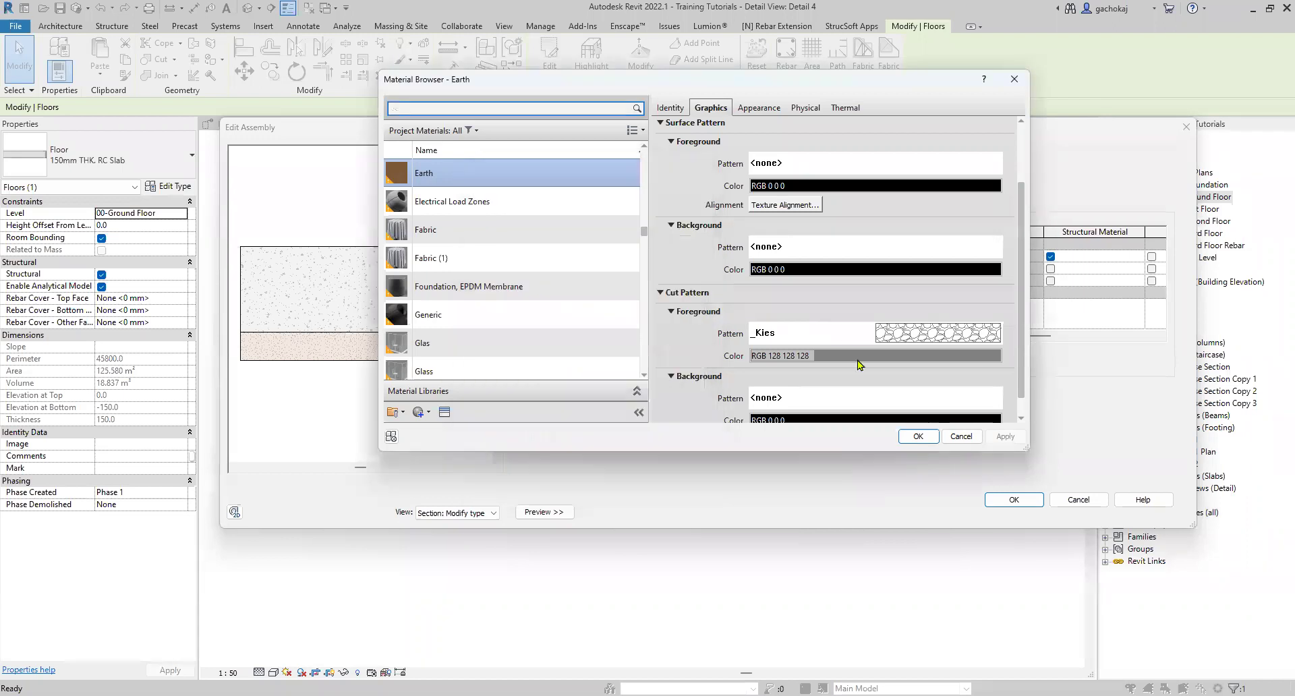
{"action": "left_click", "coordinate": [858, 358]}
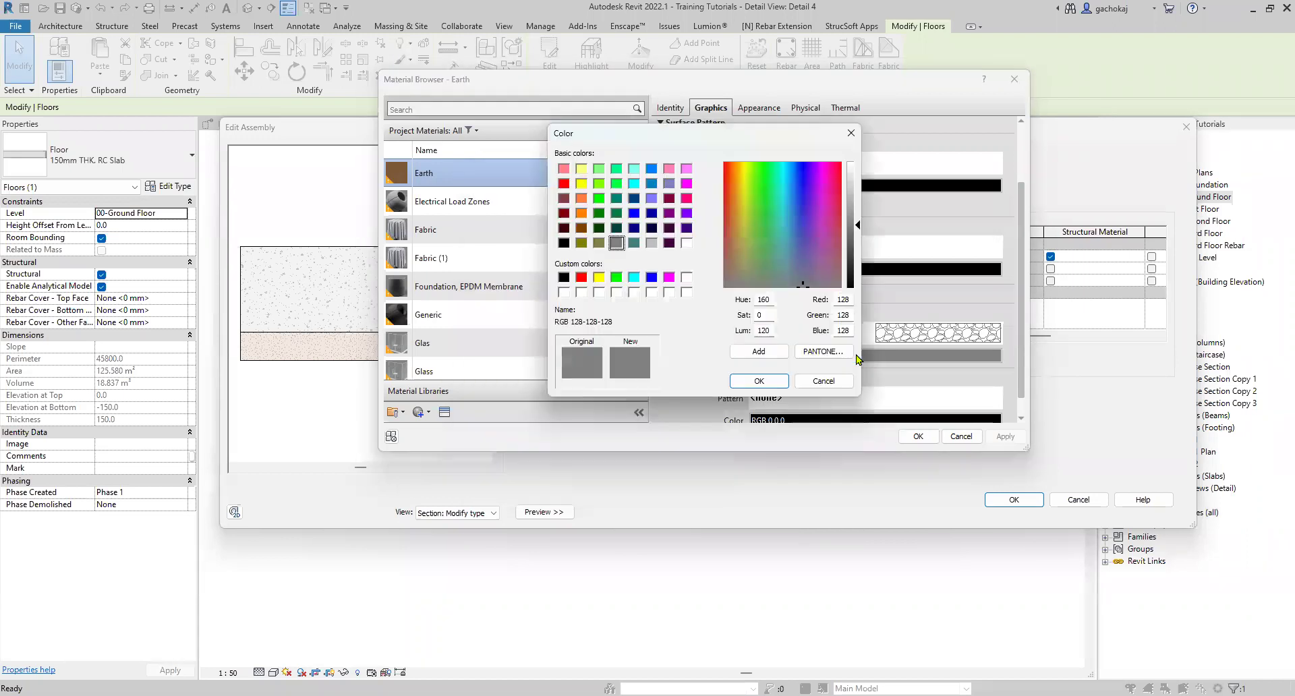
{"action": "left_click", "coordinate": [758, 380]}
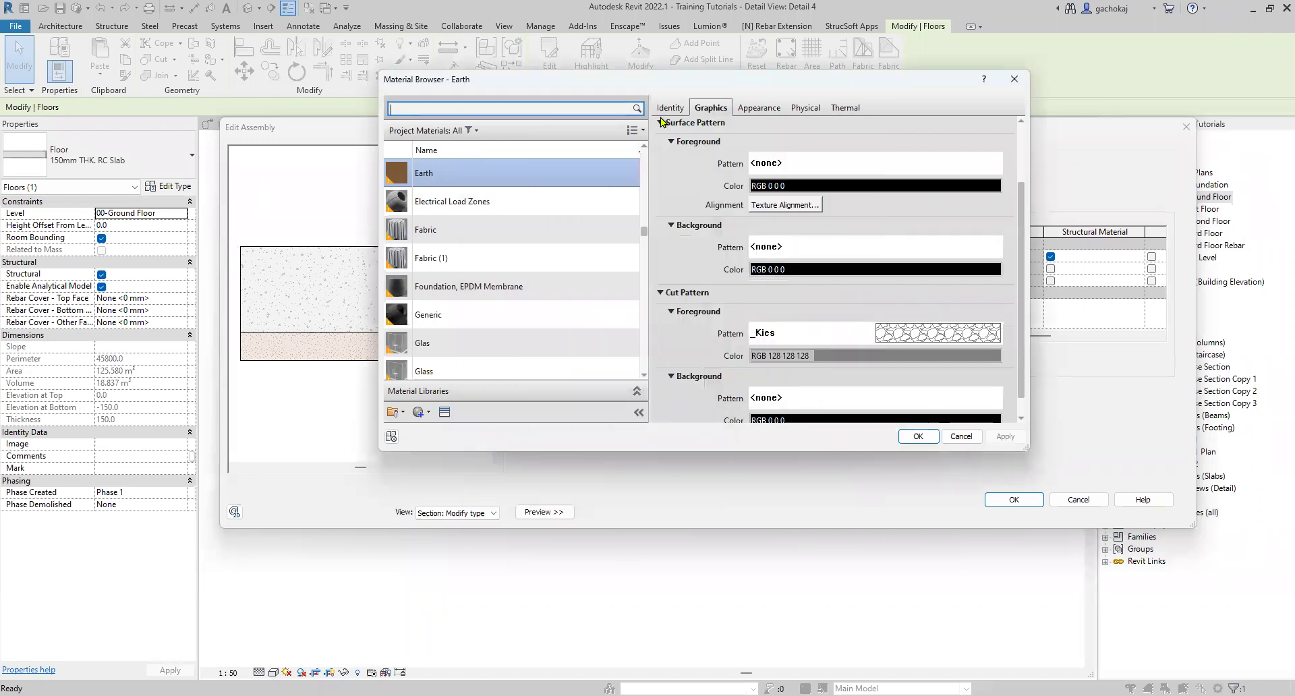
{"action": "left_click", "coordinate": [672, 110]}
{"action": "left_click", "coordinate": [781, 173]}
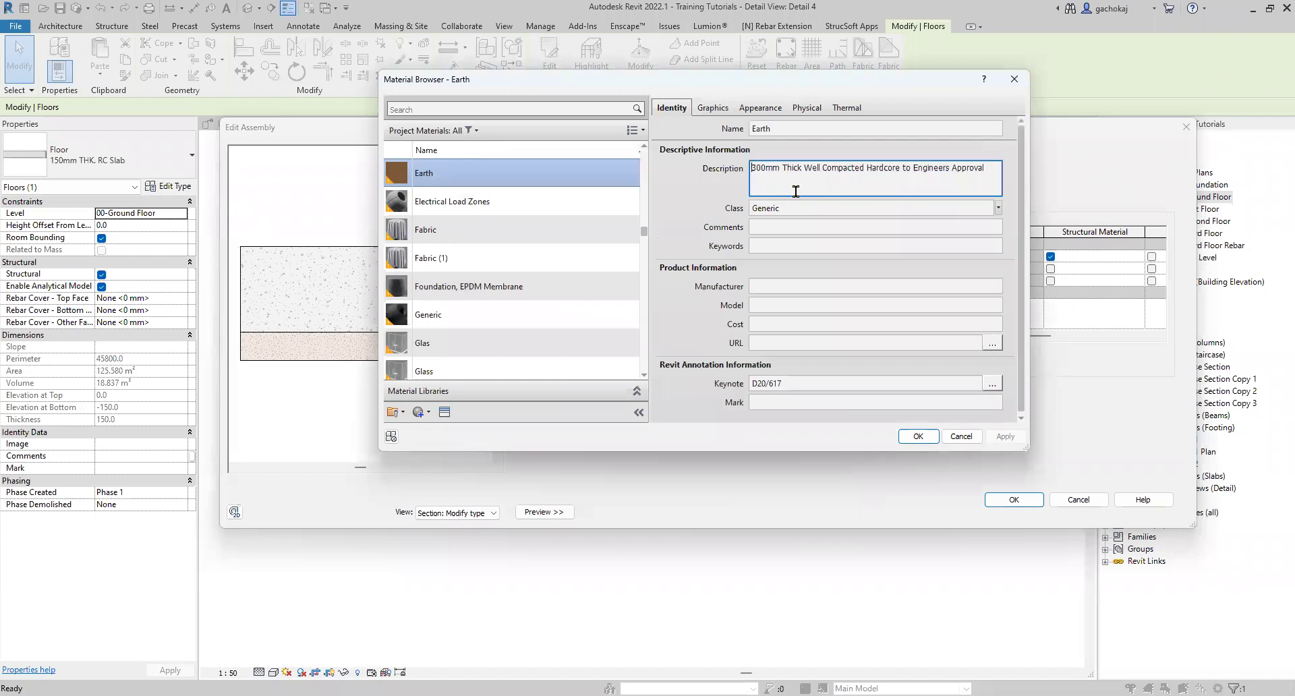
{"action": "left_click", "coordinate": [954, 167]}
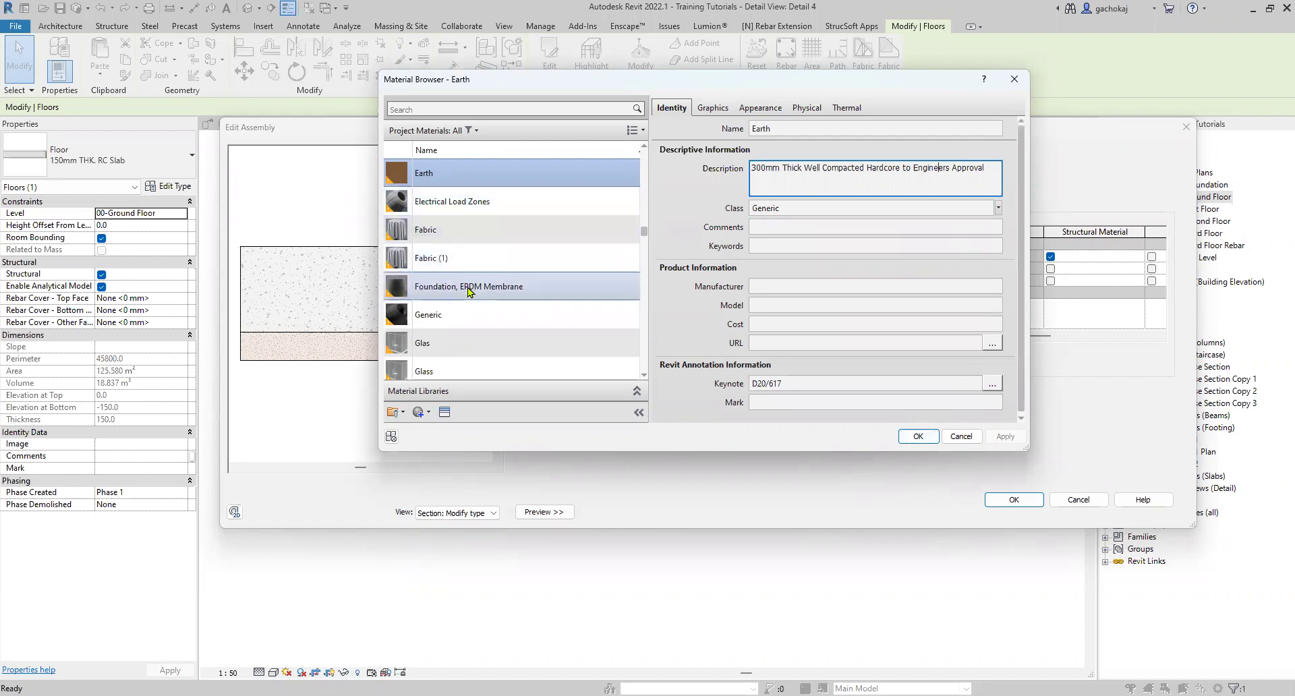
- Duplicate the Earth material, name the copy Earth(Type 2) and assign it to the lowest layer
{"action": "left_click", "coordinate": [420, 411]}
{"action": "left_click", "coordinate": [462, 441]}
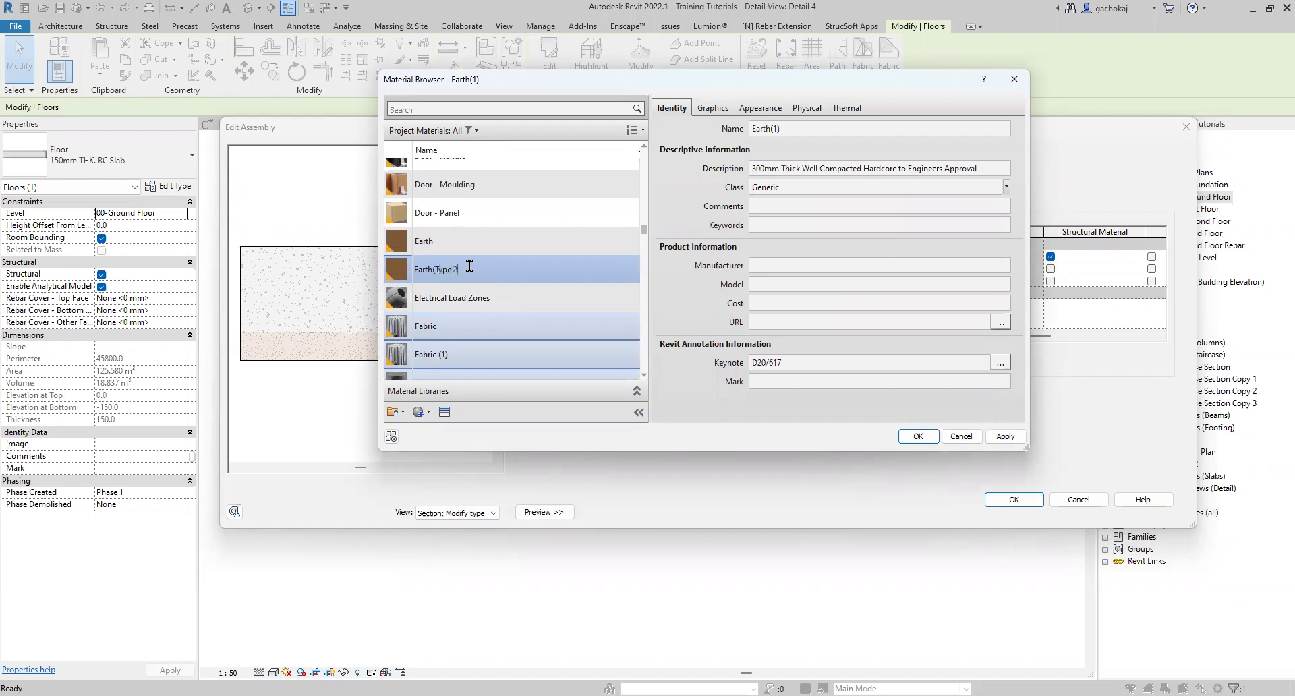
{"action": "left_click", "coordinate": [1013, 439]}
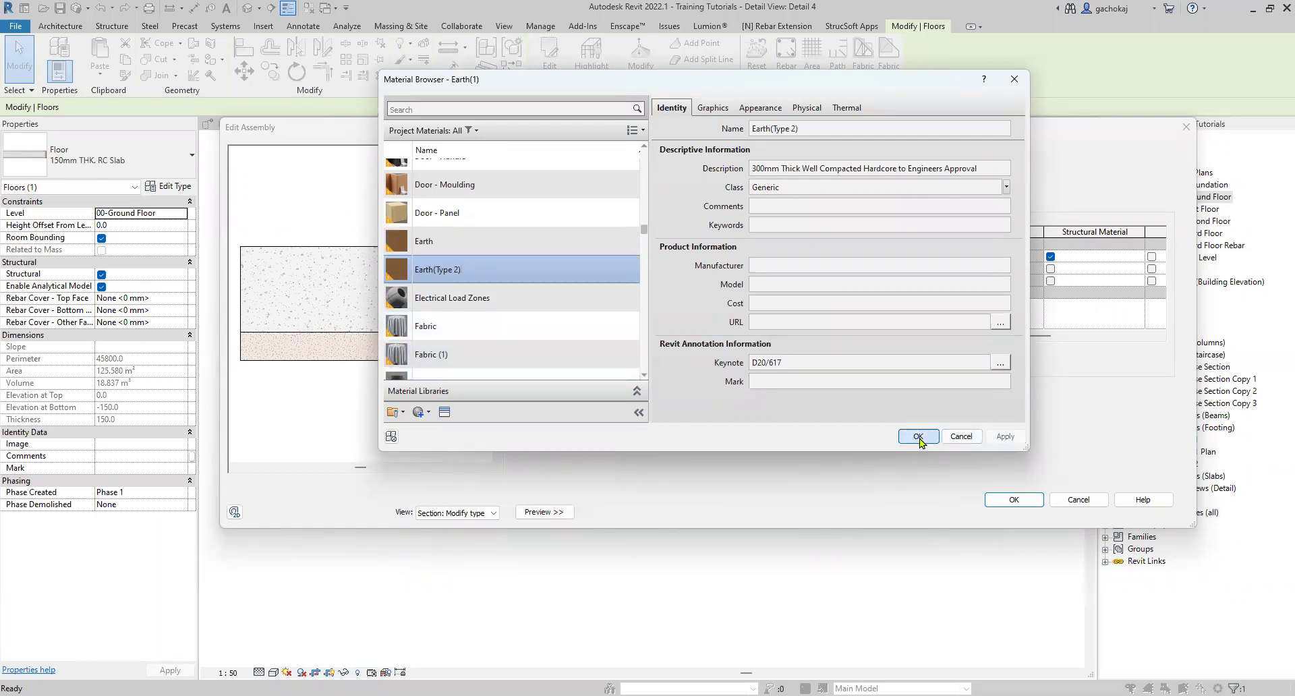
{"action": "left_click", "coordinate": [917, 438]}
- Set the Earth(Type 2) layer's thickness to 300 mm and apply the layered structure to the 150mm Thick Slab with A142 BRC Mesh type
{"action": "left_click", "coordinate": [904, 276]}
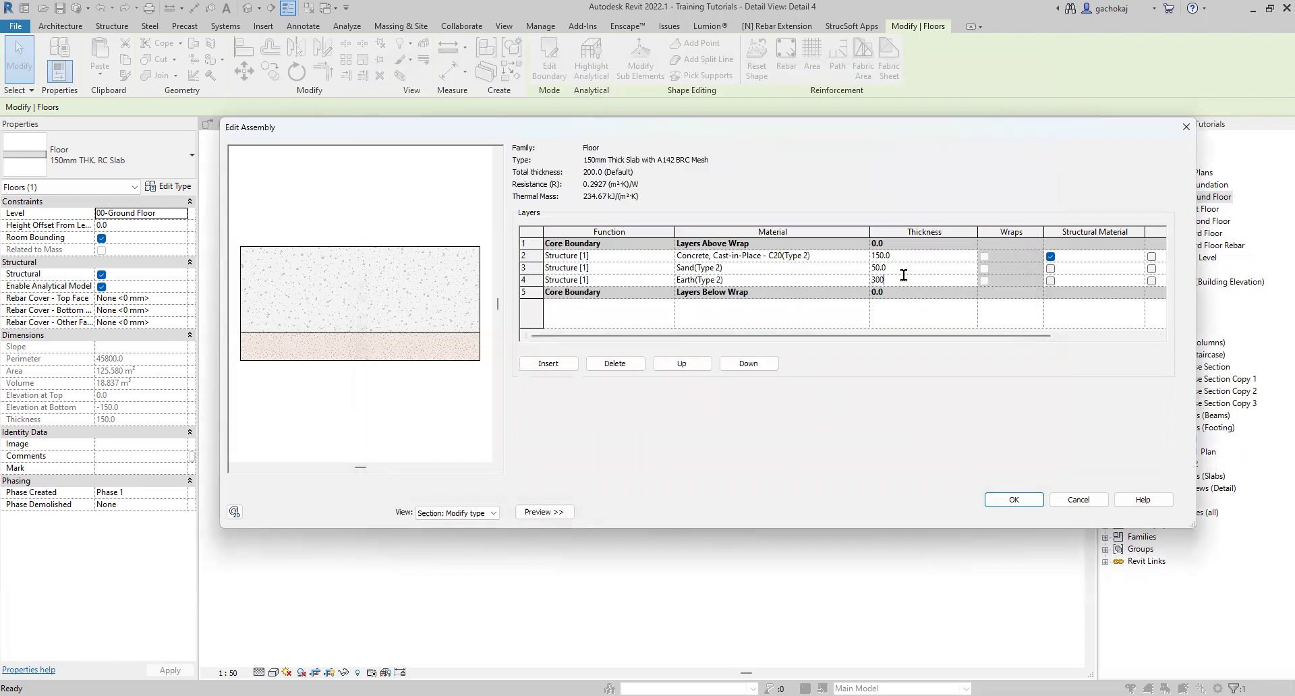
{"action": "left_click", "coordinate": [923, 257]}
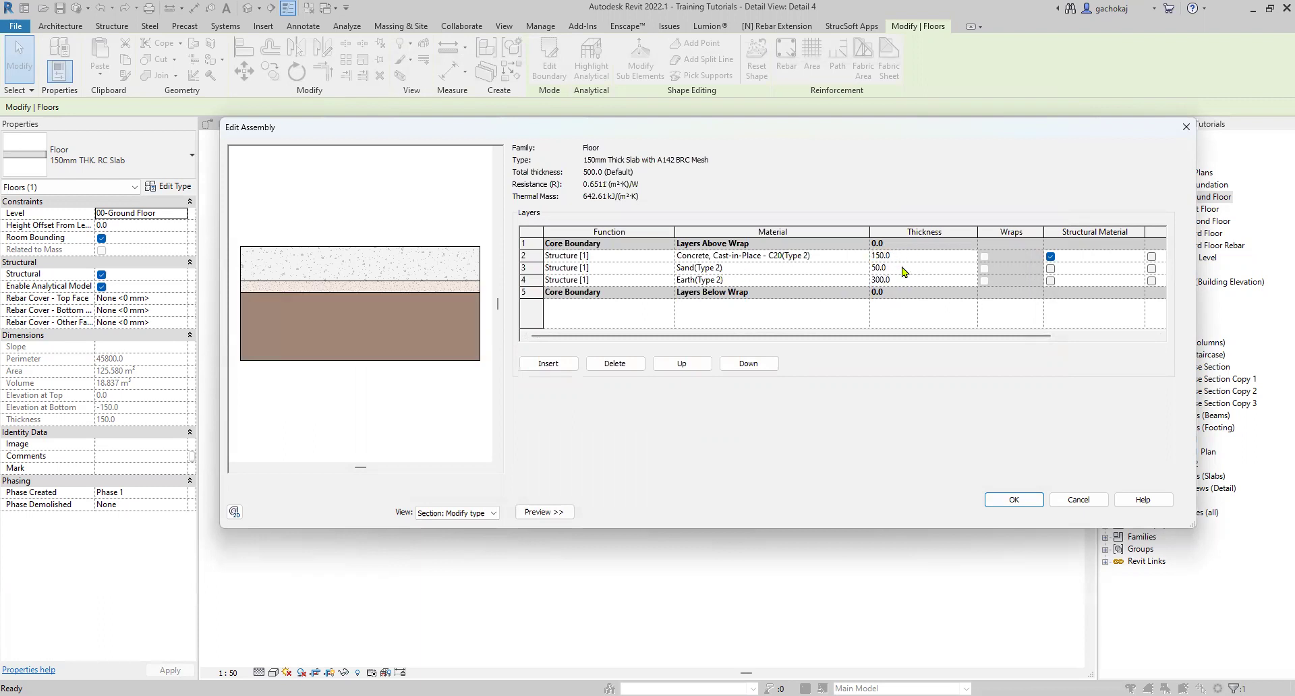
{"action": "left_click", "coordinate": [907, 267]}
{"action": "left_click", "coordinate": [926, 280]}
{"action": "left_click", "coordinate": [1013, 499]}
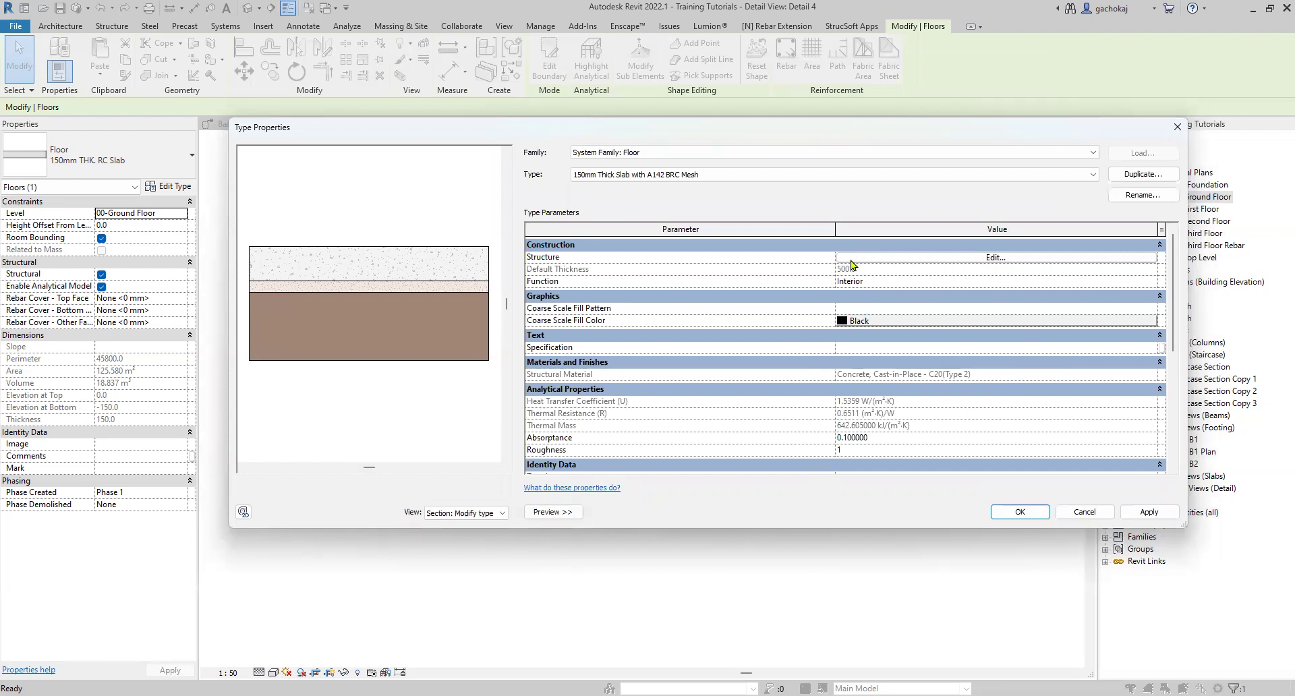
{"action": "left_click", "coordinate": [1150, 512]}
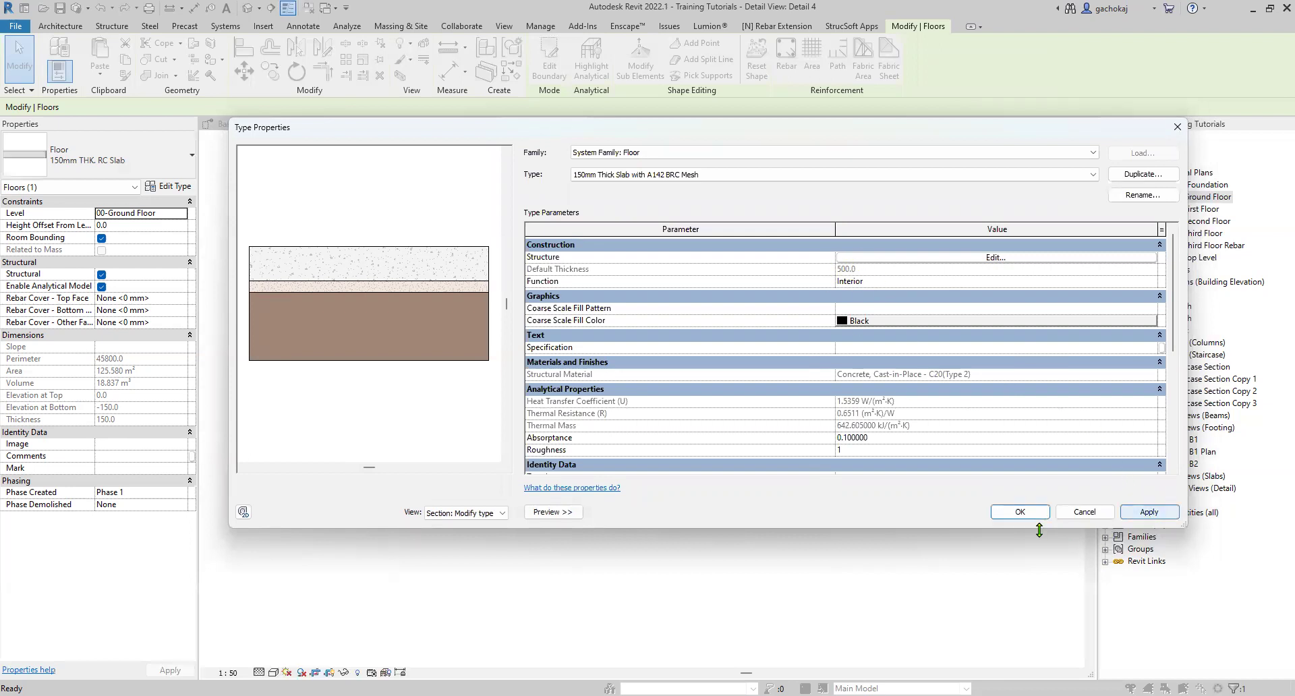
{"action": "left_click", "coordinate": [1020, 512]}
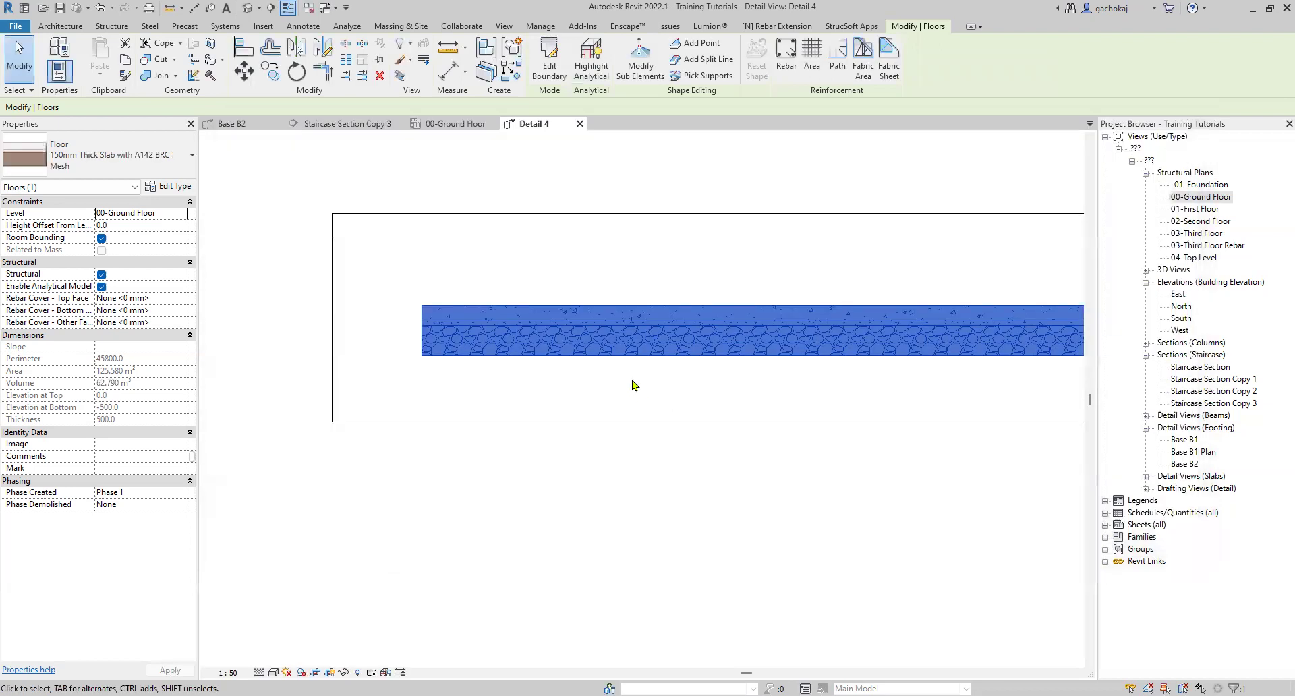
- Dimension the three slab layers in Detail 4 with one continuous aligned dimension string across their boundary lines
{"action": "left_click", "coordinate": [470, 397]}
{"action": "scroll", "coordinate": [409, 362], "scroll_direction": "up", "scroll_amount": 3}
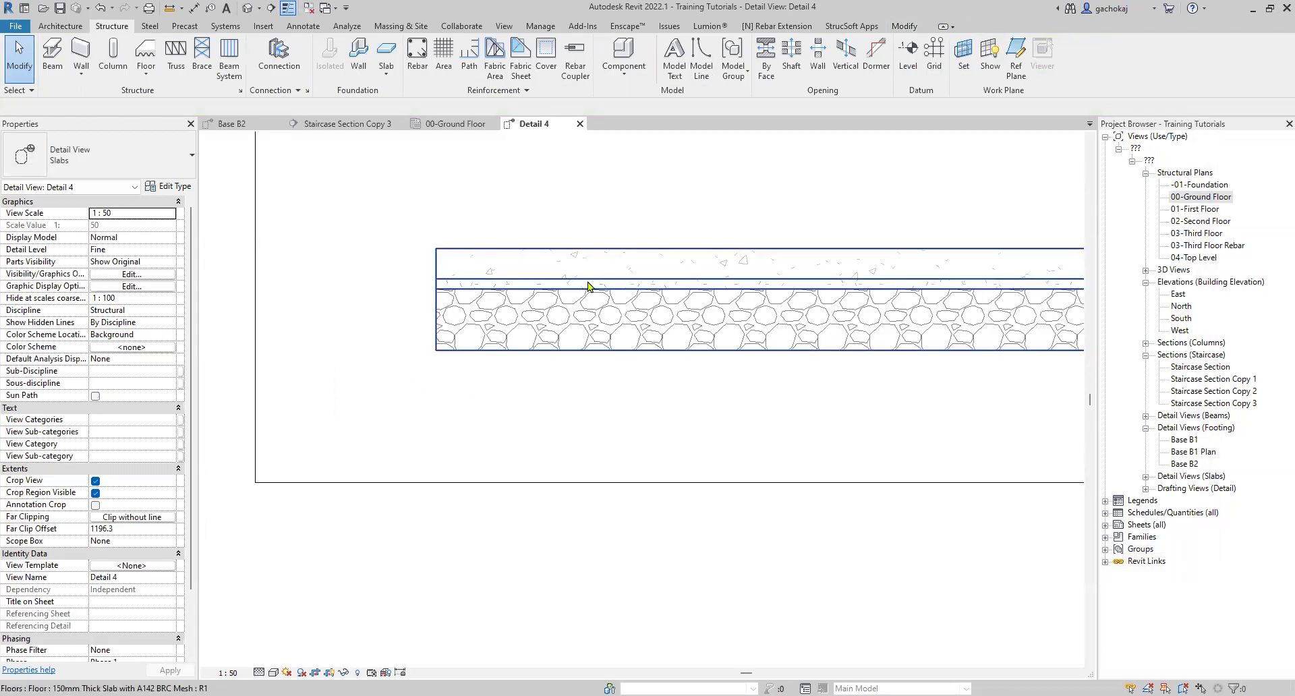
{"action": "scroll", "coordinate": [560, 263], "scroll_direction": "up", "scroll_amount": 2}
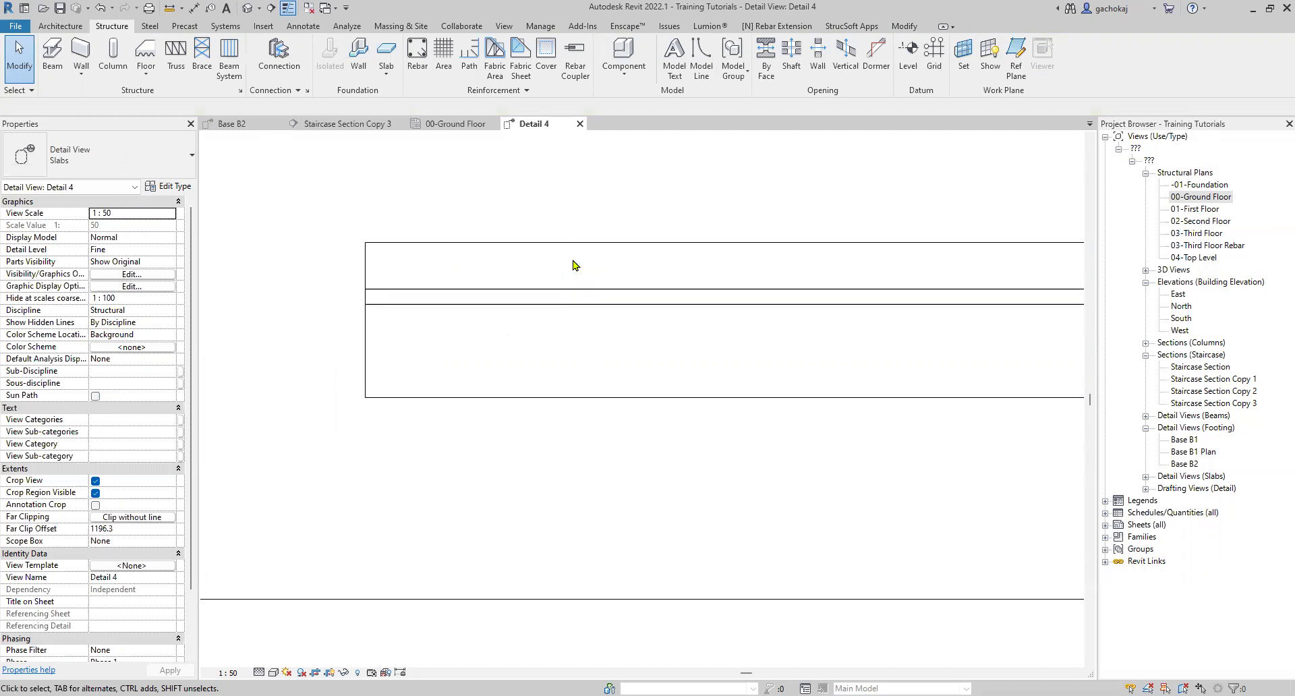
{"action": "left_click", "coordinate": [197, 8]}
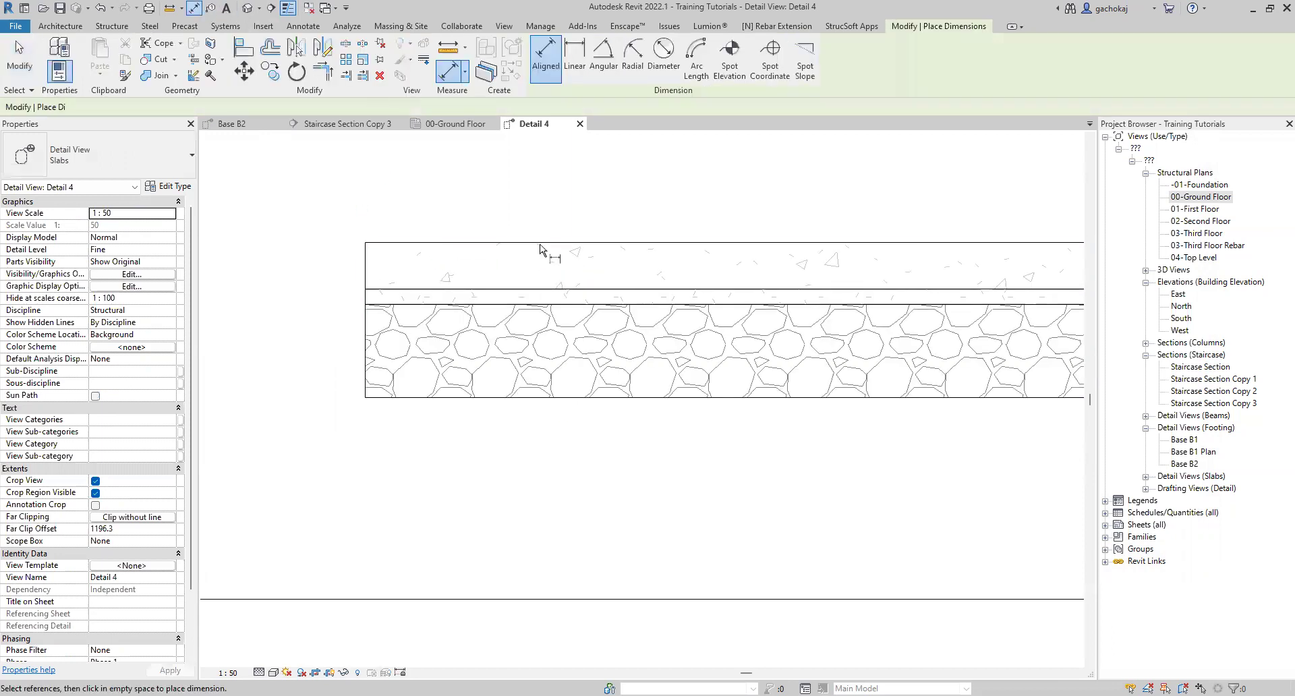
{"action": "left_click", "coordinate": [482, 243]}
{"action": "left_click", "coordinate": [489, 290]}
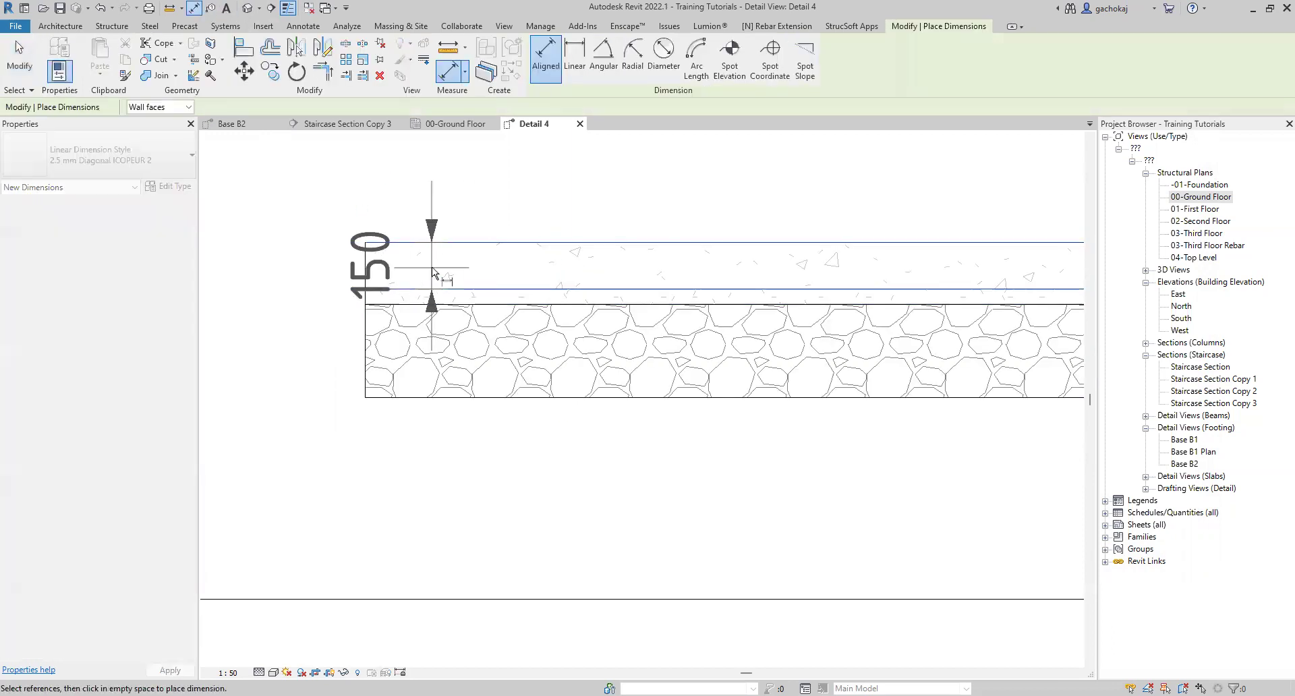
{"action": "left_click", "coordinate": [445, 305]}
{"action": "left_click", "coordinate": [464, 397]}
{"action": "scroll", "coordinate": [466, 404], "scroll_direction": "down", "scroll_amount": 2}
{"action": "scroll", "coordinate": [466, 411], "scroll_direction": "up", "scroll_amount": 1}
{"action": "left_click", "coordinate": [469, 417]}
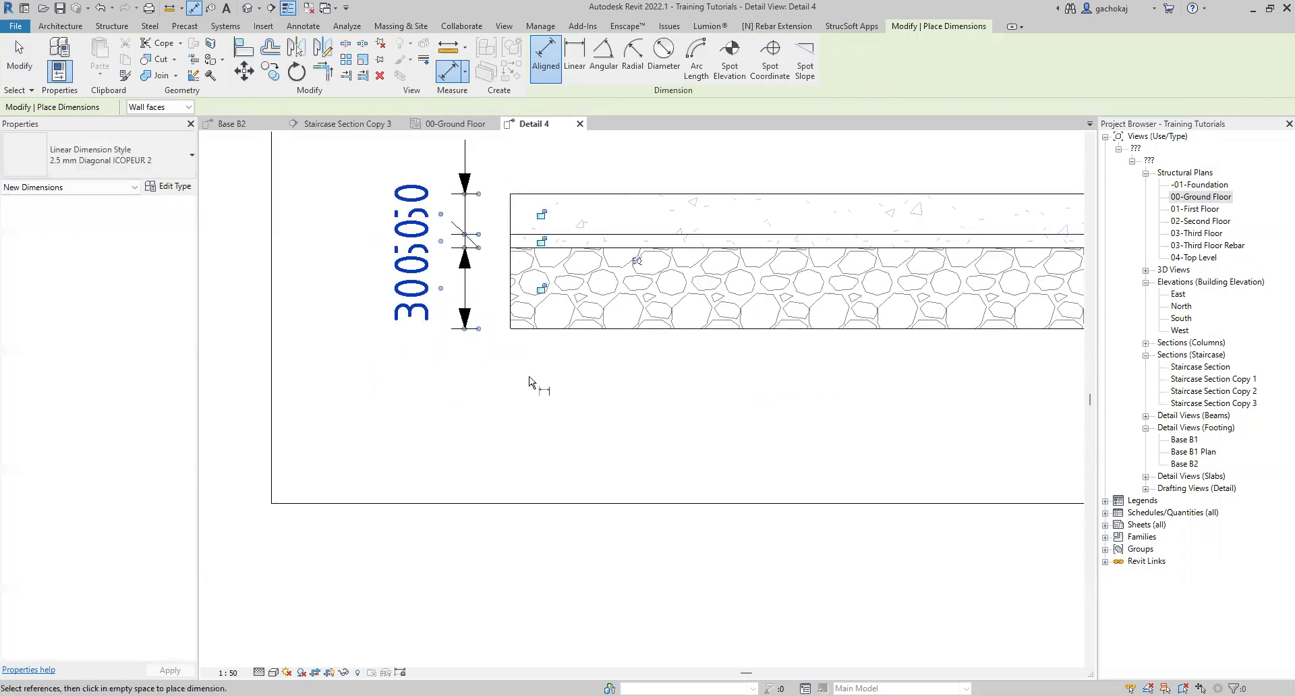
- Move the dimension string clear of the slab's end and pull the 50 mm layer's dimension text out on a leader
{"action": "key", "text": "Escape"}
{"action": "left_click", "coordinate": [465, 283]}
{"action": "left_click_drag", "start_coordinate": [440, 241], "coordinate": [333, 265]}
{"action": "left_click_drag", "start_coordinate": [408, 283], "coordinate": [345, 312]}
{"action": "left_click", "coordinate": [434, 367]}
{"action": "scroll", "coordinate": [425, 362], "scroll_direction": "down", "scroll_amount": 1}
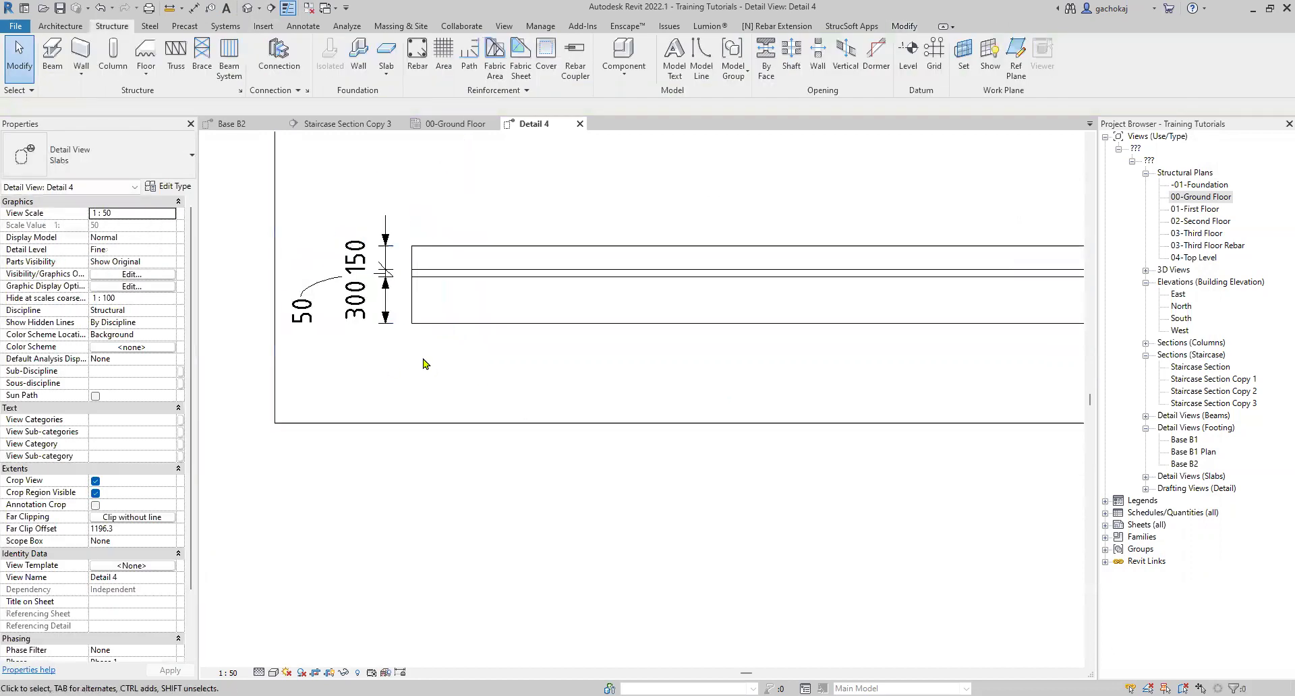
{"action": "scroll", "coordinate": [357, 401], "scroll_direction": "down", "scroll_amount": 1}
{"action": "scroll", "coordinate": [523, 476], "scroll_direction": "down", "scroll_amount": 1}
{"action": "scroll", "coordinate": [492, 463], "scroll_direction": "down", "scroll_amount": 1}
{"action": "scroll", "coordinate": [573, 356], "scroll_direction": "down", "scroll_amount": 1}
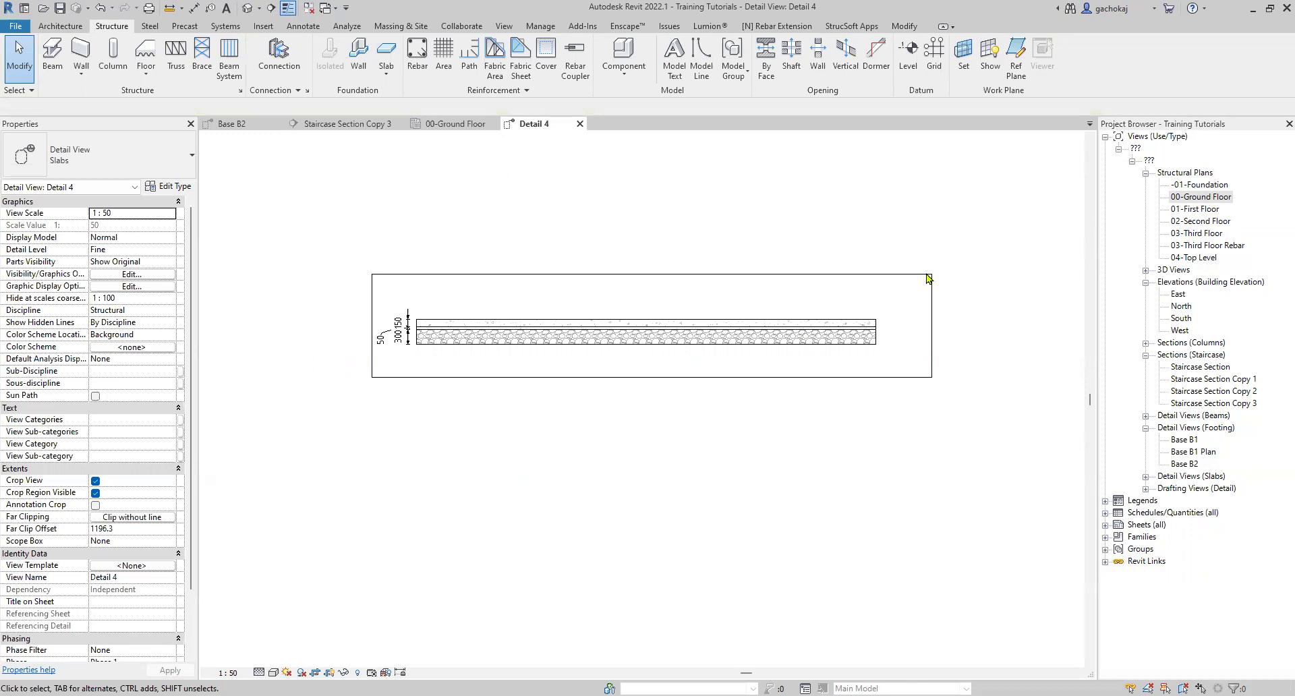
- Open the 00-Ground Floor plan and check the main building slab's floor type against the available types
{"action": "double_click", "coordinate": [1203, 197]}
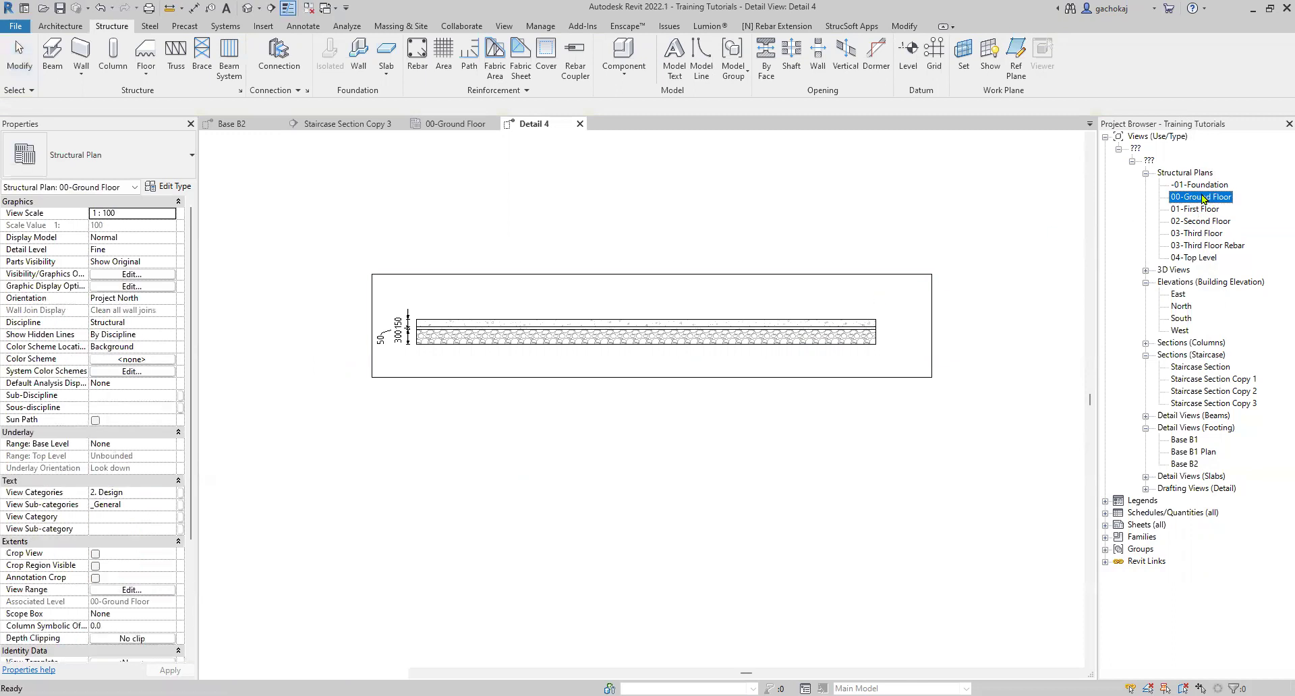
{"action": "scroll", "coordinate": [444, 293], "scroll_direction": "up", "scroll_amount": 2}
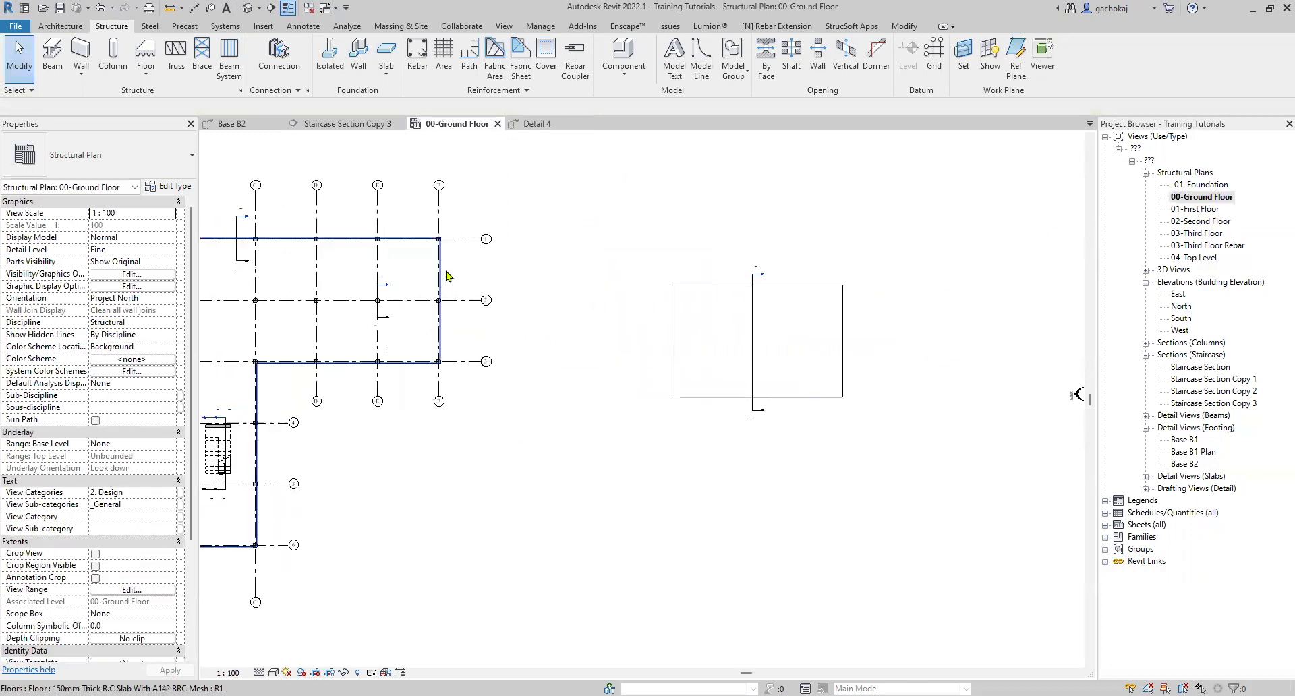
{"action": "left_click", "coordinate": [444, 272]}
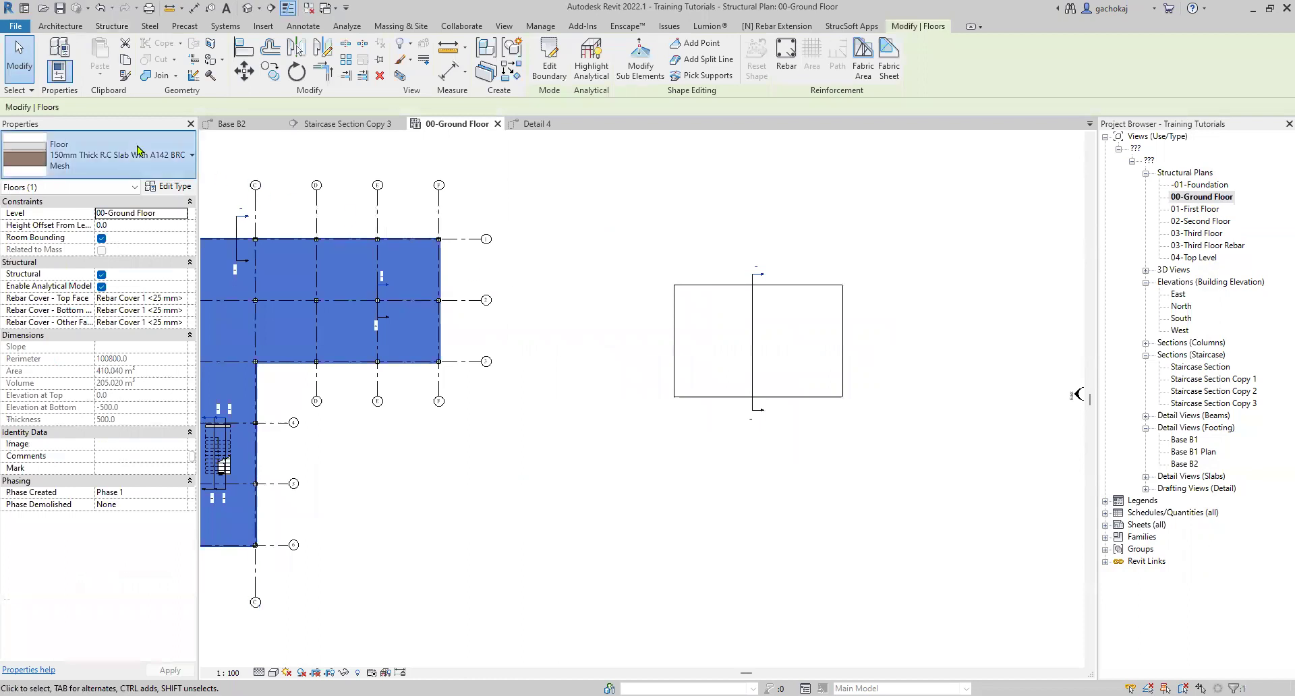
{"action": "left_click", "coordinate": [138, 152]}
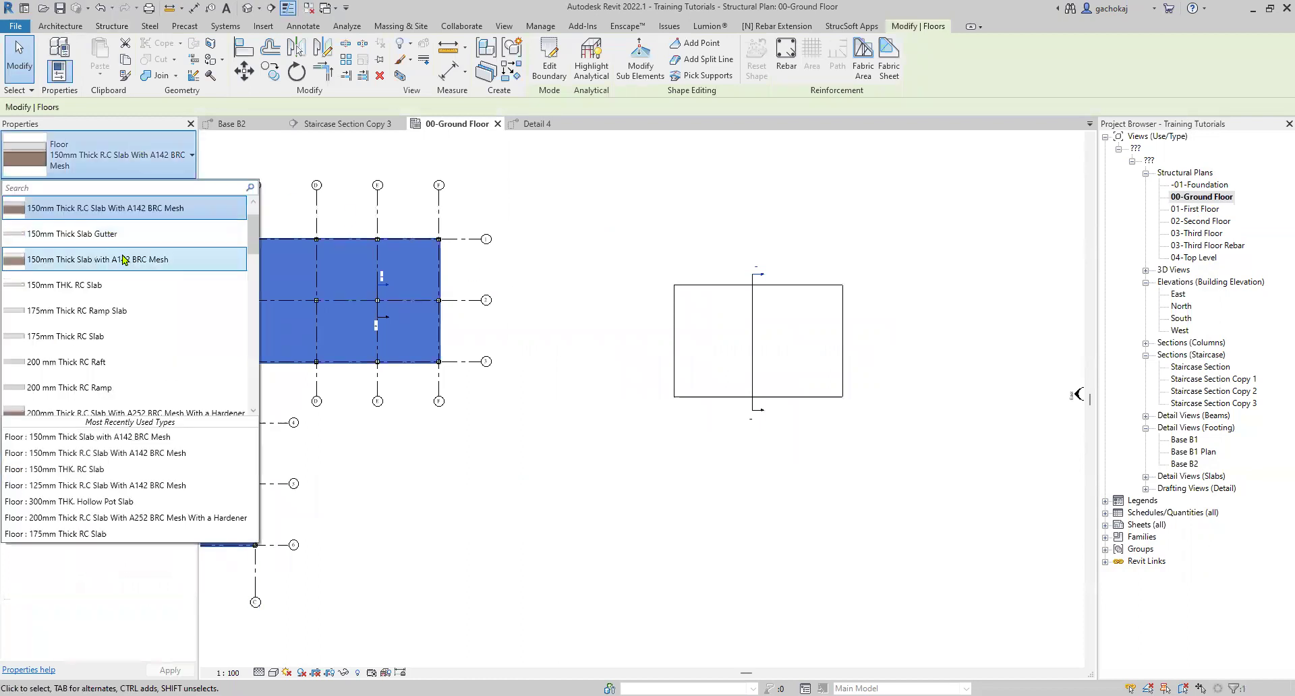
{"action": "left_click", "coordinate": [606, 301]}
{"action": "scroll", "coordinate": [607, 297], "scroll_direction": "down", "scroll_amount": 3}
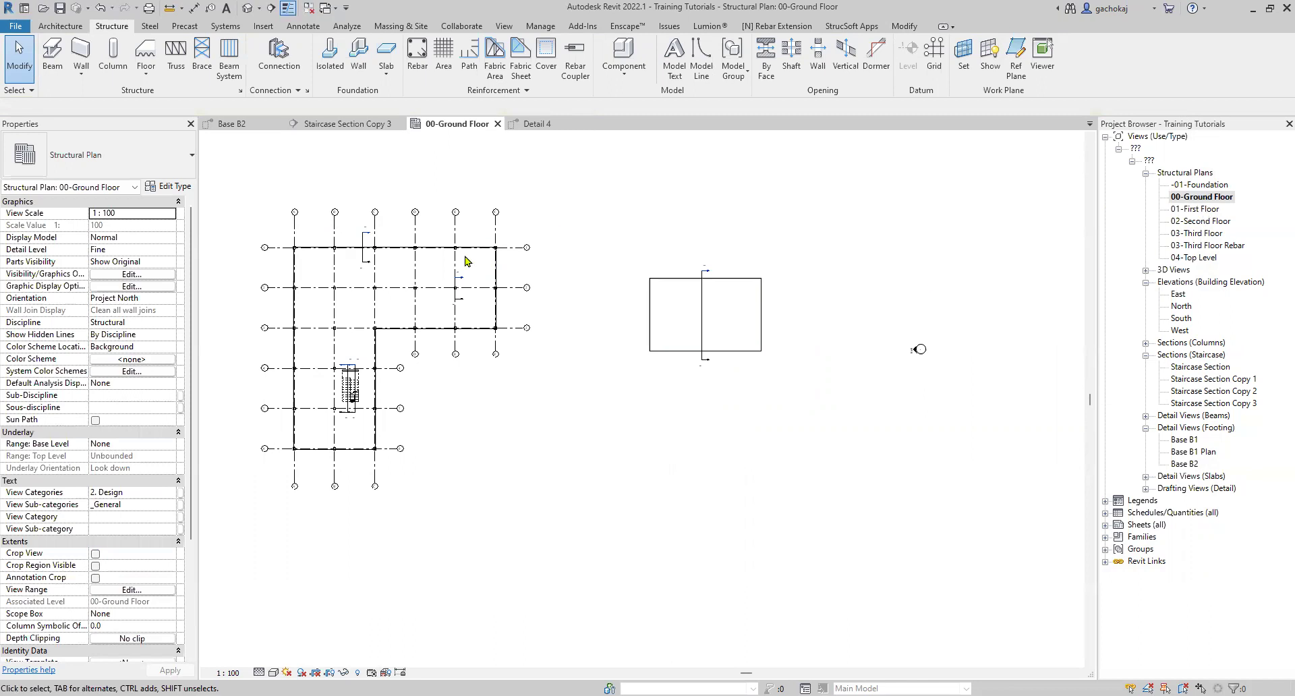
- Examine the existing Base B2 footing detail mark at the intersection of grids E and 2
{"action": "scroll", "coordinate": [466, 262], "scroll_direction": "up", "scroll_amount": 8}
{"action": "left_click", "coordinate": [466, 307]}
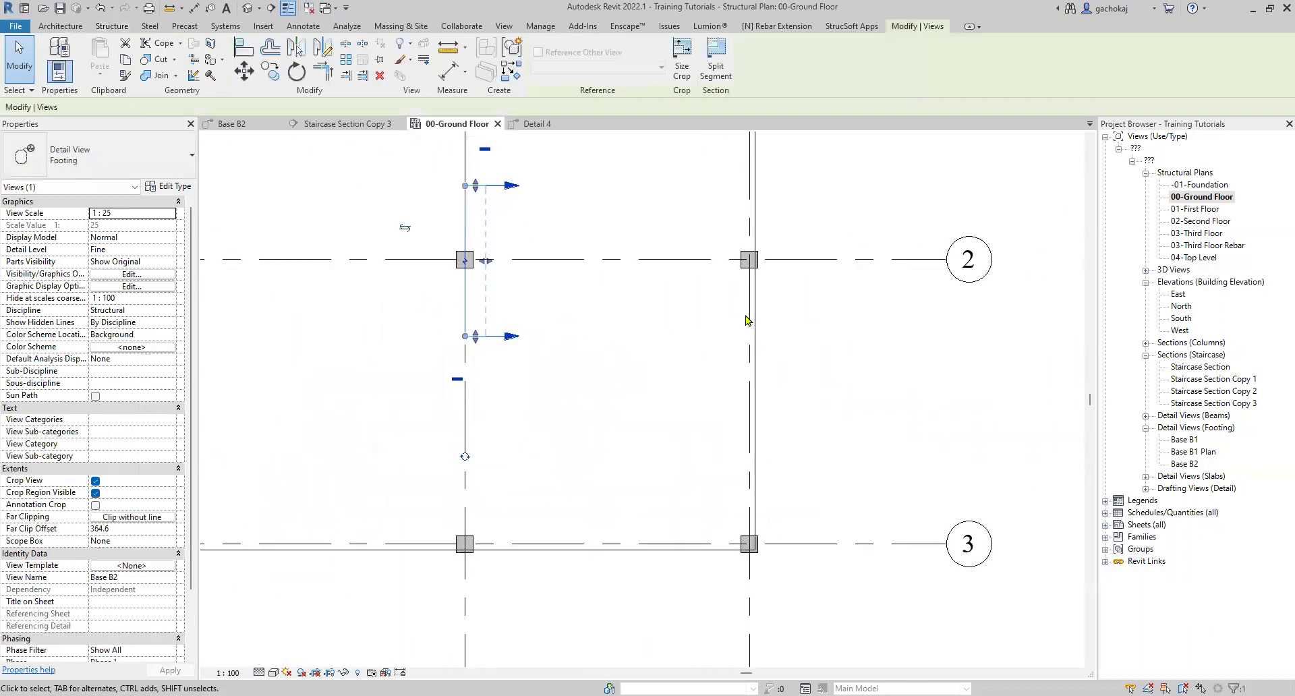
{"action": "scroll", "coordinate": [774, 313], "scroll_direction": "down", "scroll_amount": 2}
{"action": "left_click", "coordinate": [460, 214]}
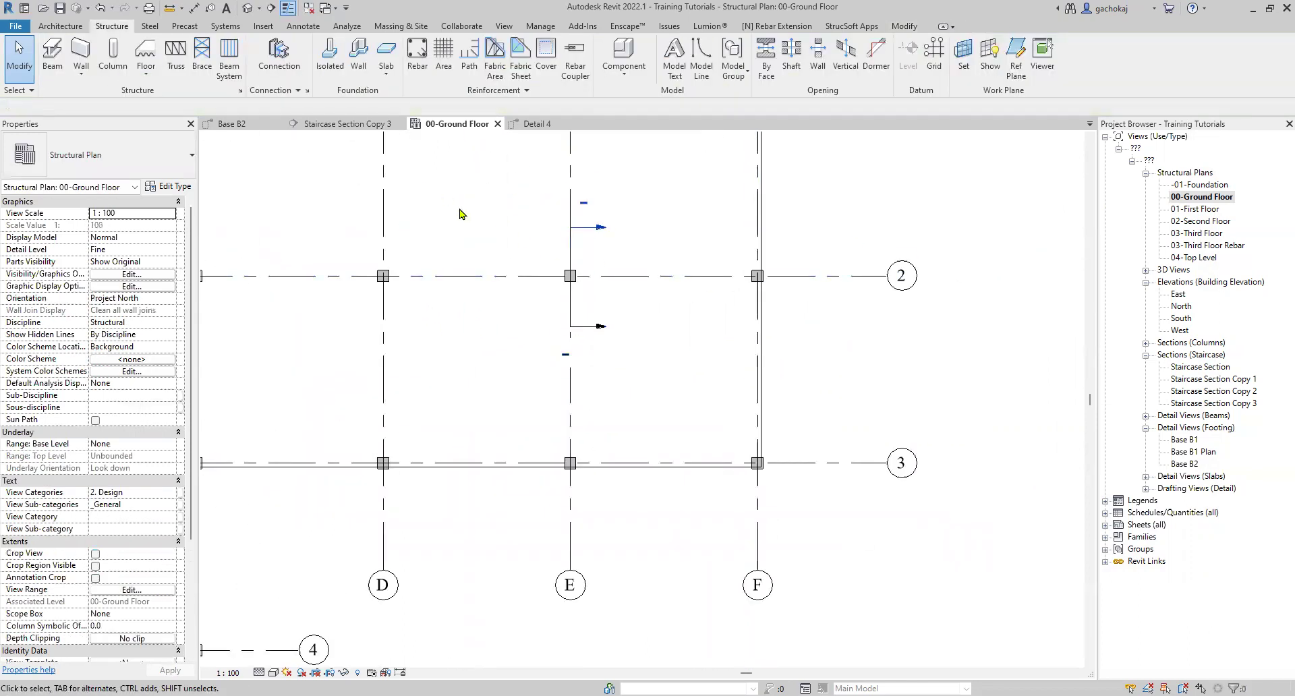
{"action": "scroll", "coordinate": [558, 270], "scroll_direction": "down", "scroll_amount": 1}
{"action": "left_click", "coordinate": [570, 290]}
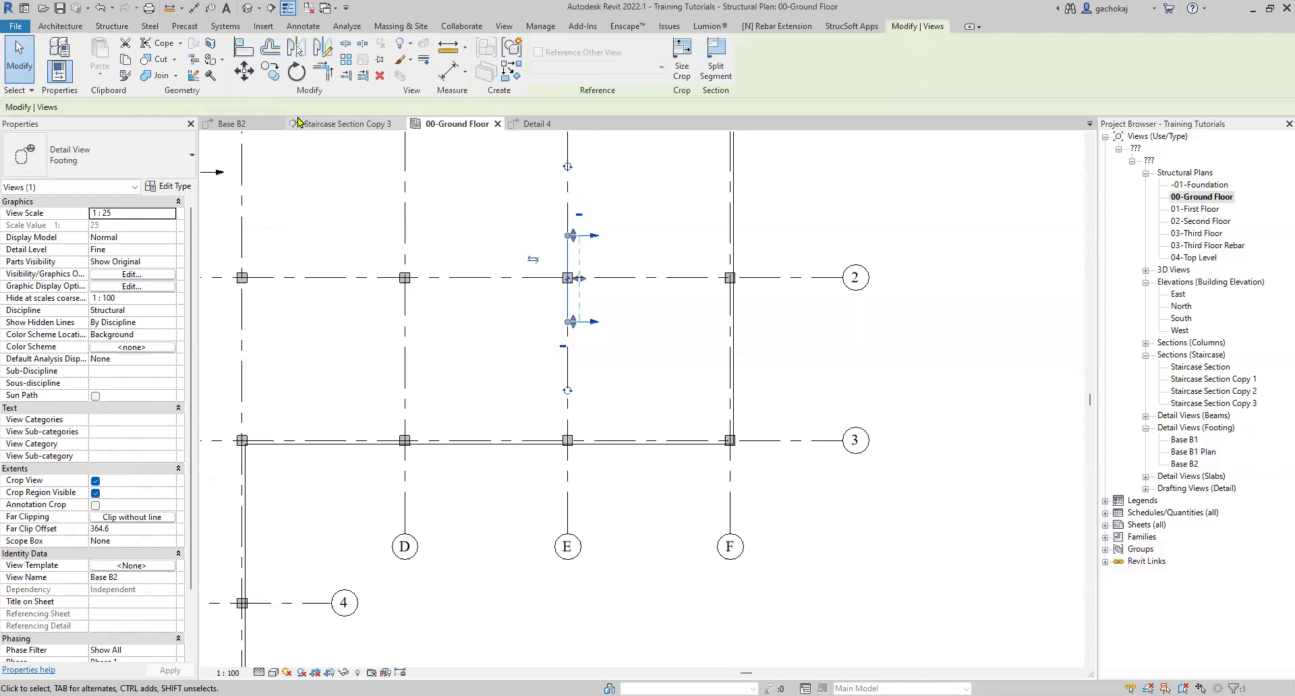
{"action": "scroll", "coordinate": [563, 349], "scroll_direction": "down", "scroll_amount": 2}
{"action": "key", "text": "Escape"}
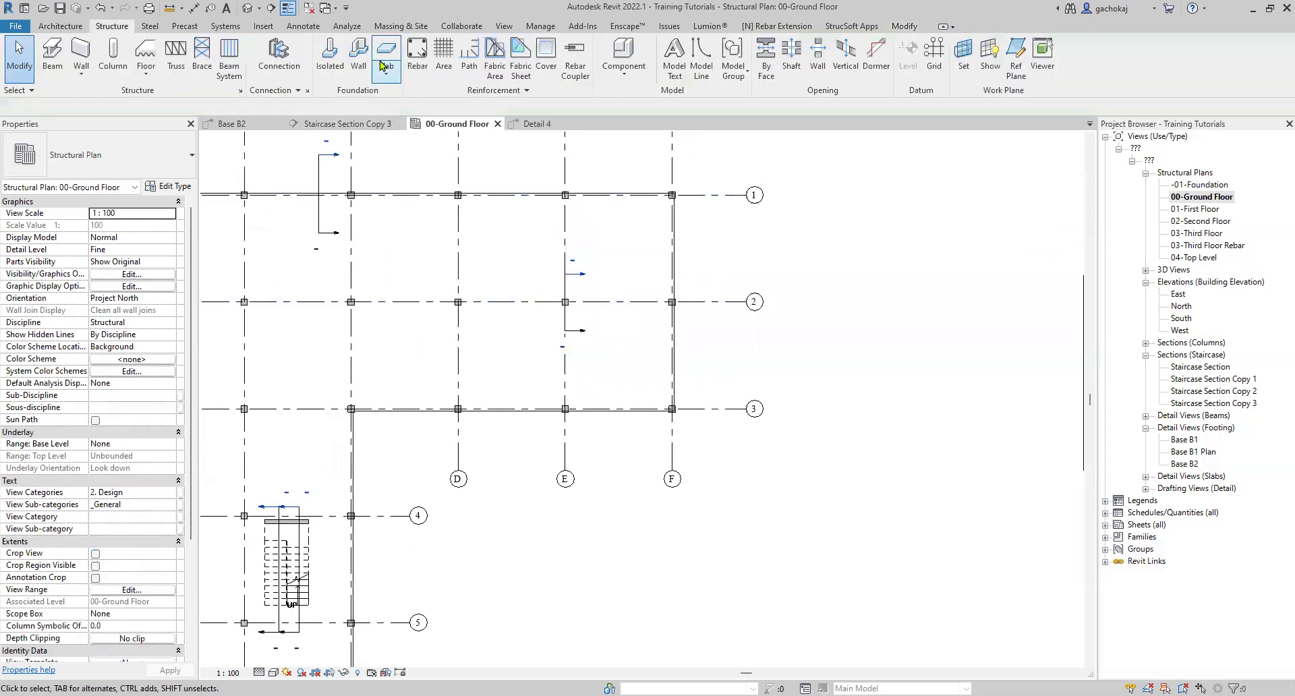
- Draw a detail view section of type Footing along grid D, crossing the column at grid 2
{"action": "left_click", "coordinate": [269, 10]}
{"action": "left_click", "coordinate": [101, 155]}
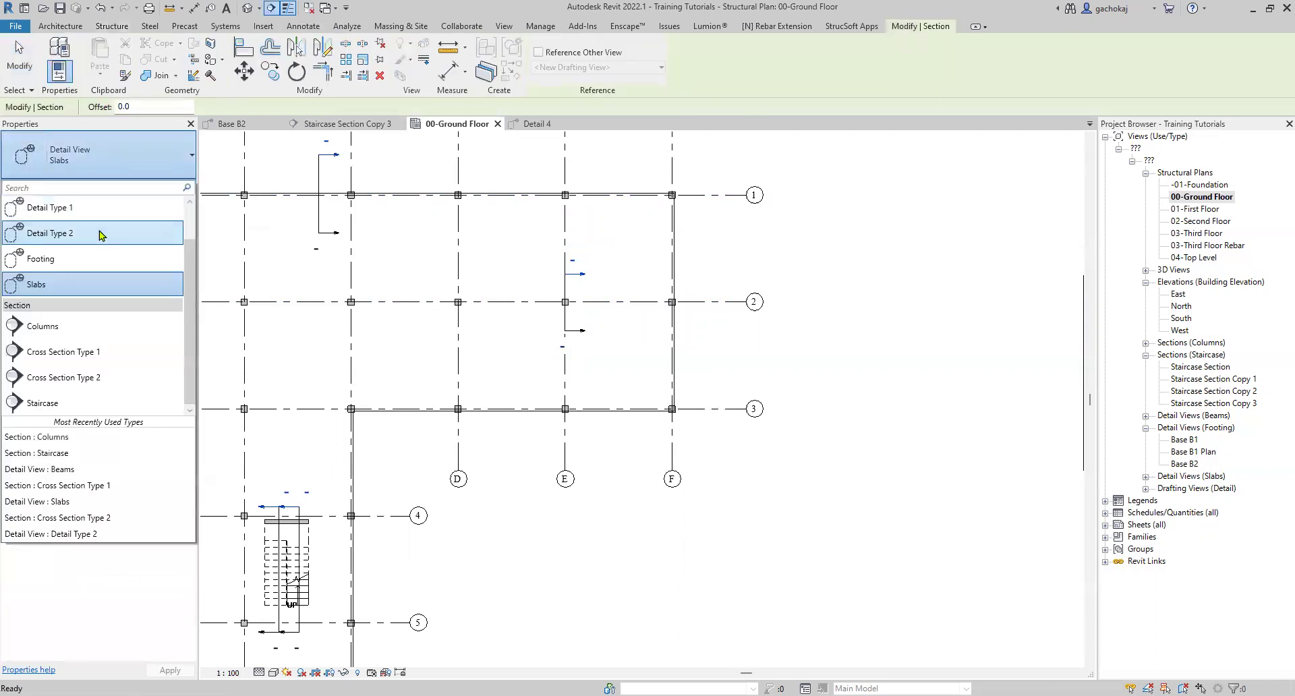
{"action": "left_click", "coordinate": [50, 261]}
{"action": "scroll", "coordinate": [454, 248], "scroll_direction": "up", "scroll_amount": 2}
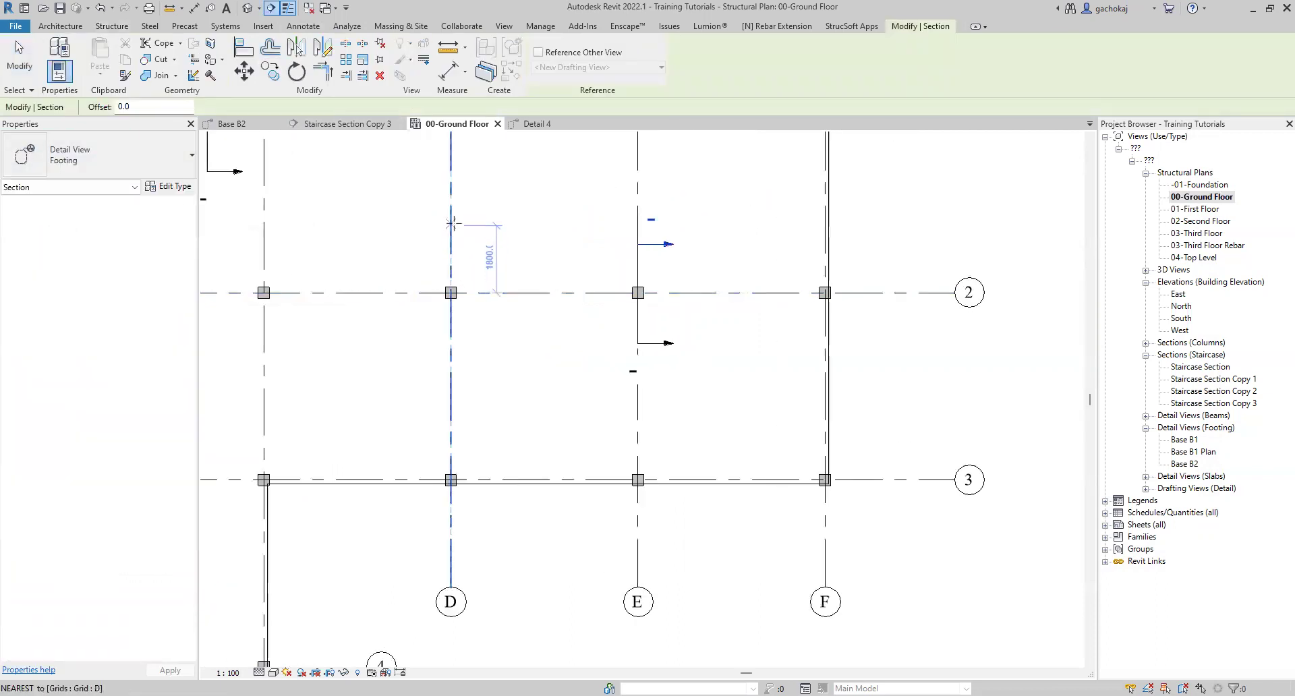
{"action": "left_click", "coordinate": [451, 224]}
{"action": "left_click", "coordinate": [451, 367]}
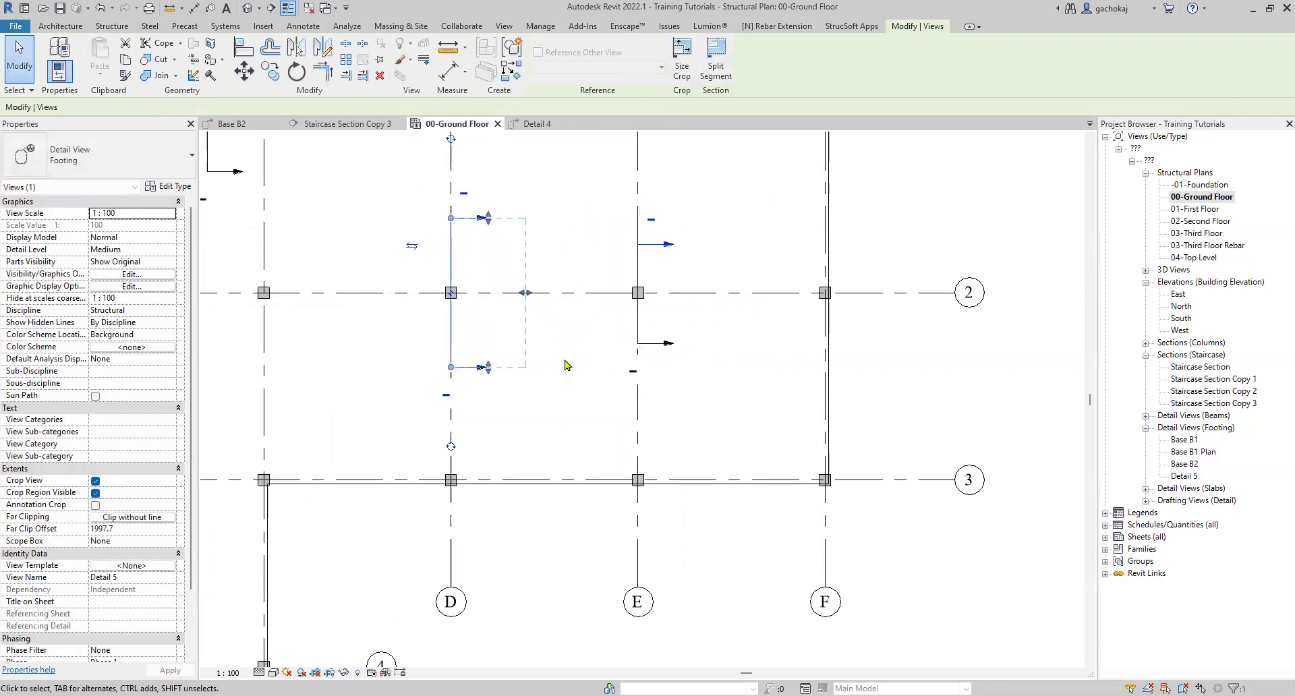
{"action": "key", "text": "Escape"}
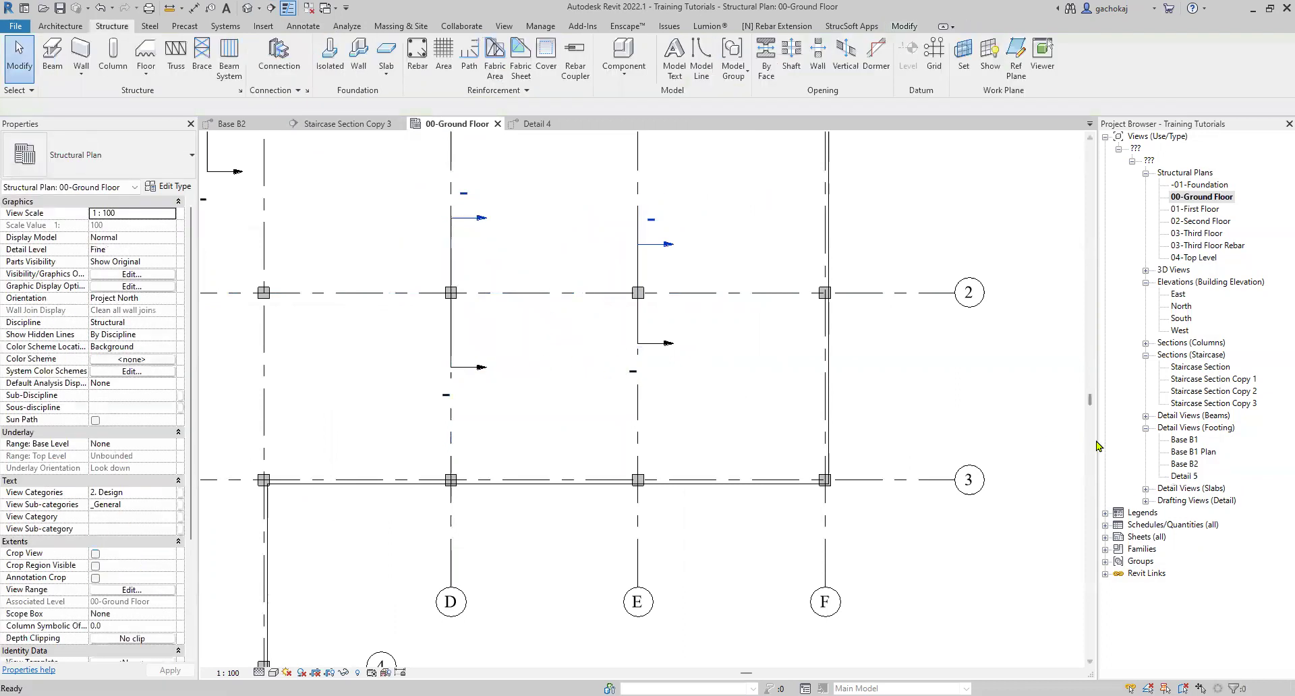
- Open the Detail 5 view and set its scale to 1:25 and its detail level to Fine
{"action": "double_click", "coordinate": [1184, 476]}
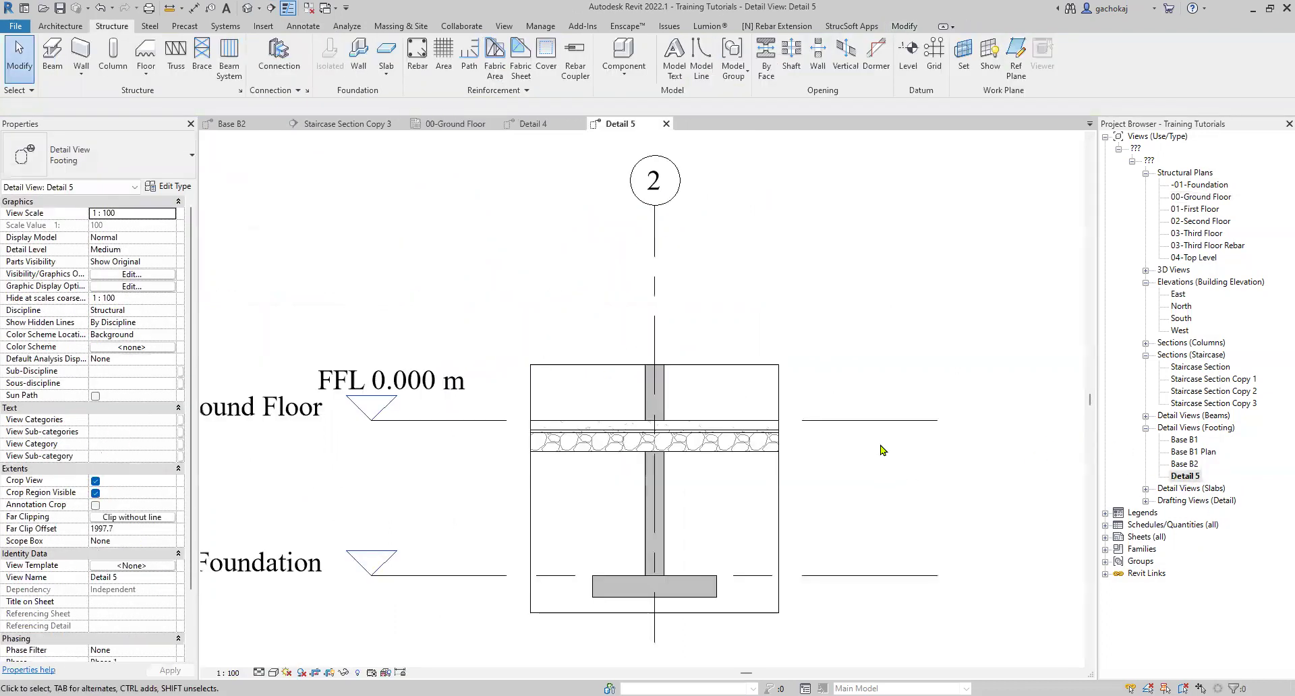
{"action": "scroll", "coordinate": [602, 275], "scroll_direction": "down", "scroll_amount": 2}
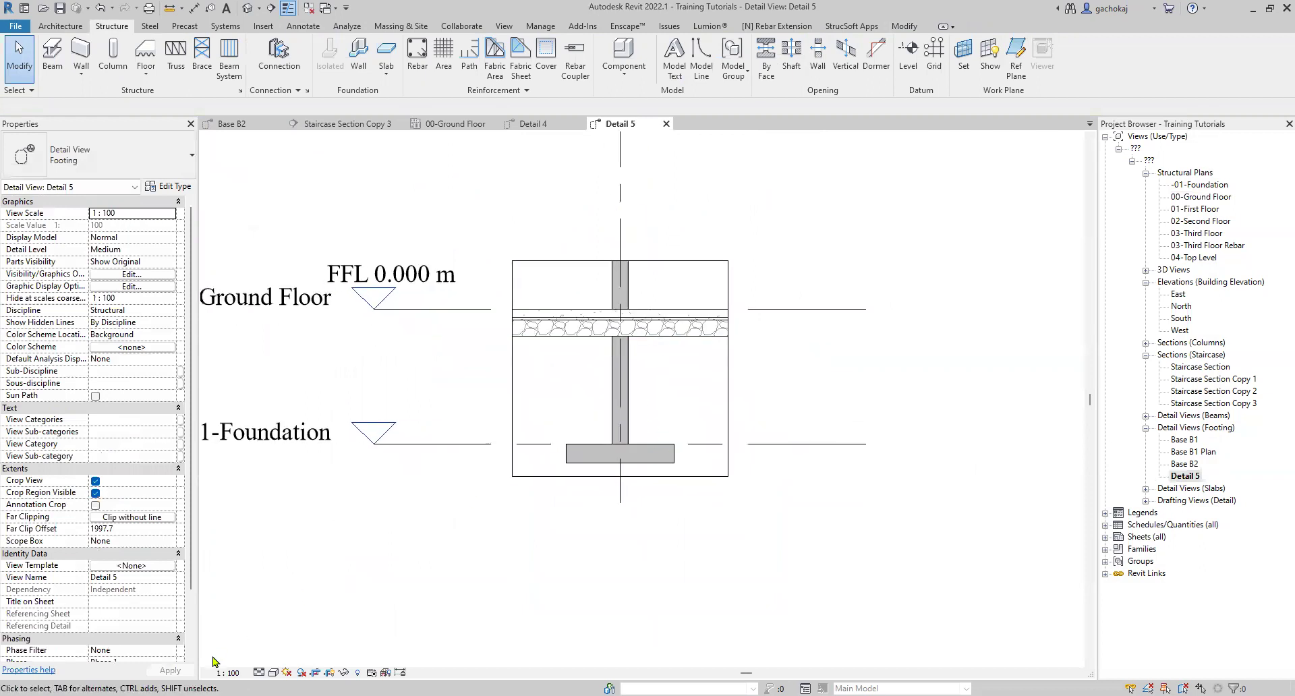
{"action": "left_click", "coordinate": [228, 673]}
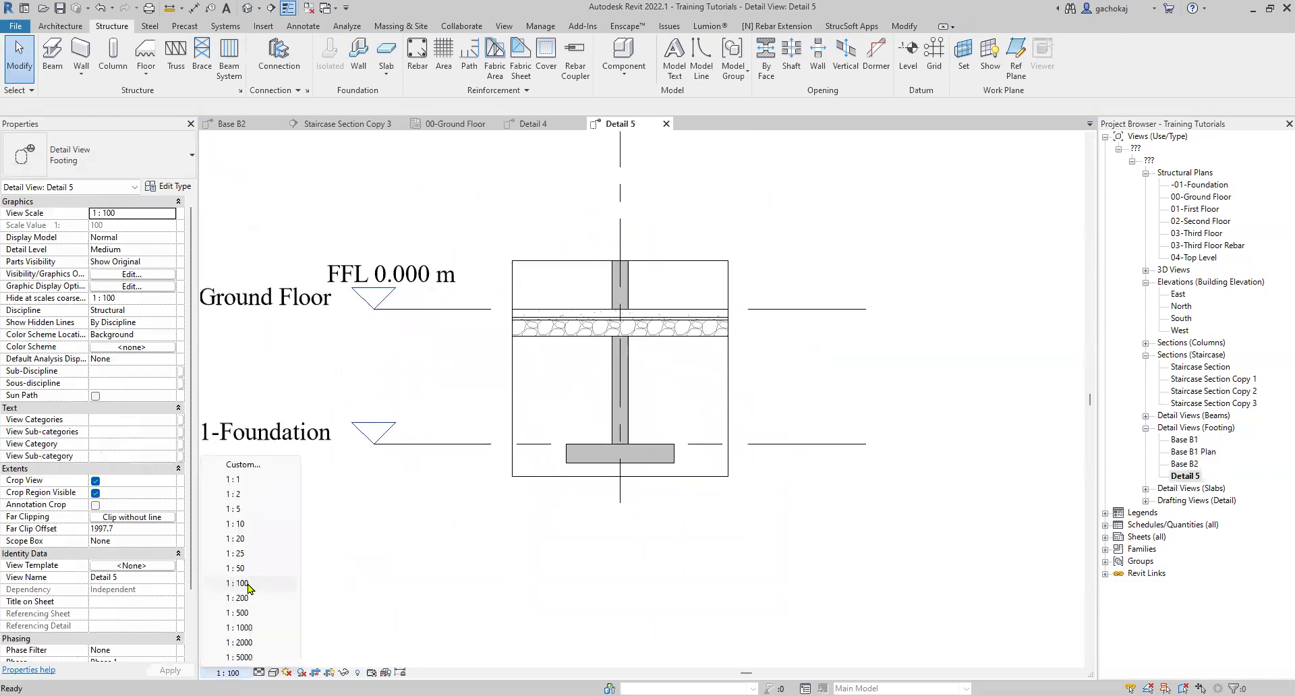
{"action": "left_click", "coordinate": [236, 554]}
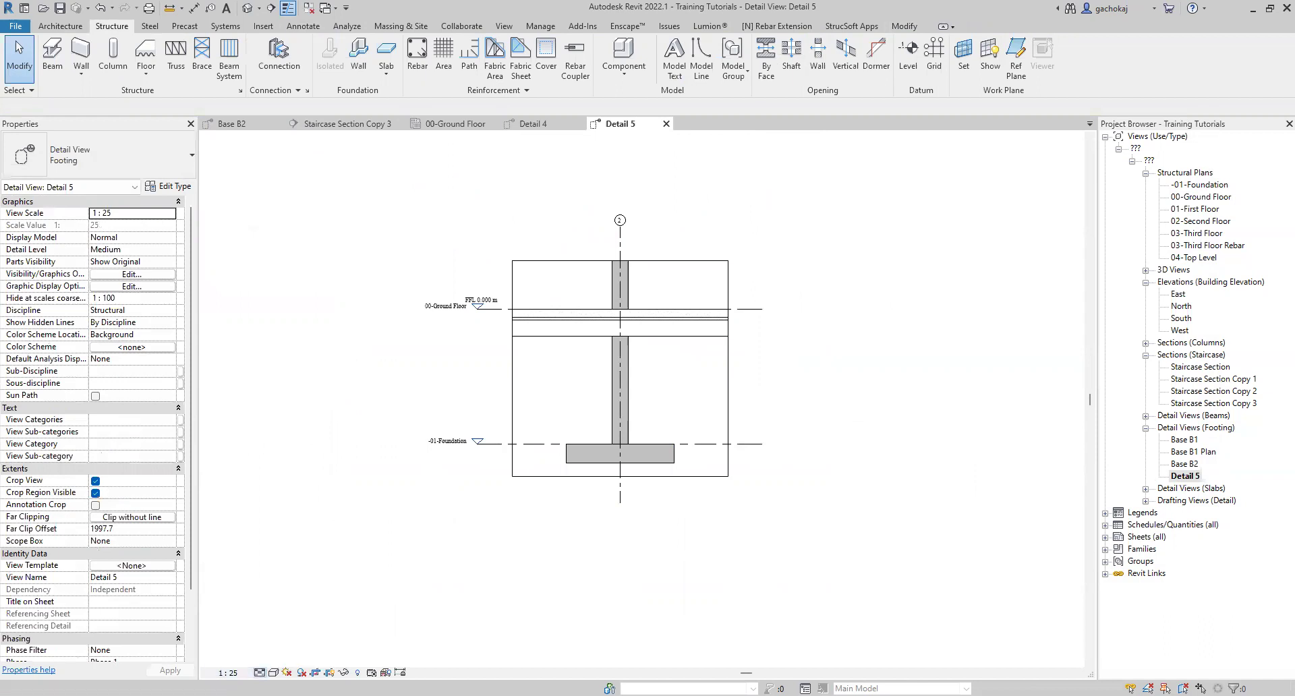
{"action": "scroll", "coordinate": [586, 331], "scroll_direction": "up", "scroll_amount": 3}
{"action": "key", "text": "d"}
{"action": "key", "text": "f"}
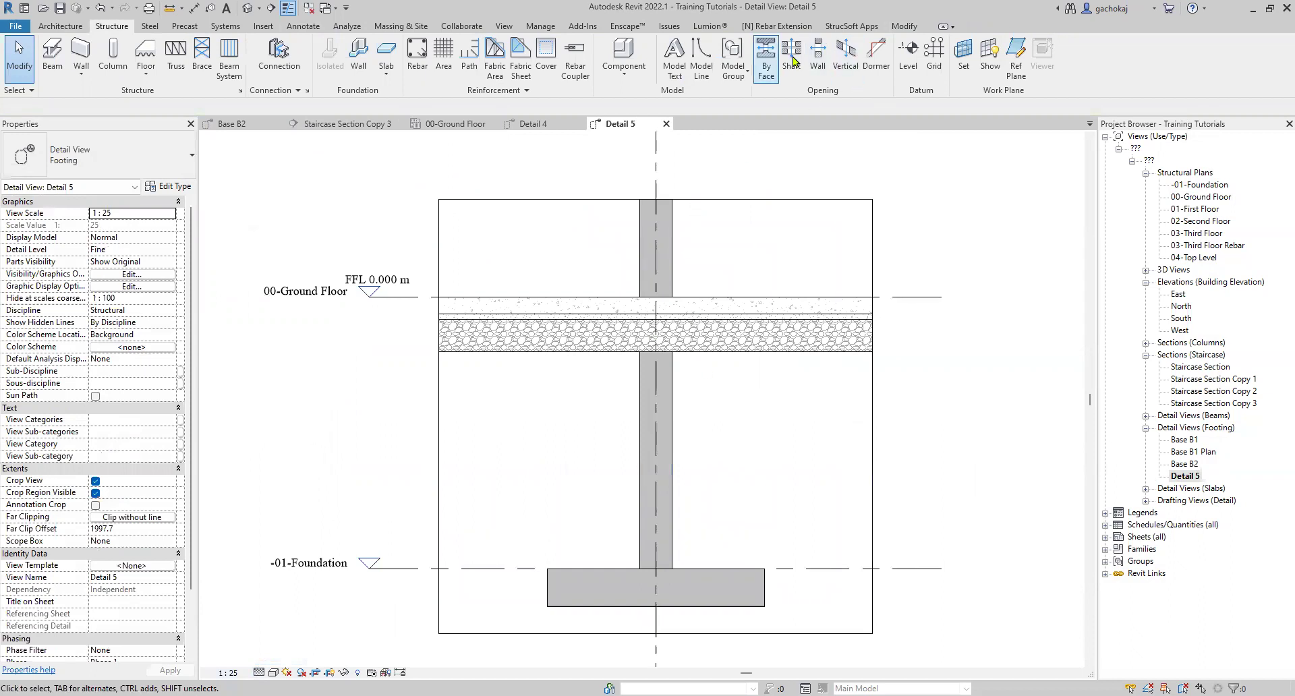
- Place a Detail_Items_Break_Line component on the slab near its right end, 1700 mm from grid 2
{"action": "left_click", "coordinate": [302, 27]}
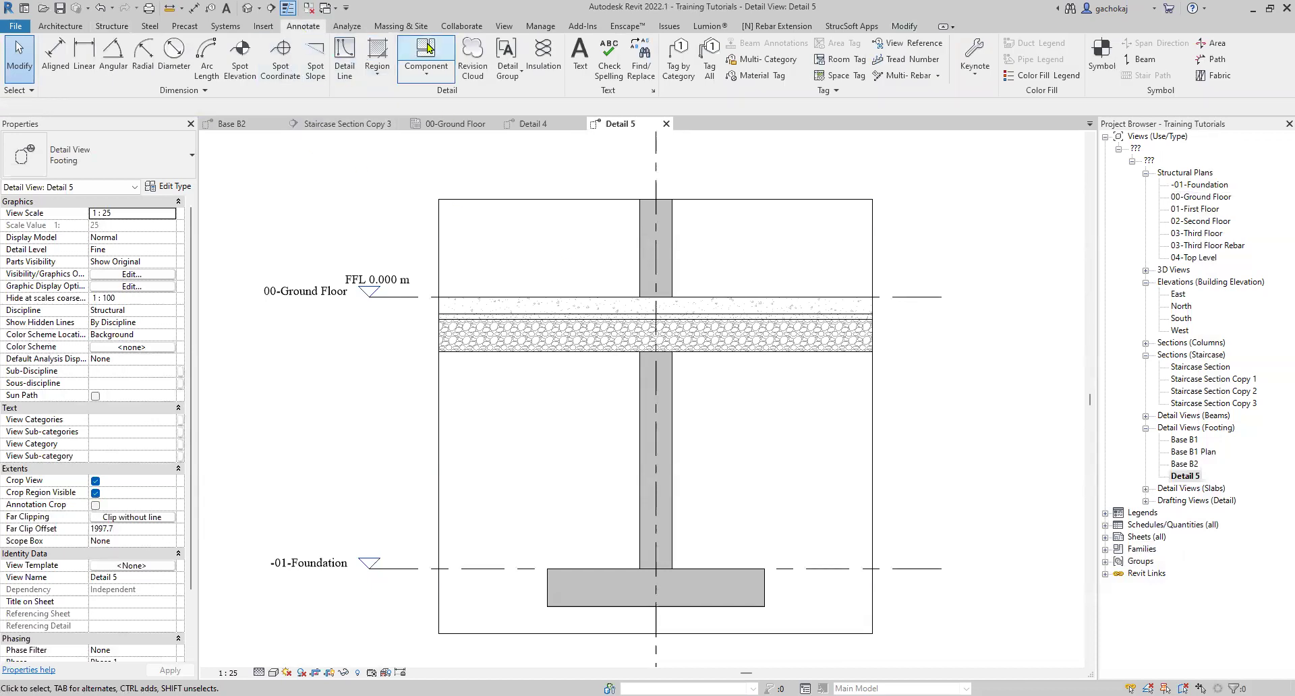
{"action": "scroll", "coordinate": [839, 317], "scroll_direction": "up", "scroll_amount": 2}
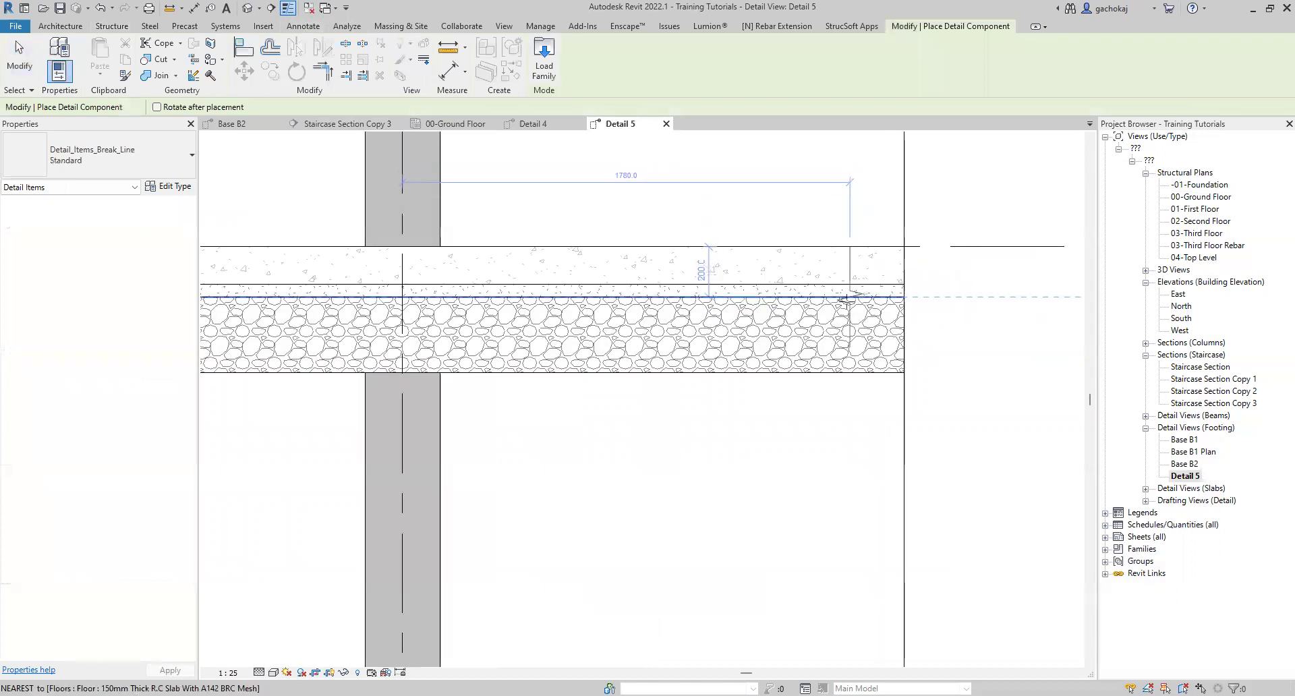
{"action": "scroll", "coordinate": [835, 287], "scroll_direction": "down", "scroll_amount": 2}
{"action": "scroll", "coordinate": [834, 292], "scroll_direction": "up", "scroll_amount": 2}
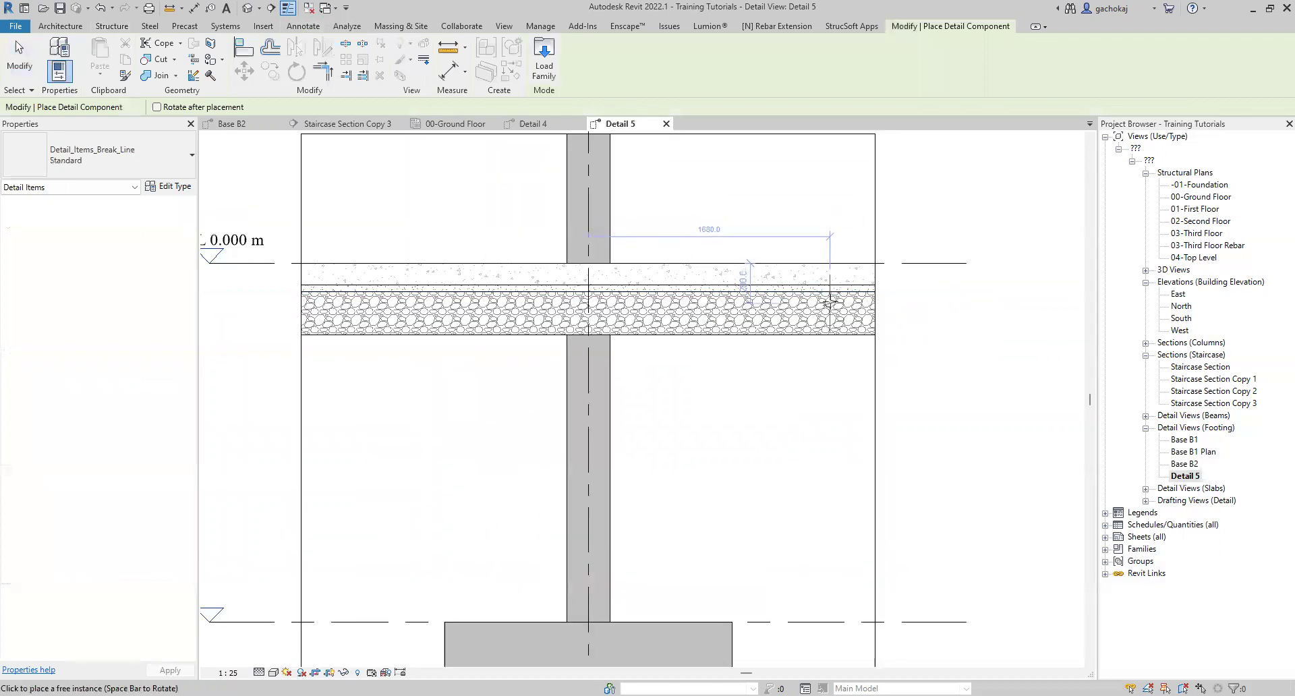
{"action": "left_click", "coordinate": [835, 297]}
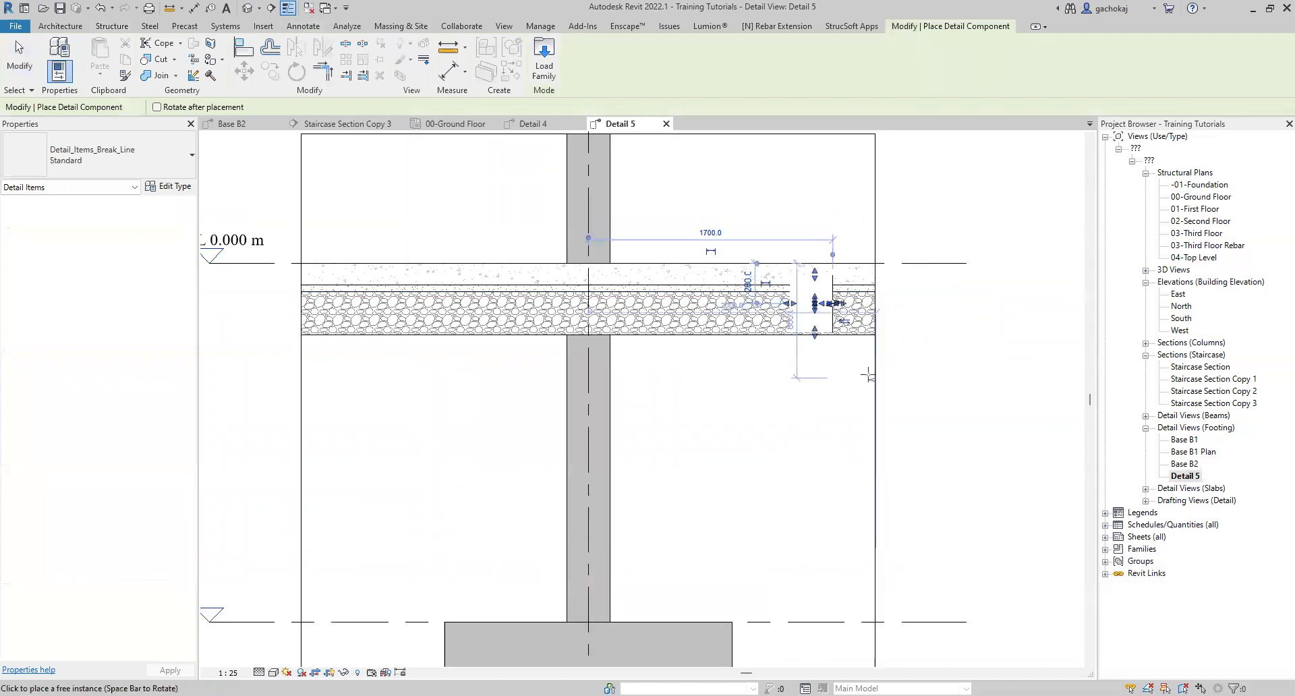
{"action": "key", "text": "Escape"}
{"action": "key", "text": "Escape"}
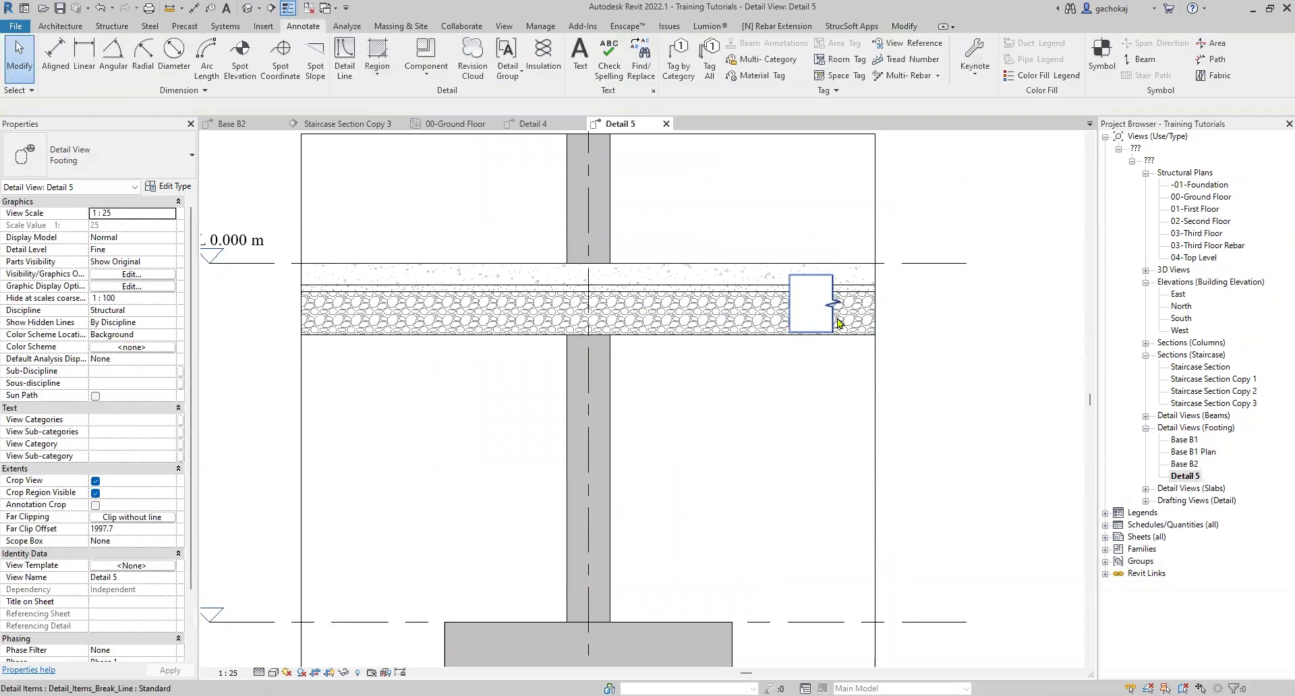
- Flip the break line so its mask faces outward, and stretch it beyond the slab's top and bottom faces
{"action": "left_click", "coordinate": [840, 319]}
{"action": "scroll", "coordinate": [840, 319], "scroll_direction": "up", "scroll_amount": 1}
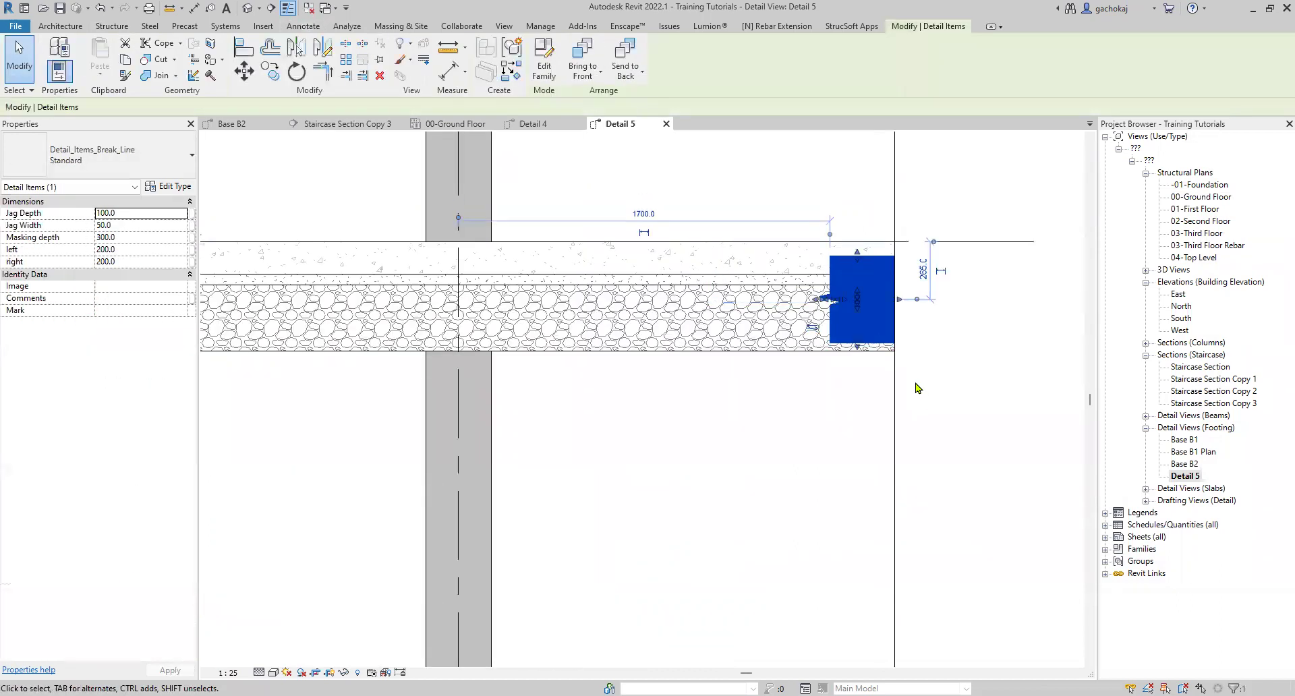
{"action": "left_click_drag", "start_coordinate": [877, 348], "coordinate": [894, 343]}
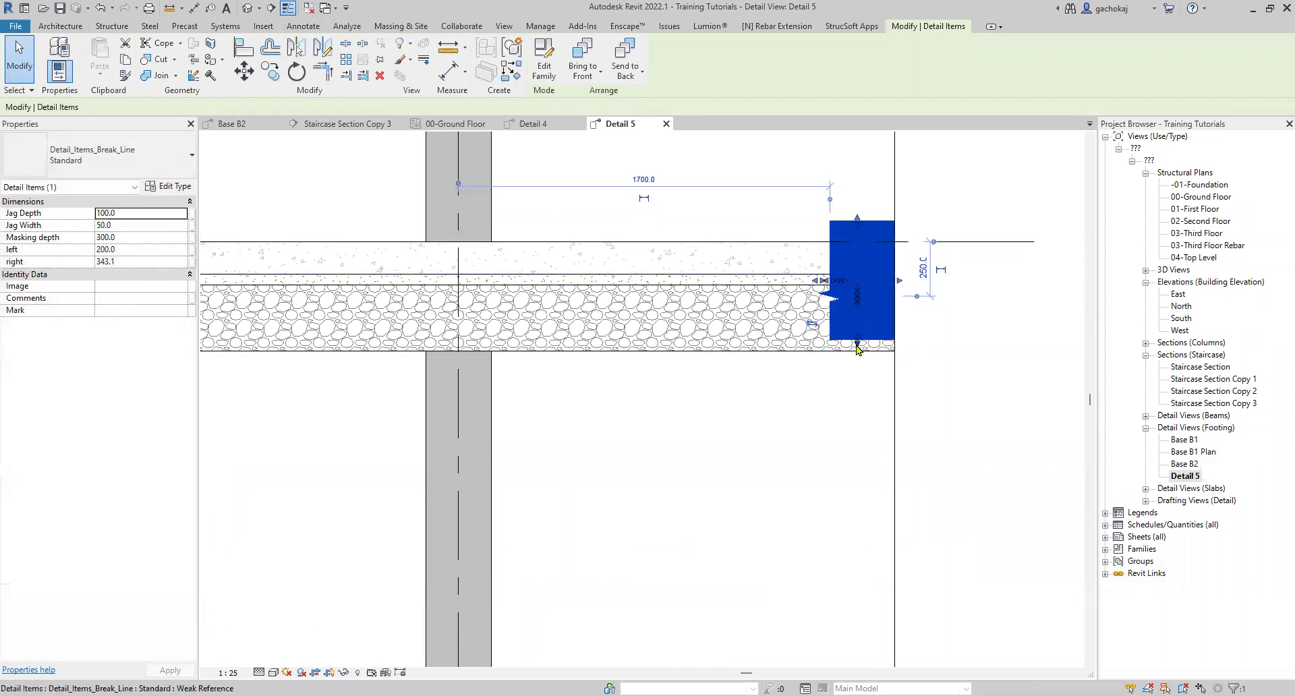
{"action": "left_click", "coordinate": [862, 378]}
{"action": "scroll", "coordinate": [809, 325], "scroll_direction": "down", "scroll_amount": 2}
- Mirror the break line about grid 2 to add a matching one at the slab's other end
{"action": "left_click", "coordinate": [809, 325]}
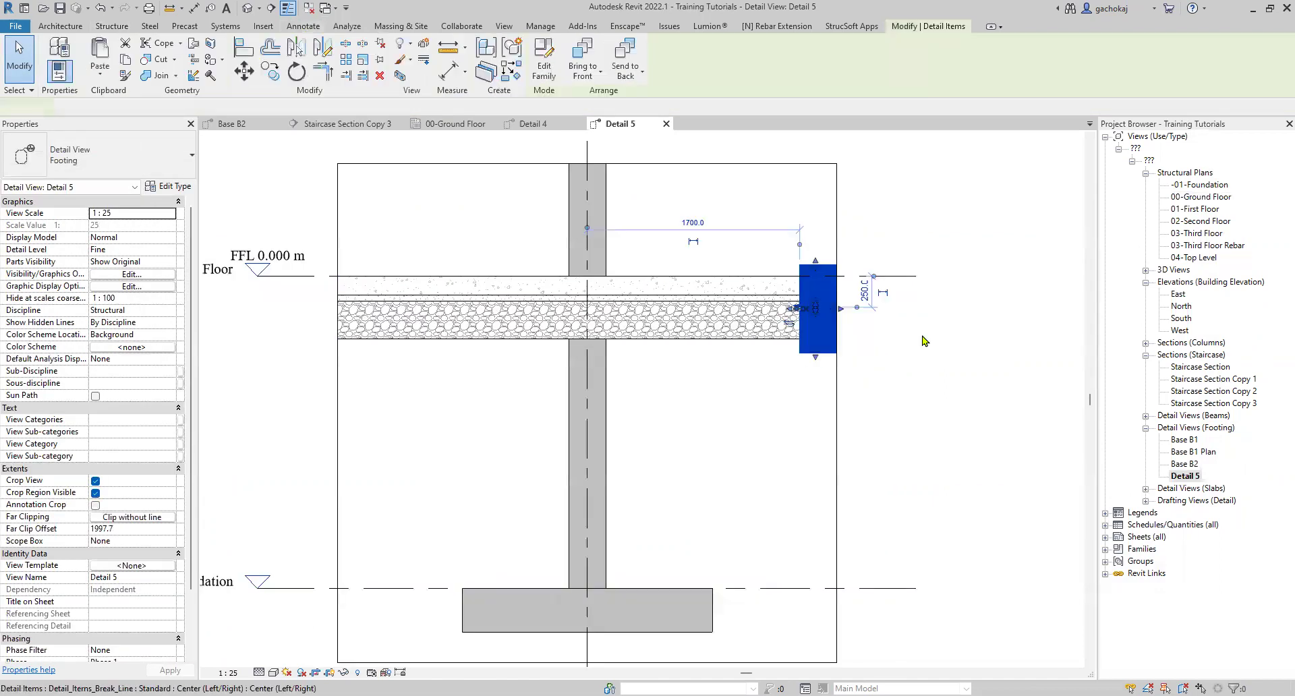
{"action": "left_click", "coordinate": [298, 50]}
{"action": "left_click", "coordinate": [585, 351]}
{"action": "left_click", "coordinate": [701, 411]}
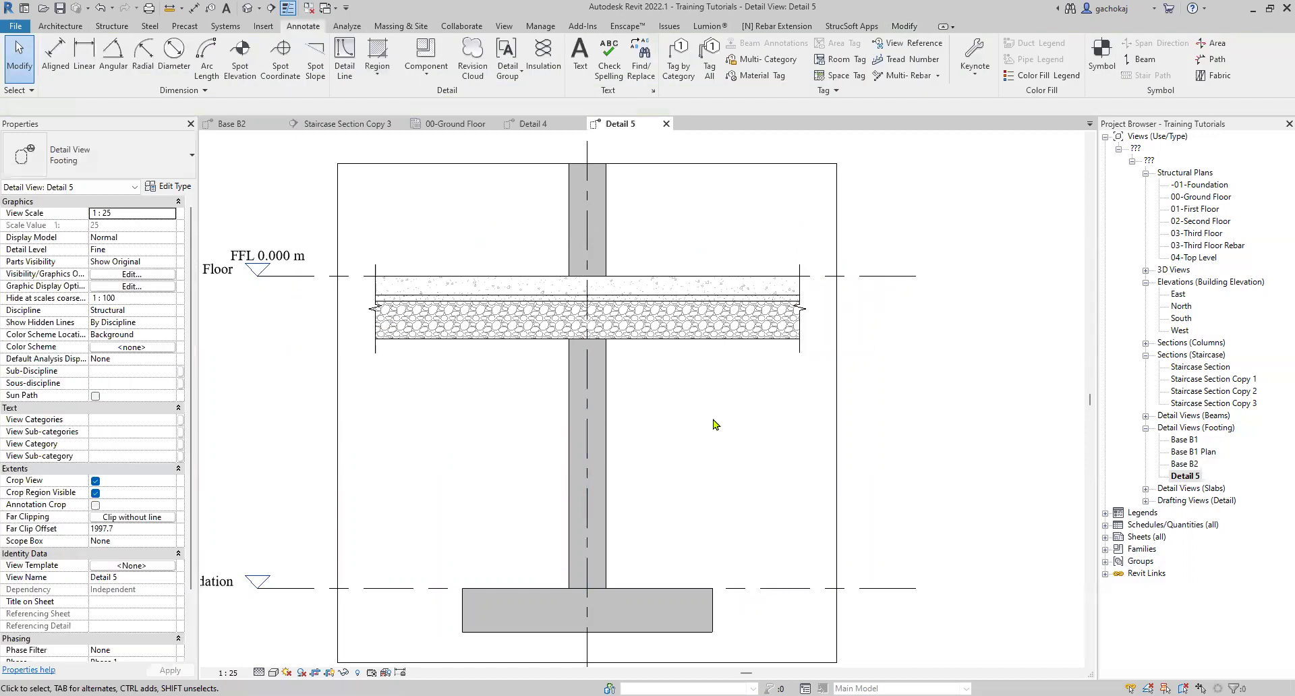
{"action": "scroll", "coordinate": [715, 425], "scroll_direction": "down", "scroll_amount": 1}
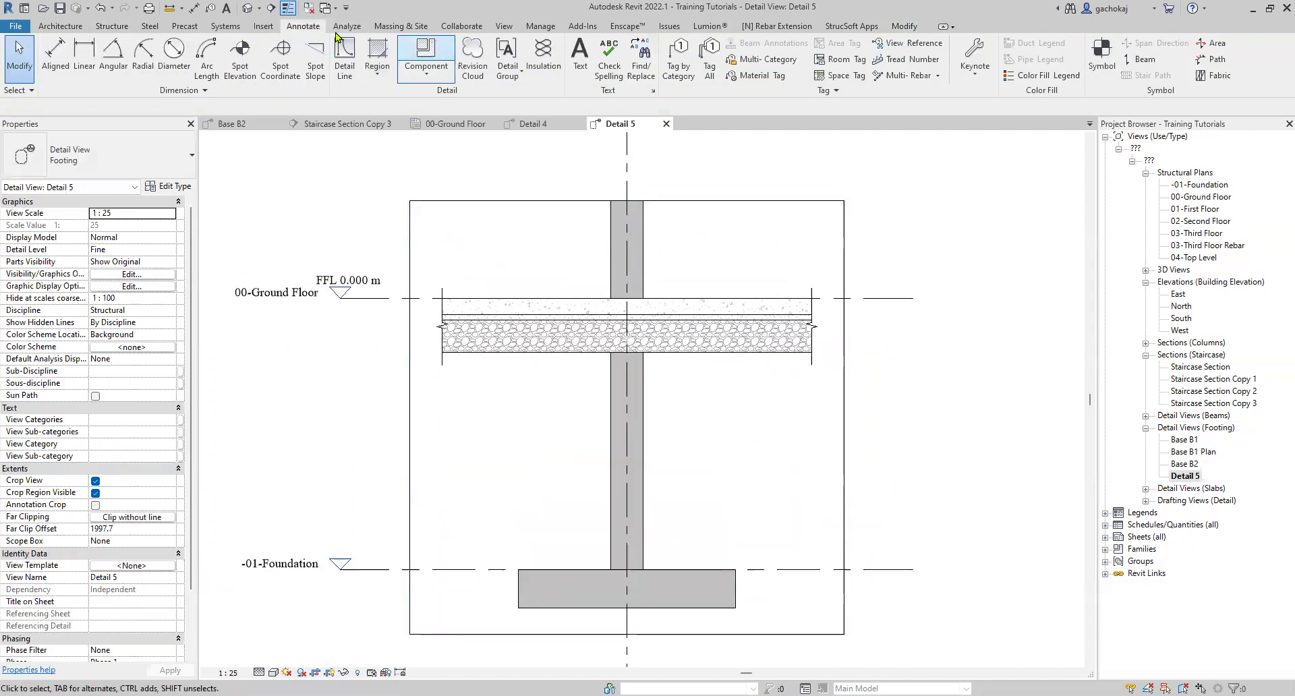
- Place a Detail_Items_Break_Line component across the column's top end on grid 2, about 780 mm above the 00-Ground Floor level
{"action": "left_click", "coordinate": [426, 54]}
{"action": "scroll", "coordinate": [682, 250], "scroll_direction": "up", "scroll_amount": 1}
{"action": "left_click", "coordinate": [606, 204]}
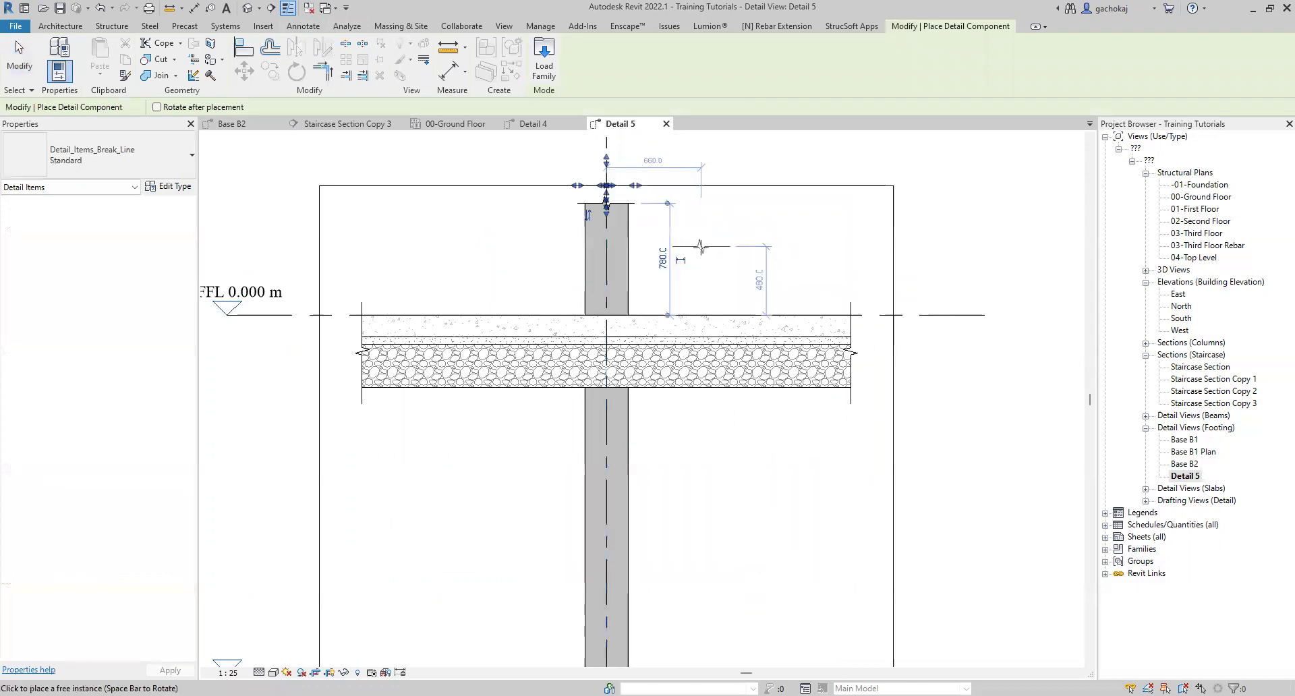
{"action": "key", "text": "Escape"}
{"action": "scroll", "coordinate": [691, 277], "scroll_direction": "down", "scroll_amount": 5}
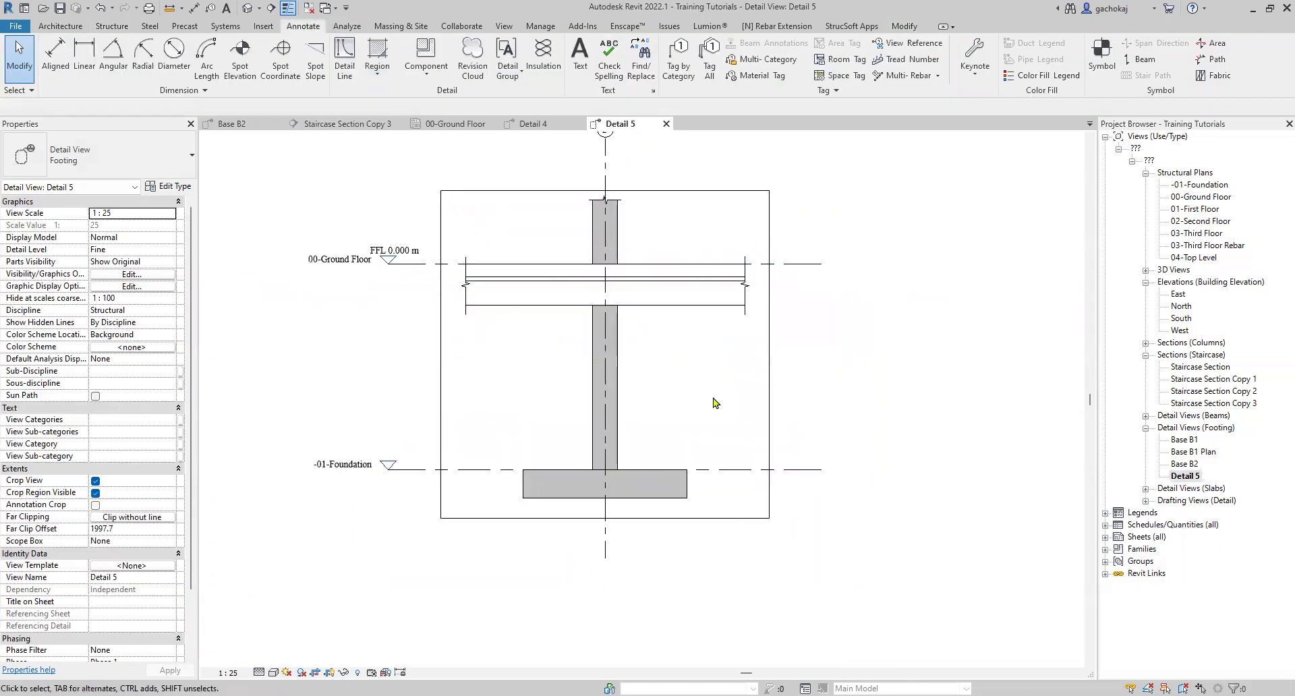
{"action": "scroll", "coordinate": [706, 364], "scroll_direction": "up", "scroll_amount": 3}
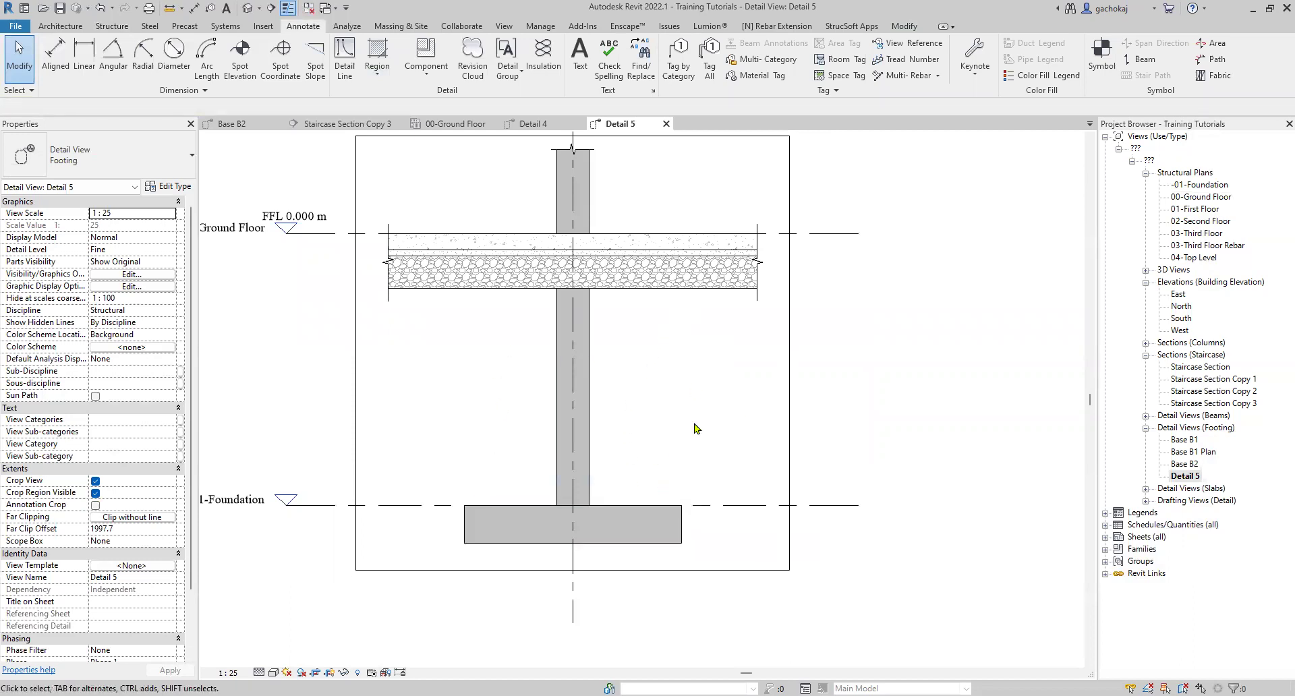
- Review the finished Base B2 detail as a reference and return to the Detail 5 view
{"action": "scroll", "coordinate": [727, 398], "scroll_direction": "down", "scroll_amount": 1}
{"action": "double_click", "coordinate": [1186, 465]}
{"action": "scroll", "coordinate": [683, 407], "scroll_direction": "up", "scroll_amount": 2}
{"action": "scroll", "coordinate": [680, 405], "scroll_direction": "down", "scroll_amount": 2}
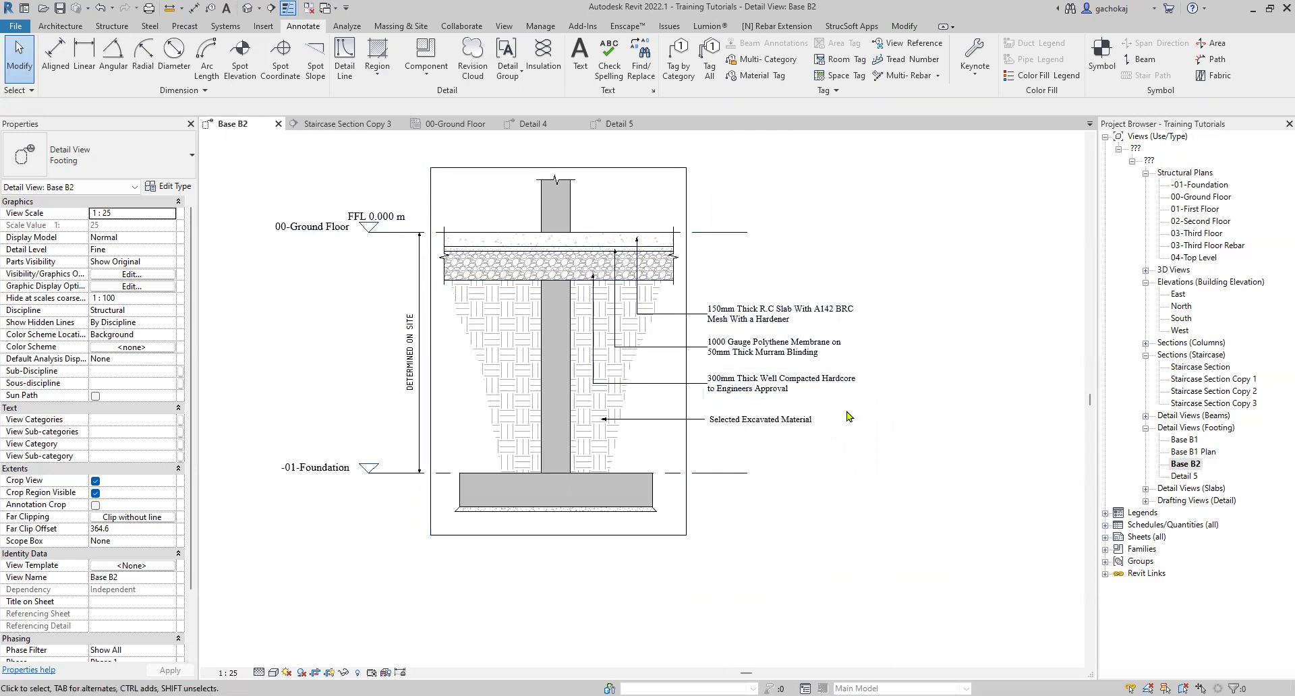
{"action": "double_click", "coordinate": [1183, 476]}
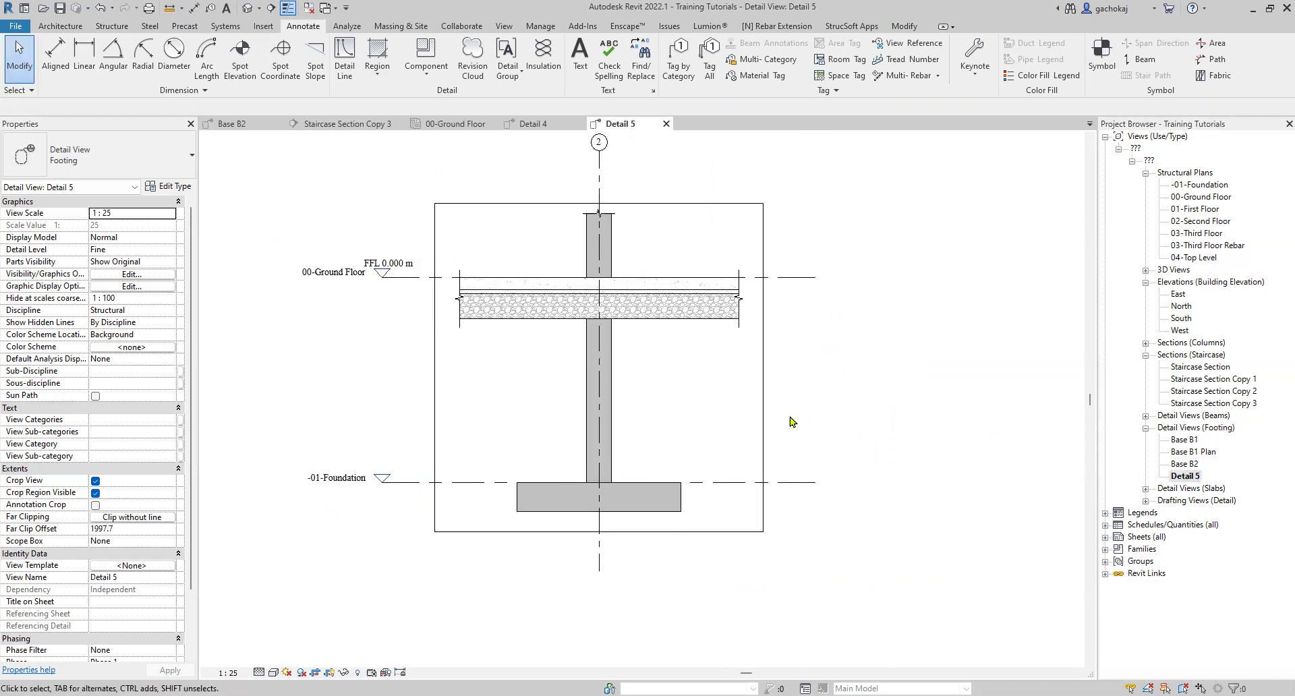
{"action": "scroll", "coordinate": [793, 421], "scroll_direction": "up", "scroll_amount": 2}
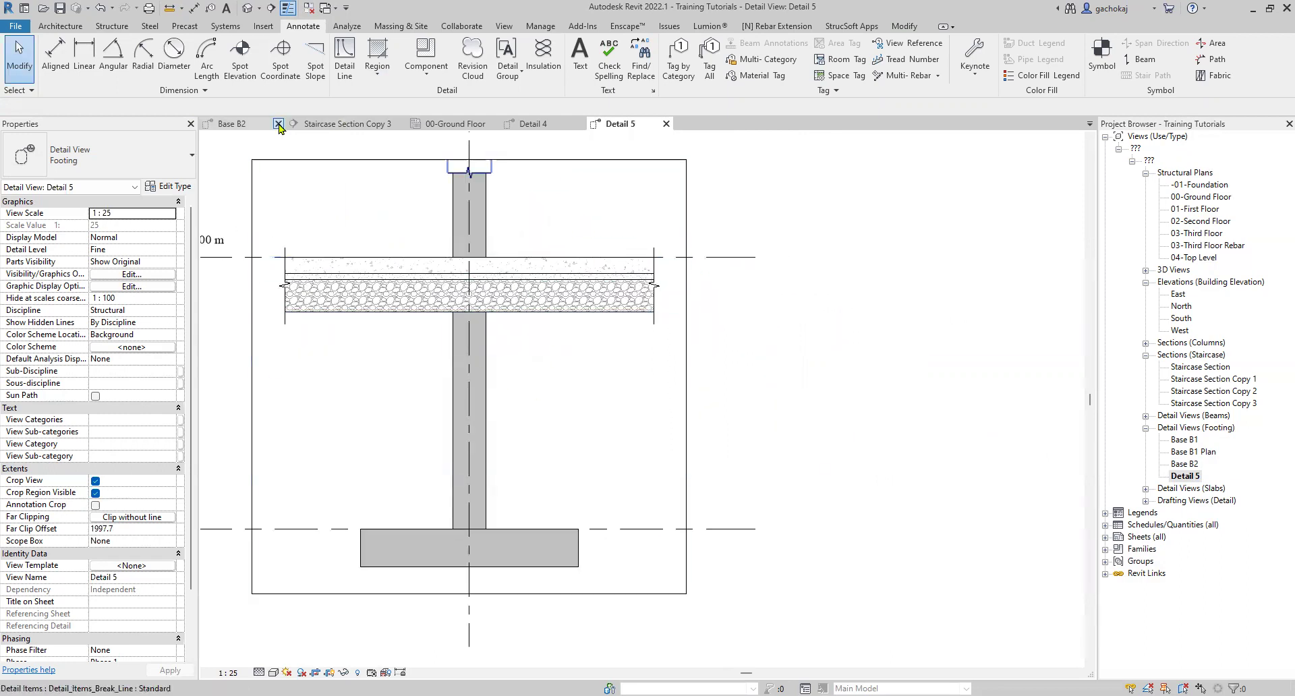
- Start a filled region with the Earth type and check its type properties
{"action": "left_click", "coordinate": [378, 75]}
{"action": "left_click", "coordinate": [394, 107]}
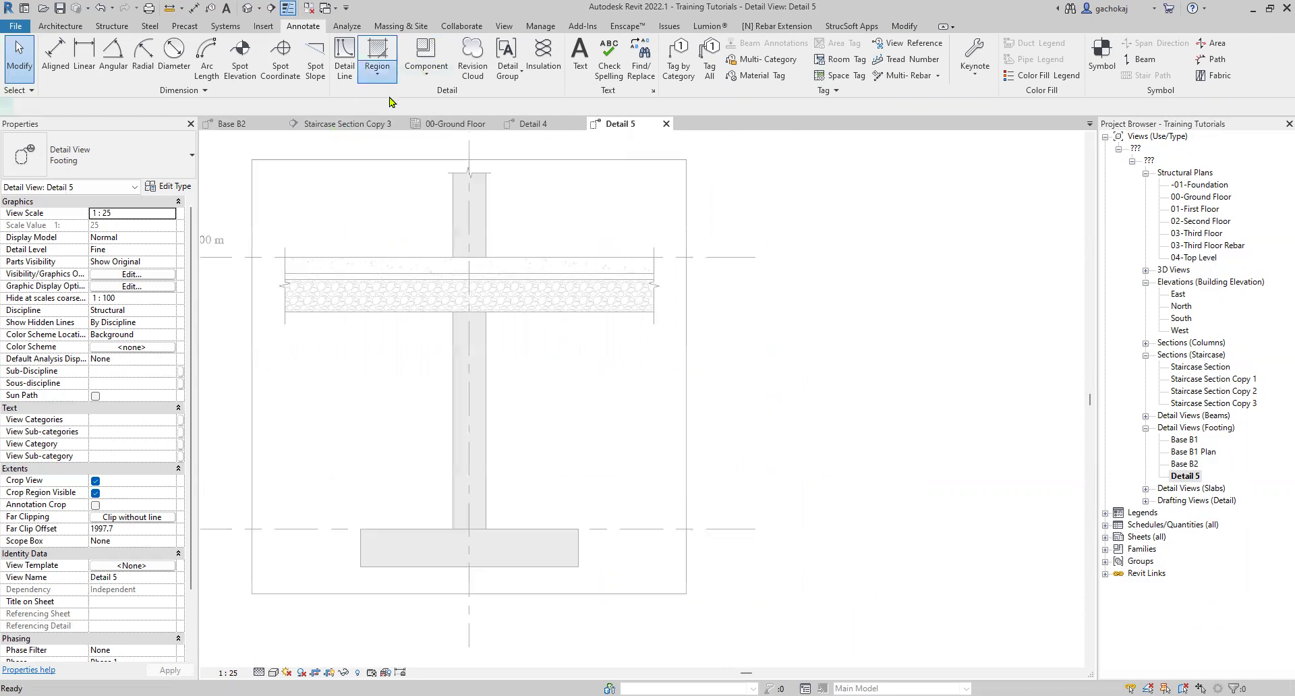
{"action": "left_click", "coordinate": [138, 156]}
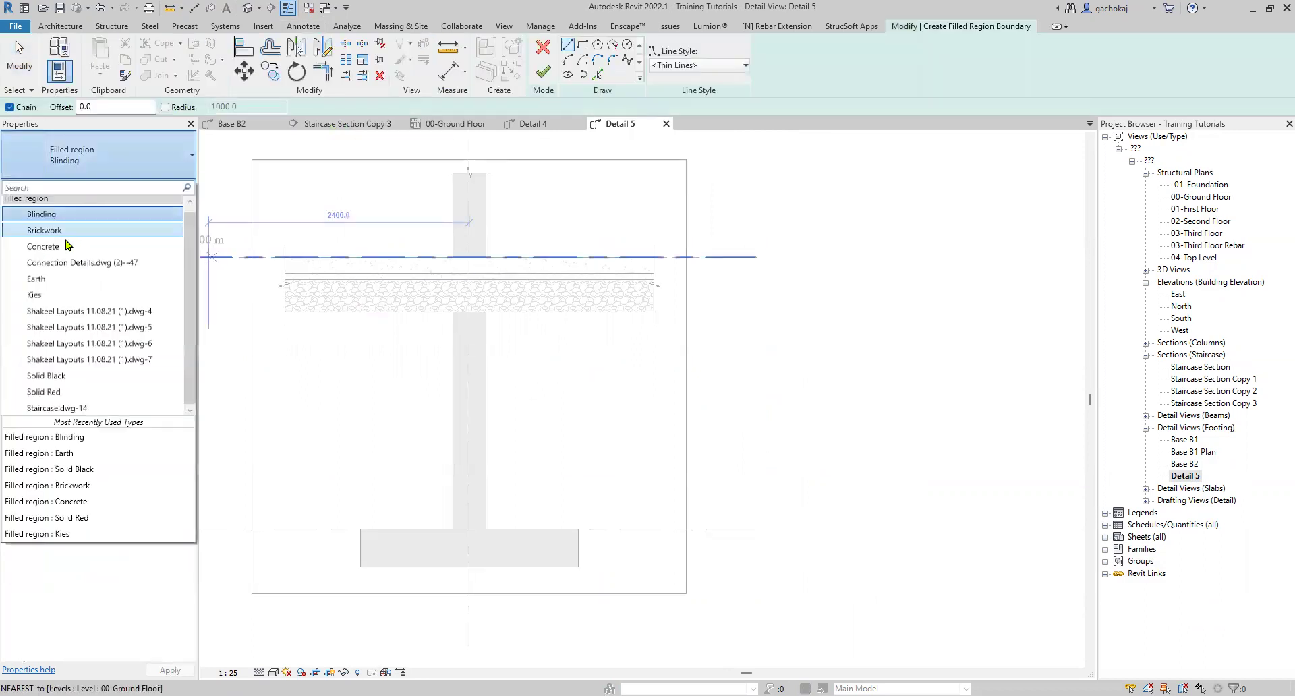
{"action": "left_click", "coordinate": [47, 280]}
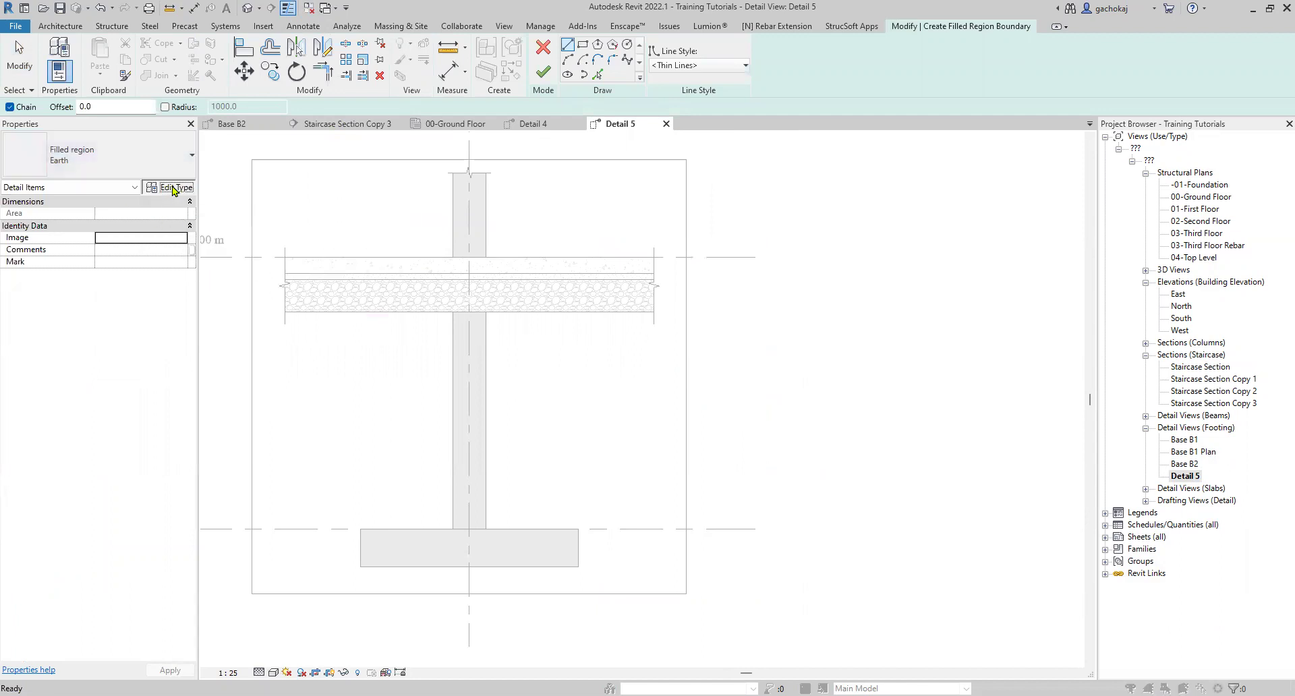
{"action": "left_click", "coordinate": [174, 189]}
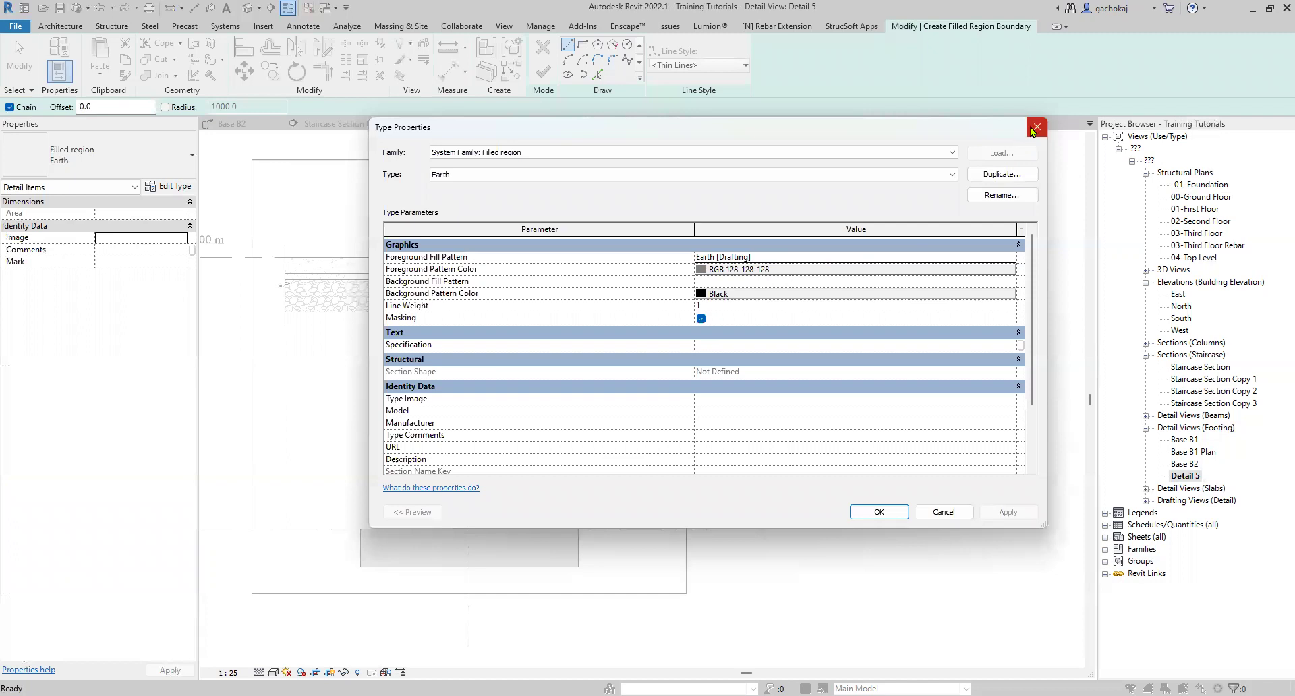
{"action": "key", "text": "Return"}
- Sketch and finish the backfill boundary right of the column, about 620 mm wide on the footing and flaring outward to the slab's underside
{"action": "scroll", "coordinate": [592, 513], "scroll_direction": "up", "scroll_amount": 2}
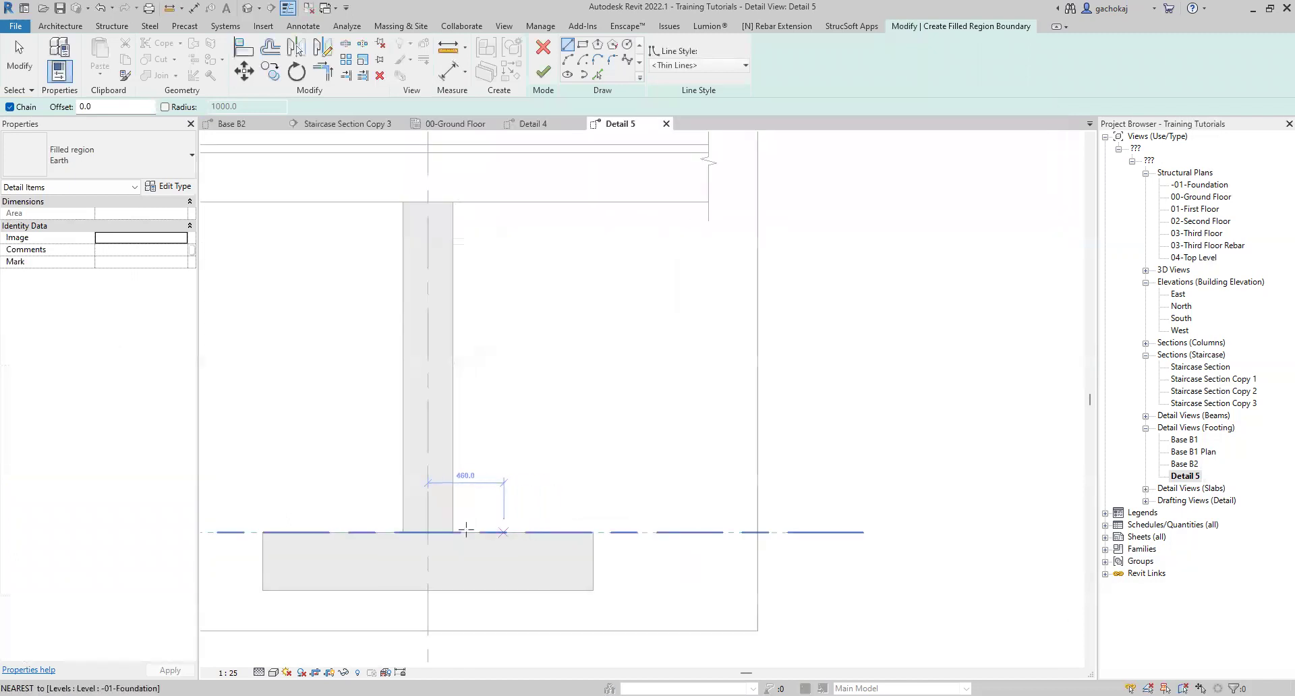
{"action": "left_click", "coordinate": [455, 532]}
{"action": "left_click", "coordinate": [555, 532]}
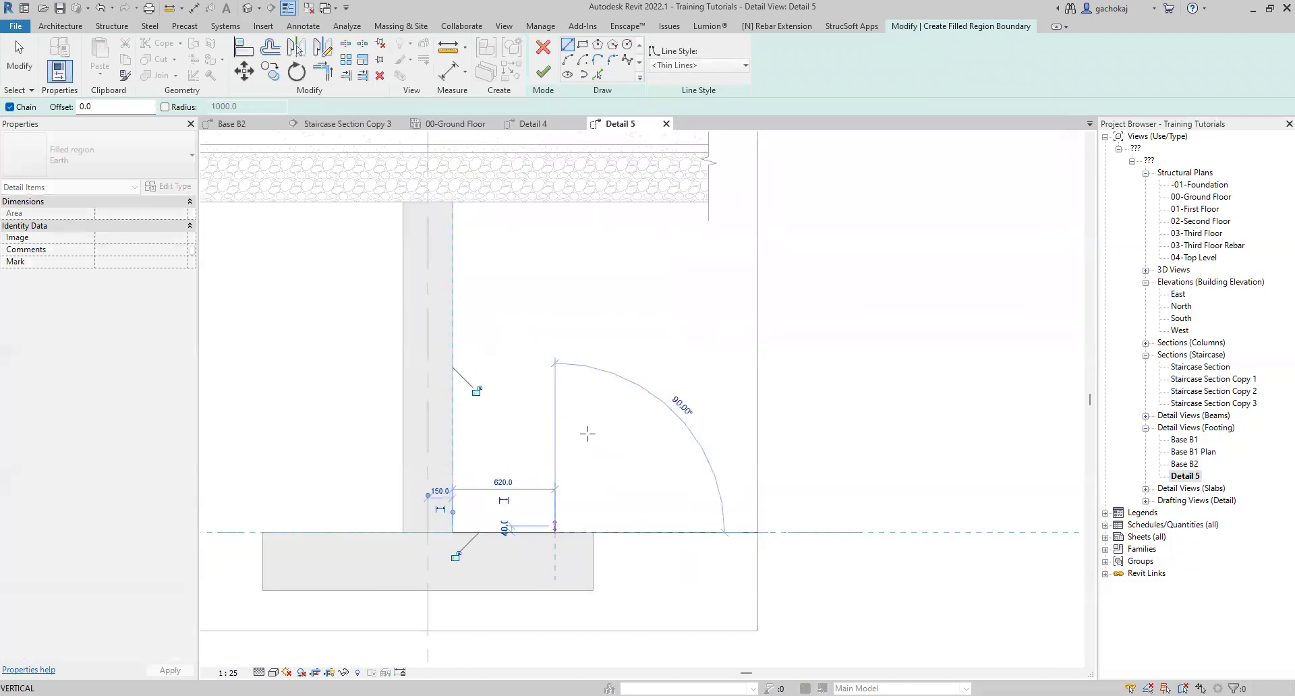
{"action": "left_click", "coordinate": [628, 309]}
{"action": "left_click", "coordinate": [644, 201]}
{"action": "left_click", "coordinate": [453, 203]}
{"action": "left_click", "coordinate": [453, 532]}
{"action": "scroll", "coordinate": [664, 388], "scroll_direction": "down", "scroll_amount": 2}
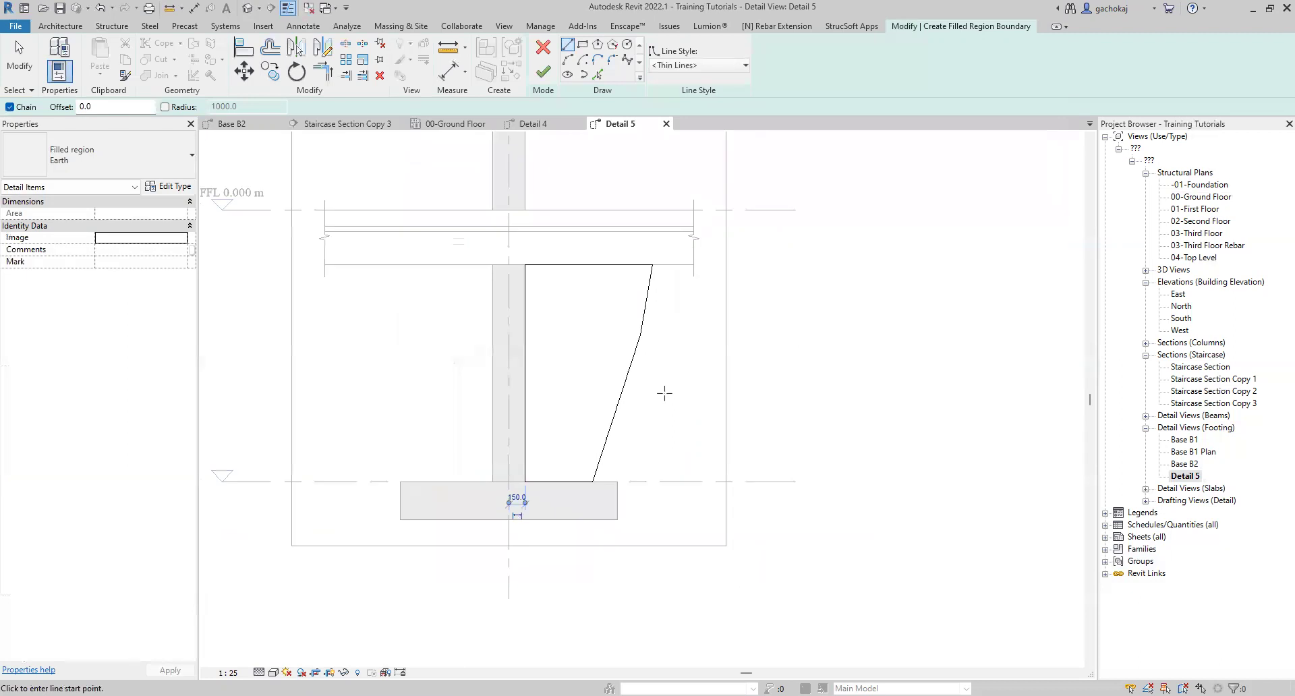
{"action": "key", "text": "Escape"}
{"action": "key", "text": "Escape"}
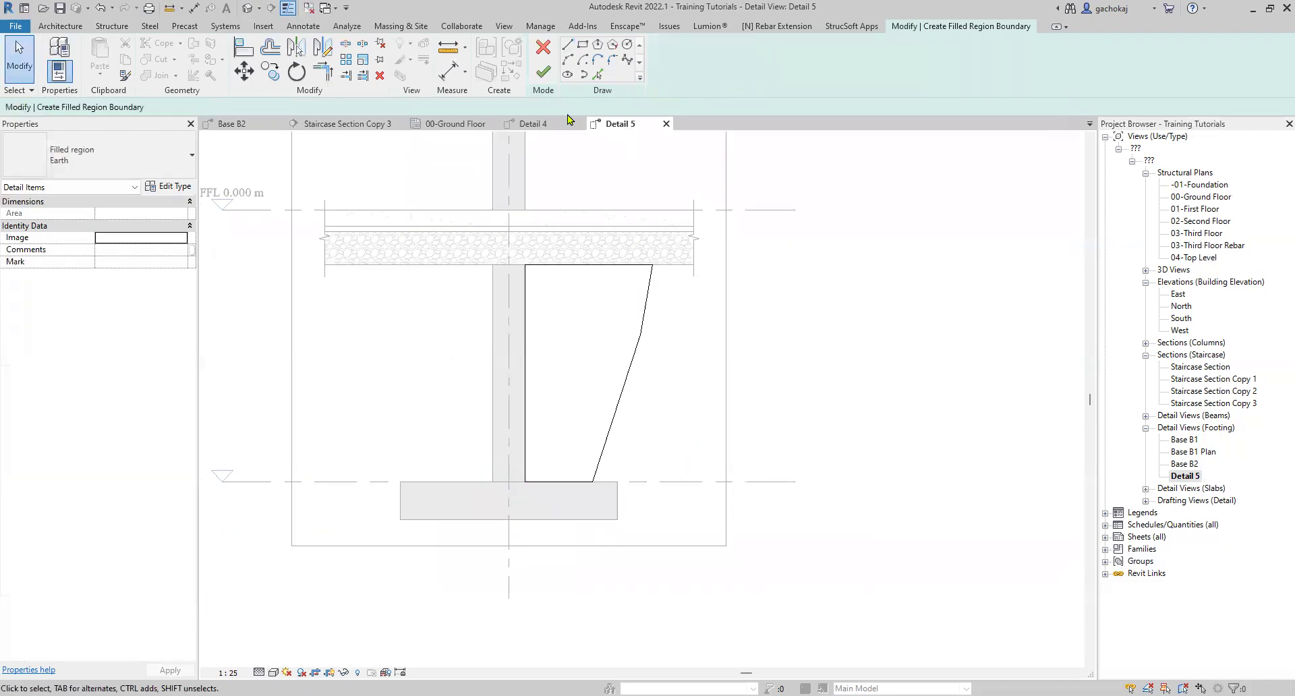
{"action": "left_click", "coordinate": [540, 80]}
{"action": "left_click", "coordinate": [771, 333]}
{"action": "scroll", "coordinate": [771, 333], "scroll_direction": "down", "scroll_amount": 1}
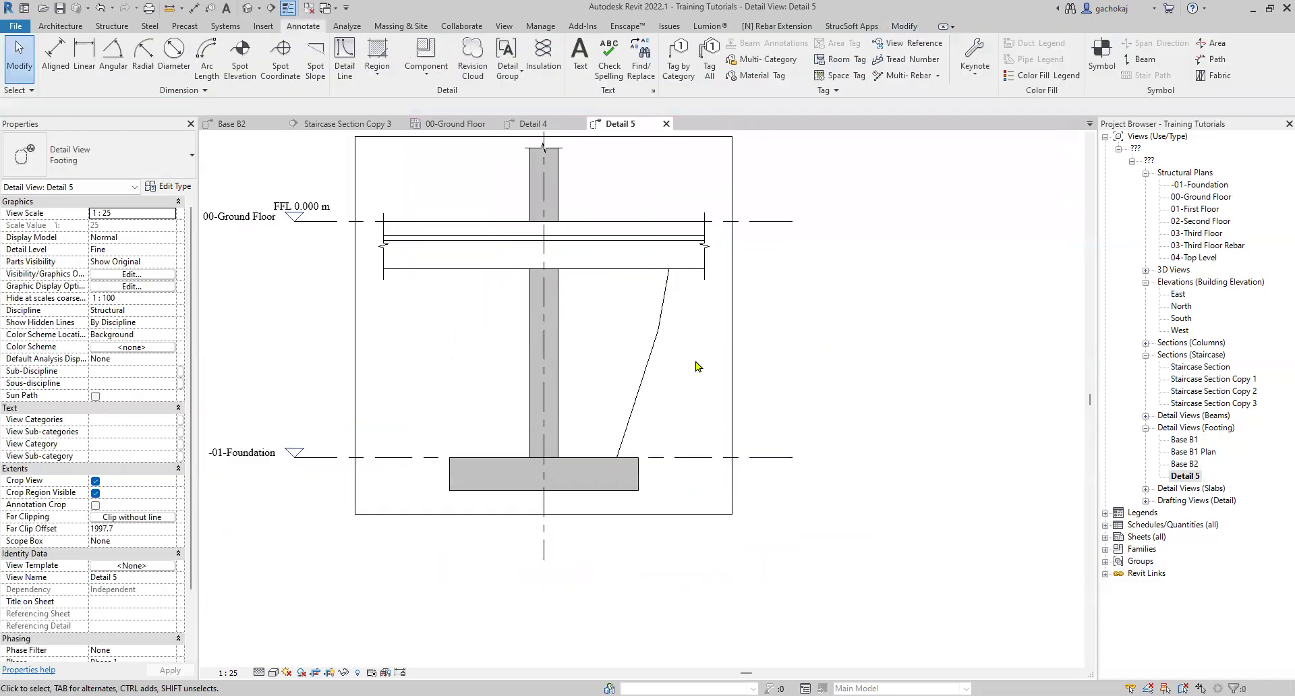
- Mirror the Earth filled region about grid 2 to the other side of the column
{"action": "left_click", "coordinate": [684, 319]}
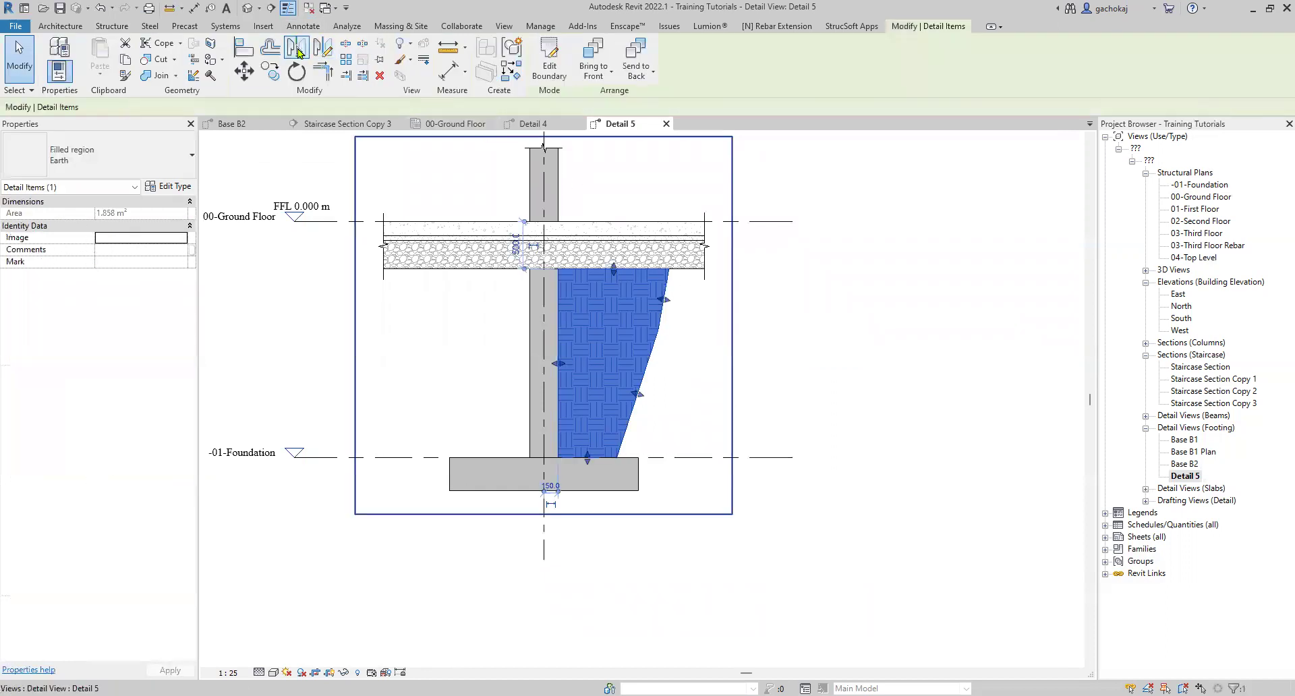
{"action": "left_click", "coordinate": [299, 52]}
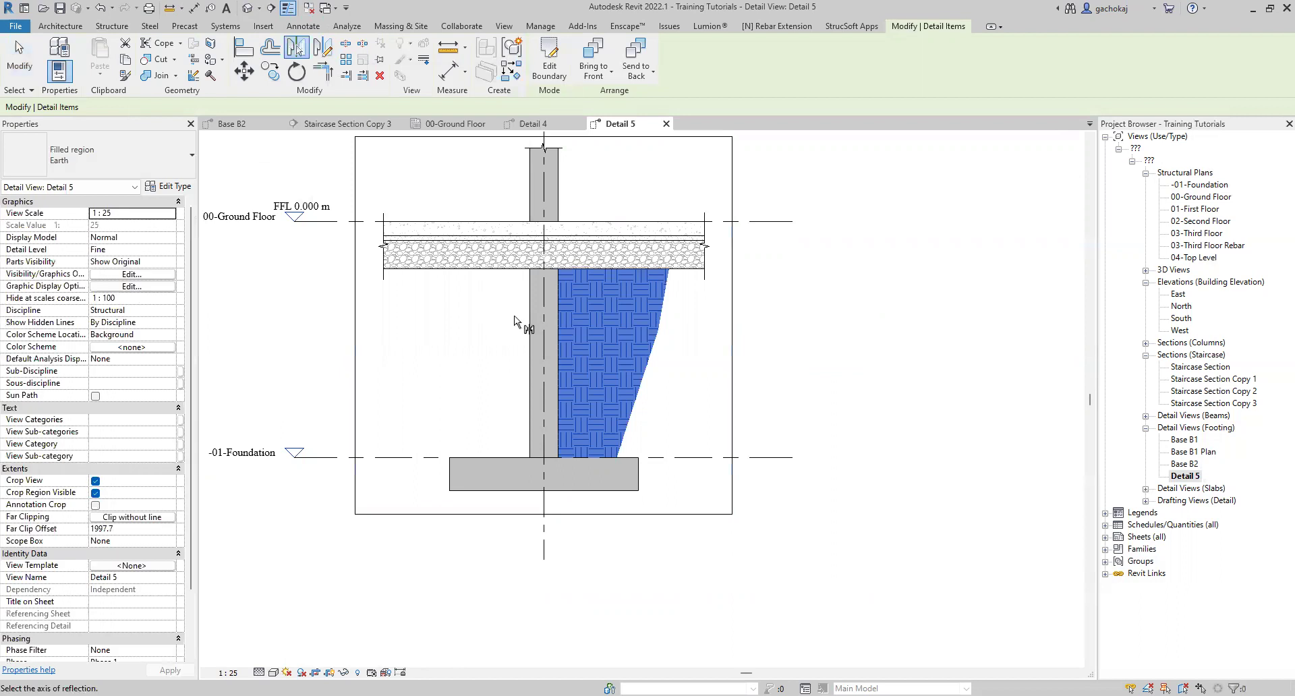
{"action": "left_click", "coordinate": [545, 354]}
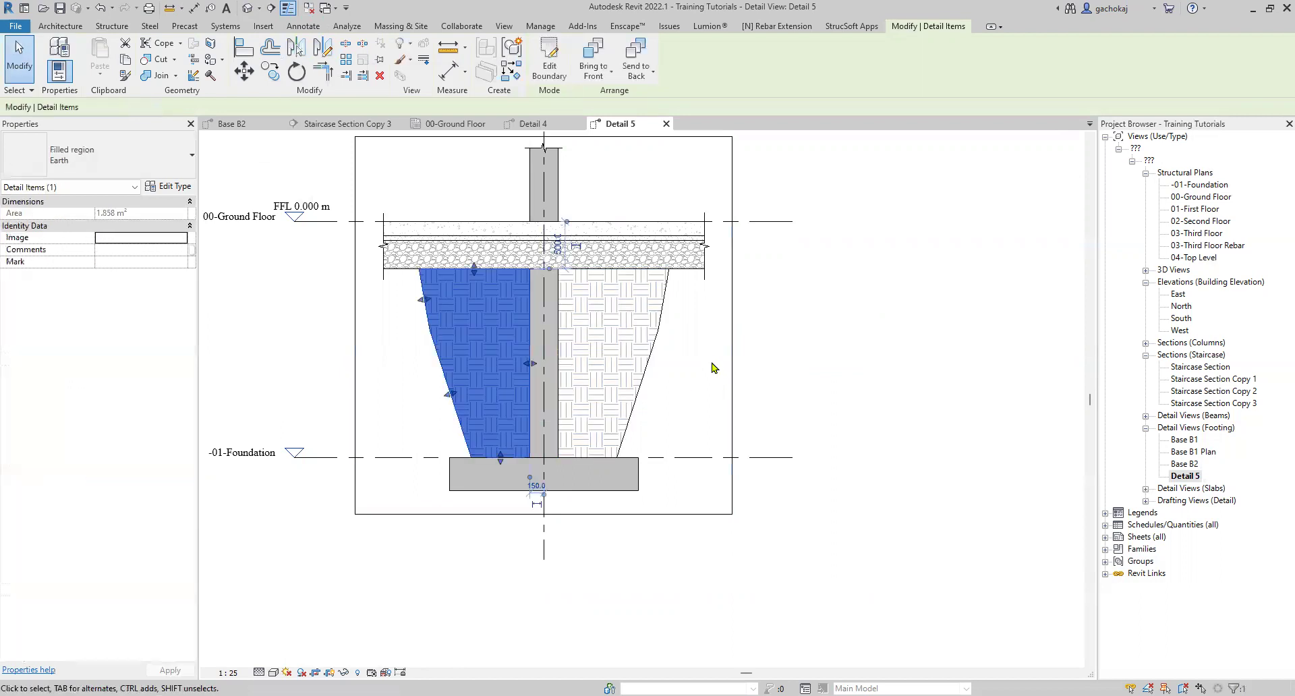
{"action": "left_click", "coordinate": [719, 369]}
- Edit the right-hand Earth region's boundary and set its two sloping outer edges to the <Invisible lines> style
{"action": "scroll", "coordinate": [723, 370], "scroll_direction": "down", "scroll_amount": 1}
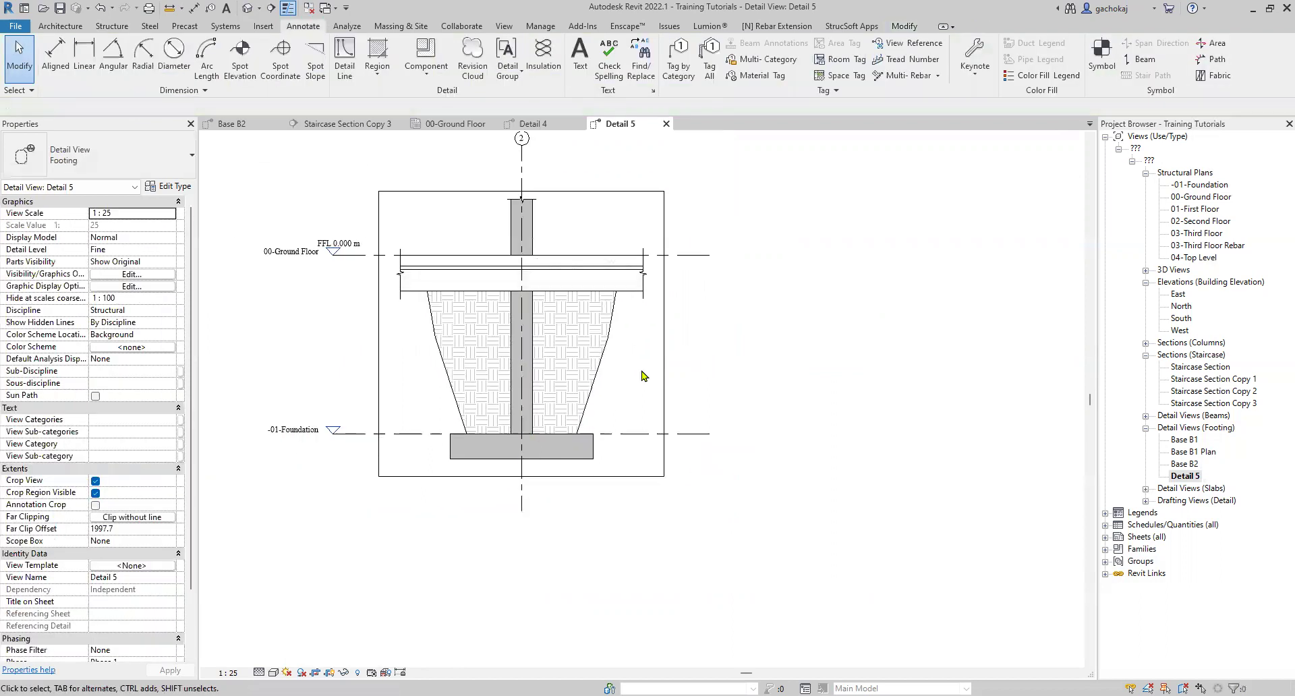
{"action": "scroll", "coordinate": [629, 356], "scroll_direction": "up", "scroll_amount": 1}
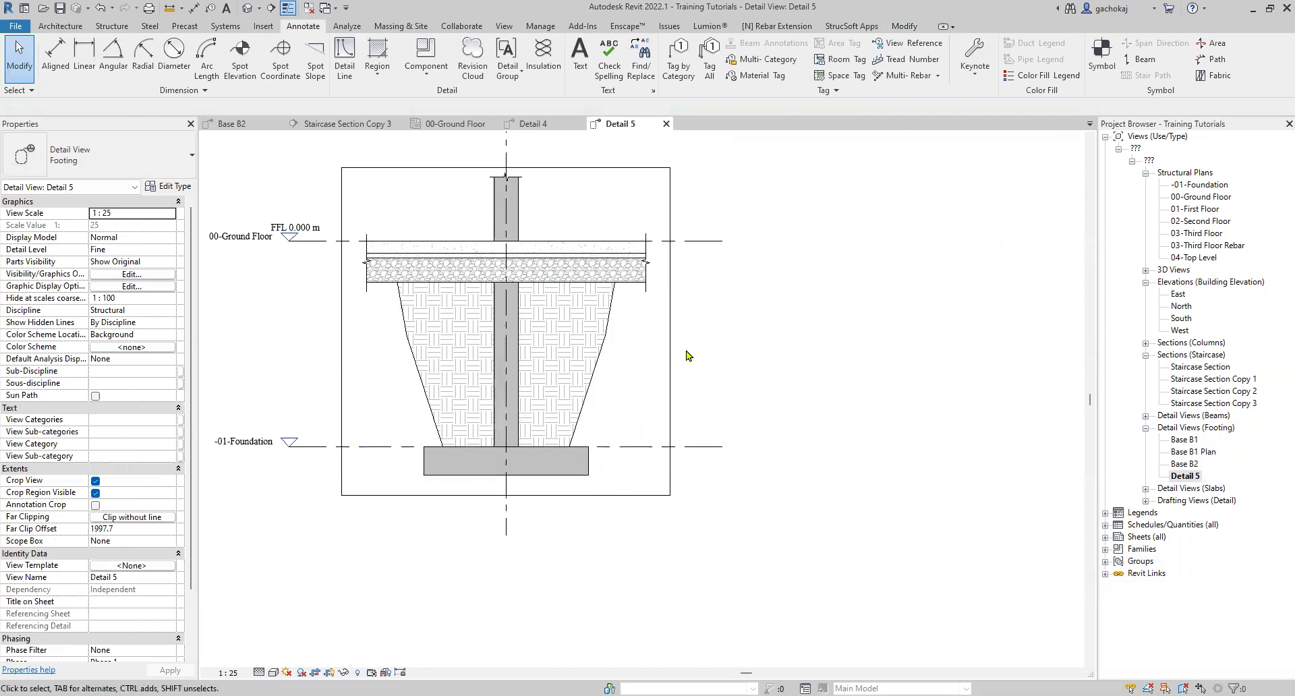
{"action": "scroll", "coordinate": [540, 293], "scroll_direction": "up", "scroll_amount": 1}
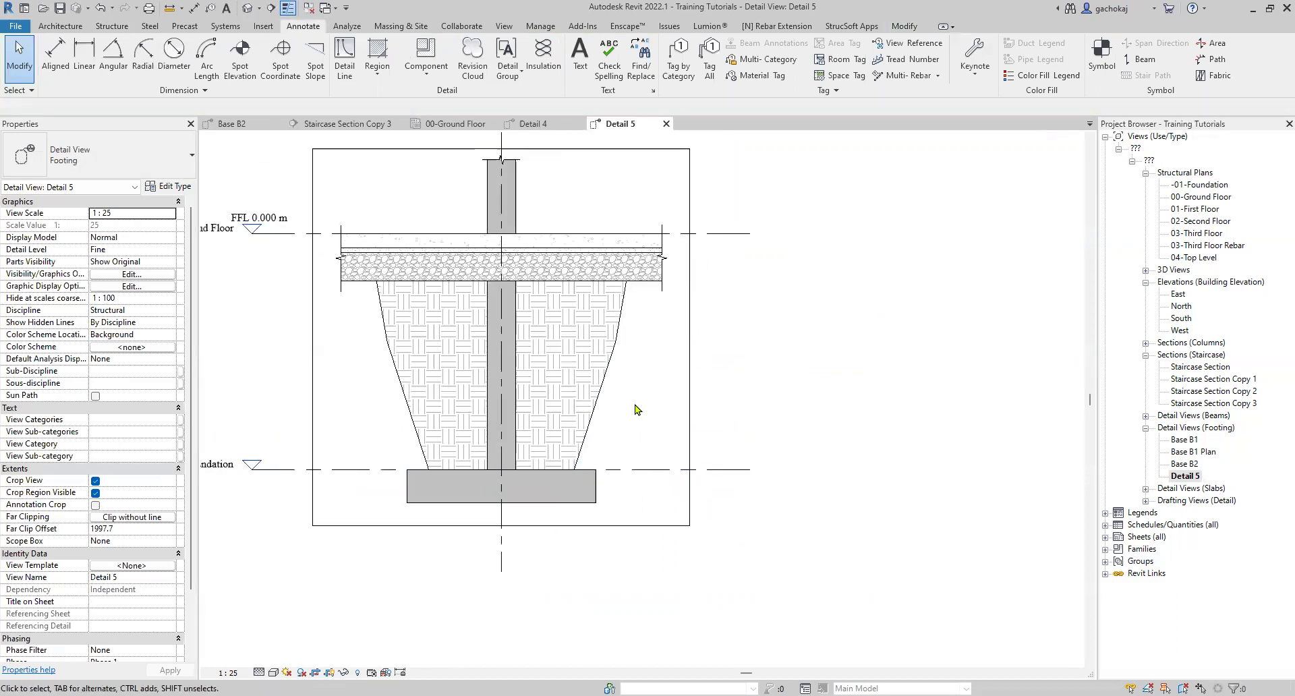
{"action": "scroll", "coordinate": [636, 409], "scroll_direction": "up", "scroll_amount": 1}
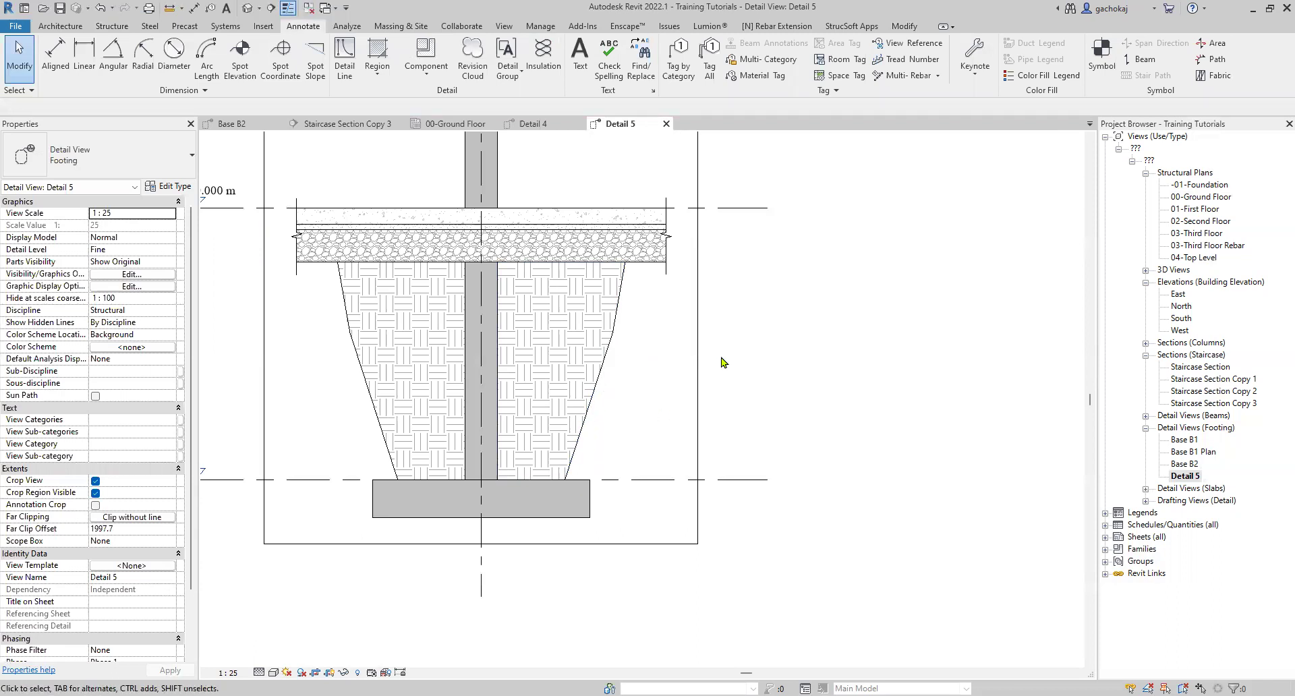
{"action": "scroll", "coordinate": [610, 412], "scroll_direction": "up", "scroll_amount": 1}
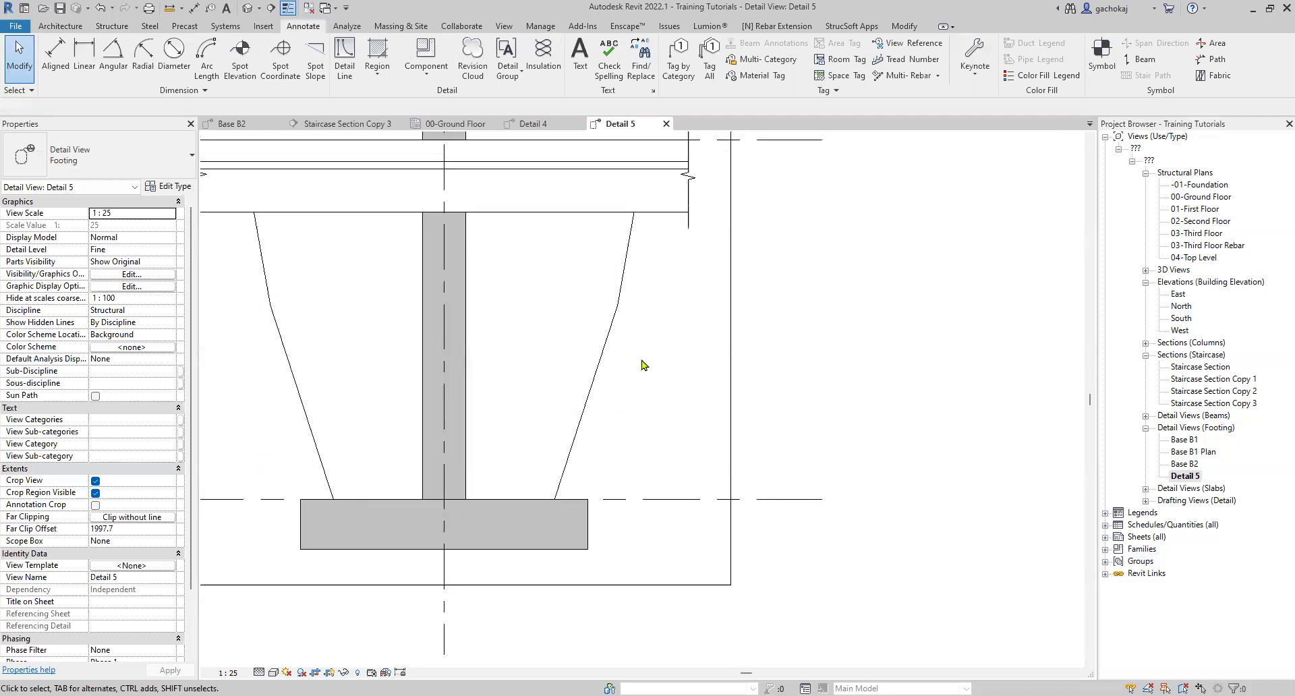
{"action": "left_click", "coordinate": [594, 384]}
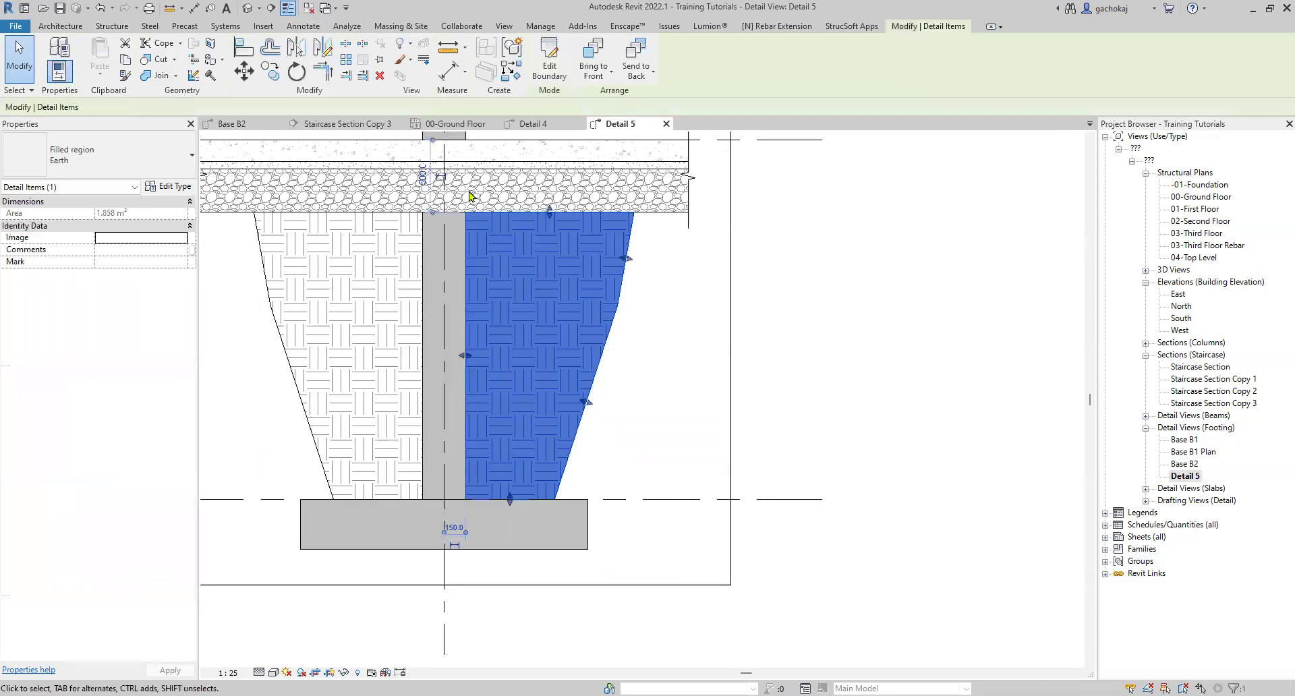
{"action": "left_click", "coordinate": [549, 65]}
{"action": "scroll", "coordinate": [647, 274], "scroll_direction": "up", "scroll_amount": 1}
{"action": "scroll", "coordinate": [648, 274], "scroll_direction": "down", "scroll_amount": 1}
{"action": "left_click", "coordinate": [585, 406]}
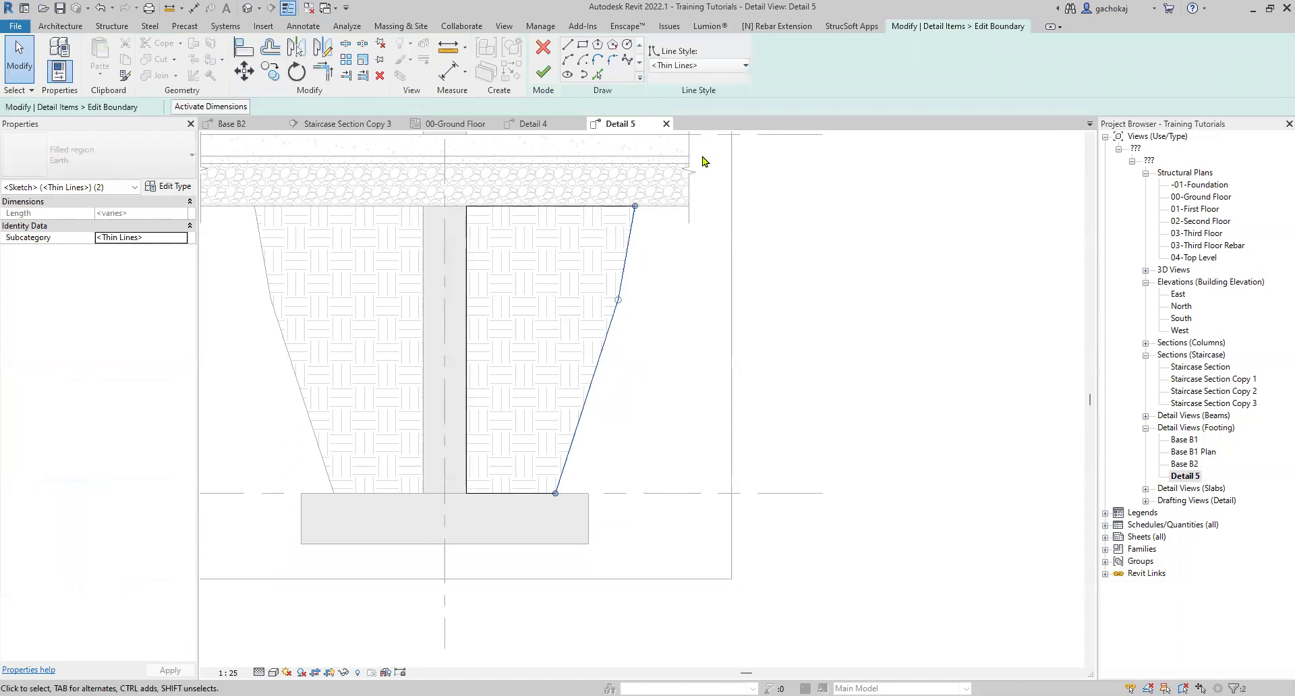
{"action": "left_click", "coordinate": [704, 68]}
{"action": "scroll", "coordinate": [695, 91], "scroll_direction": "up", "scroll_amount": 3}
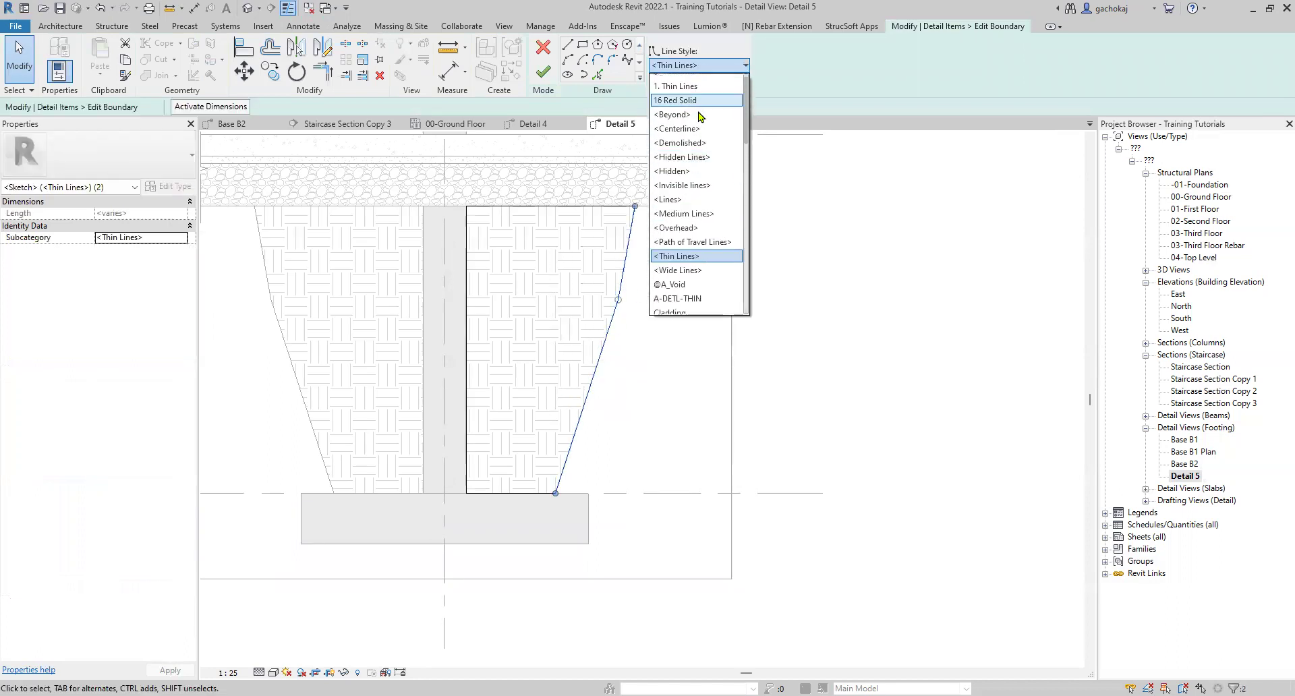
{"action": "left_click", "coordinate": [687, 186]}
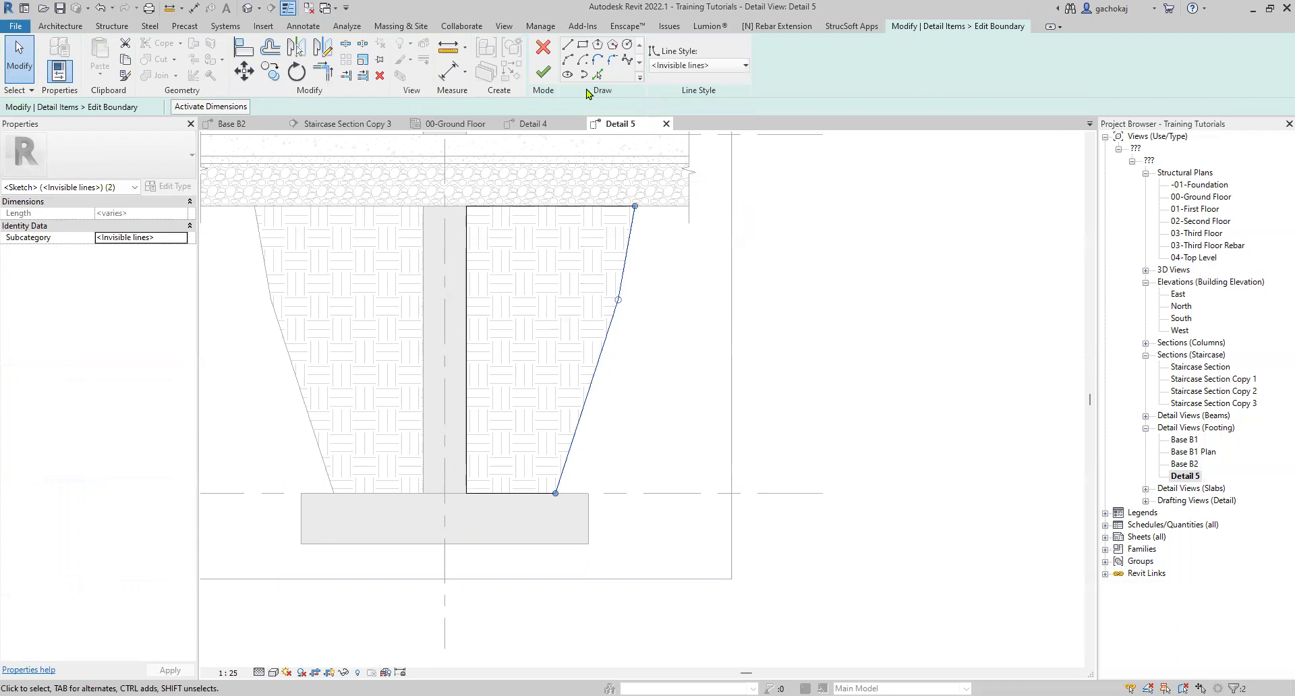
{"action": "left_click", "coordinate": [543, 72]}
{"action": "left_click", "coordinate": [784, 339]}
- Delete the left-hand Earth region and replace it with a mirror of the borderless right-hand region about grid 2
{"action": "scroll", "coordinate": [785, 339], "scroll_direction": "down", "scroll_amount": 1}
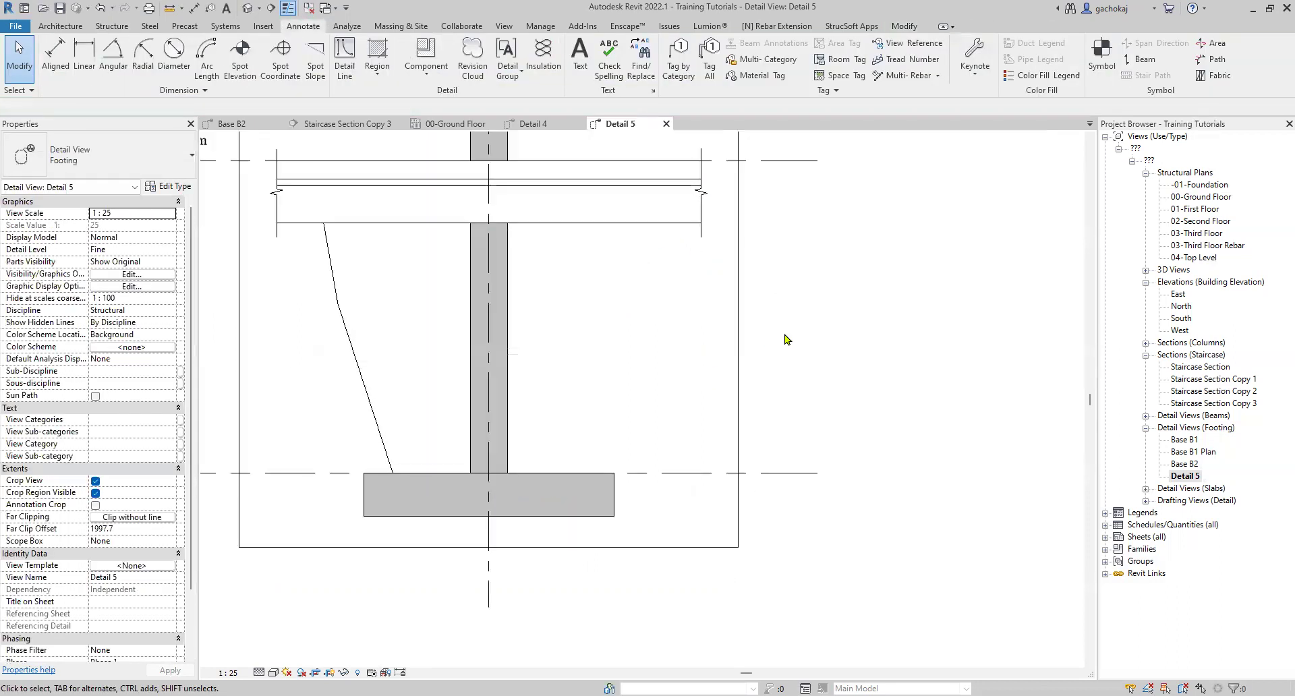
{"action": "scroll", "coordinate": [785, 340], "scroll_direction": "down", "scroll_amount": 1}
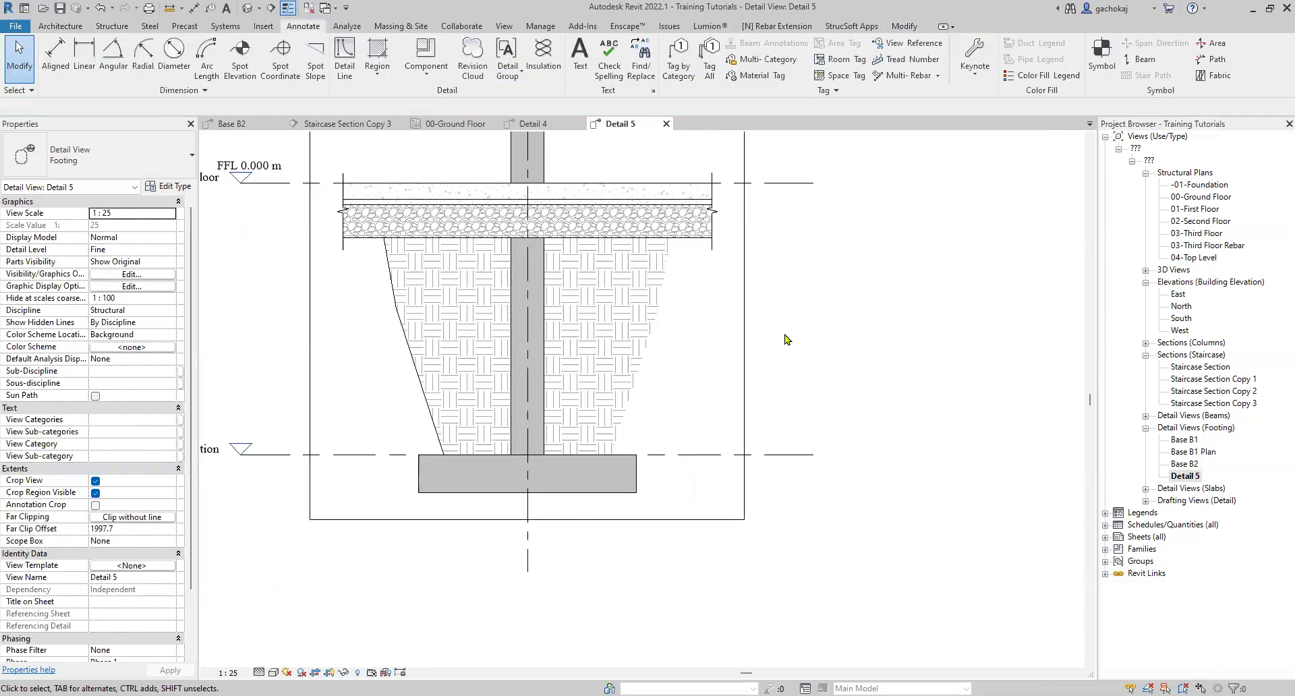
{"action": "left_click", "coordinate": [429, 385]}
{"action": "left_click", "coordinate": [602, 427]}
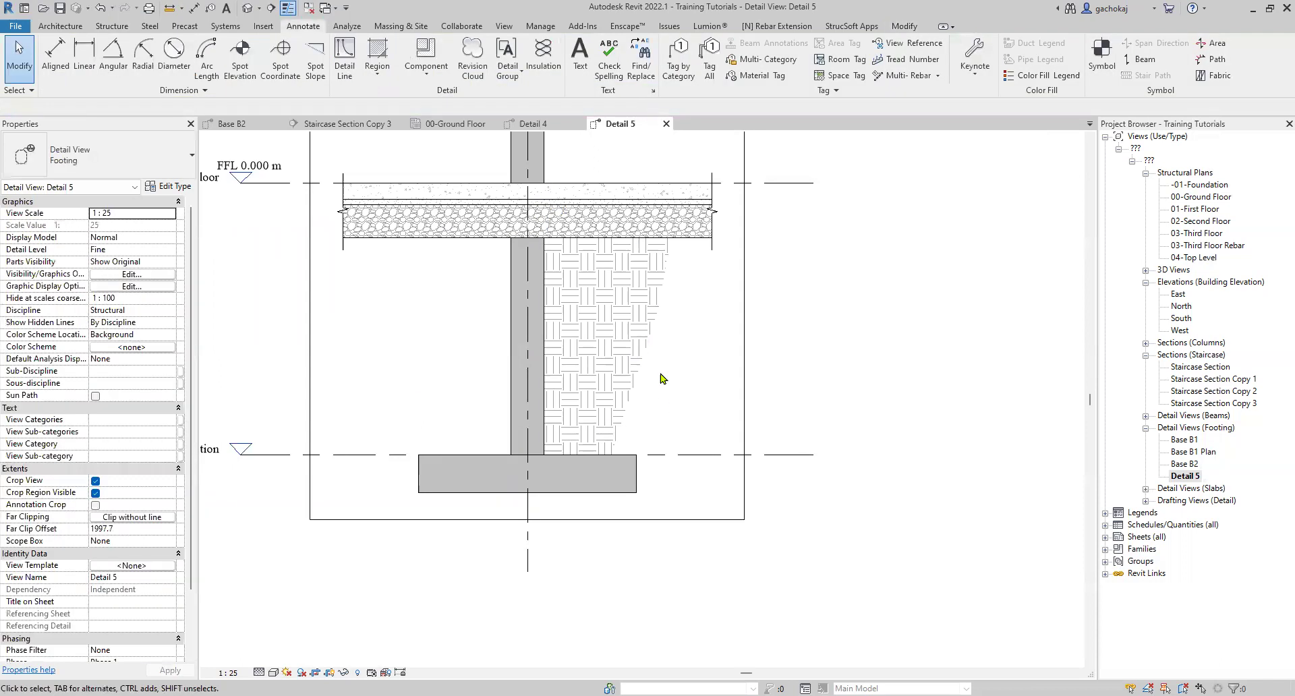
{"action": "left_click", "coordinate": [658, 304]}
{"action": "left_click", "coordinate": [296, 47]}
{"action": "left_click", "coordinate": [528, 314]}
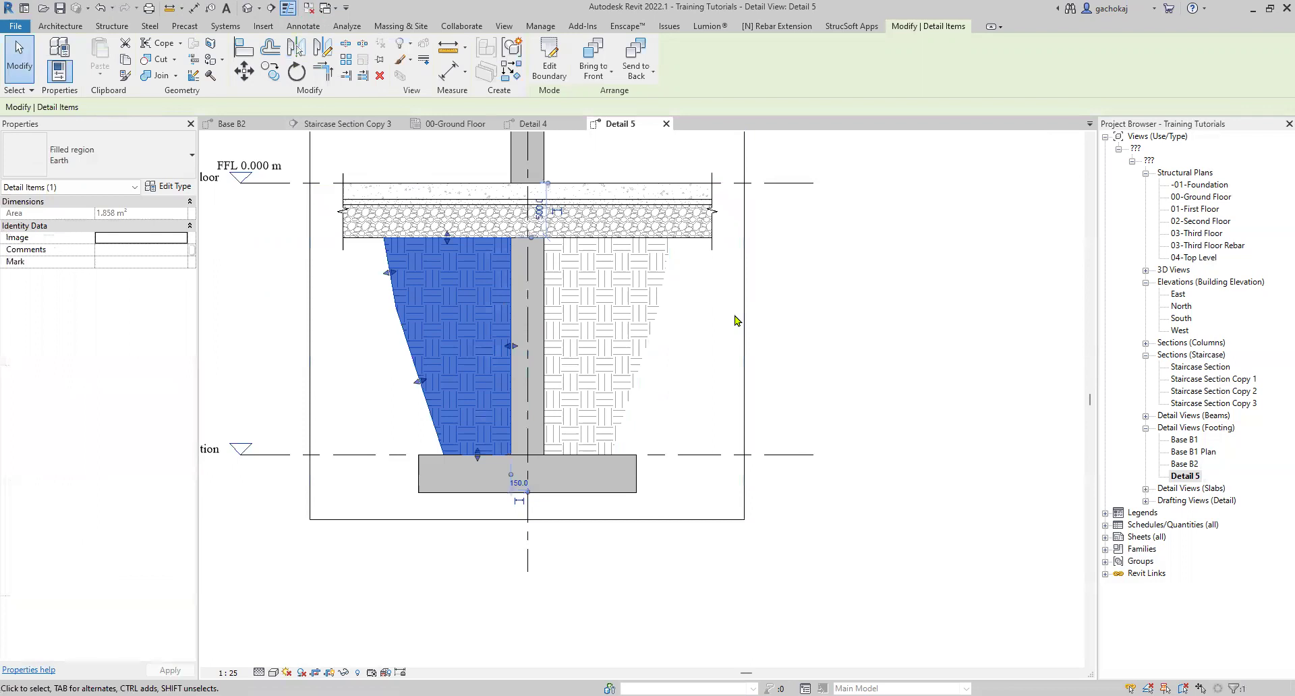
{"action": "left_click", "coordinate": [685, 364]}
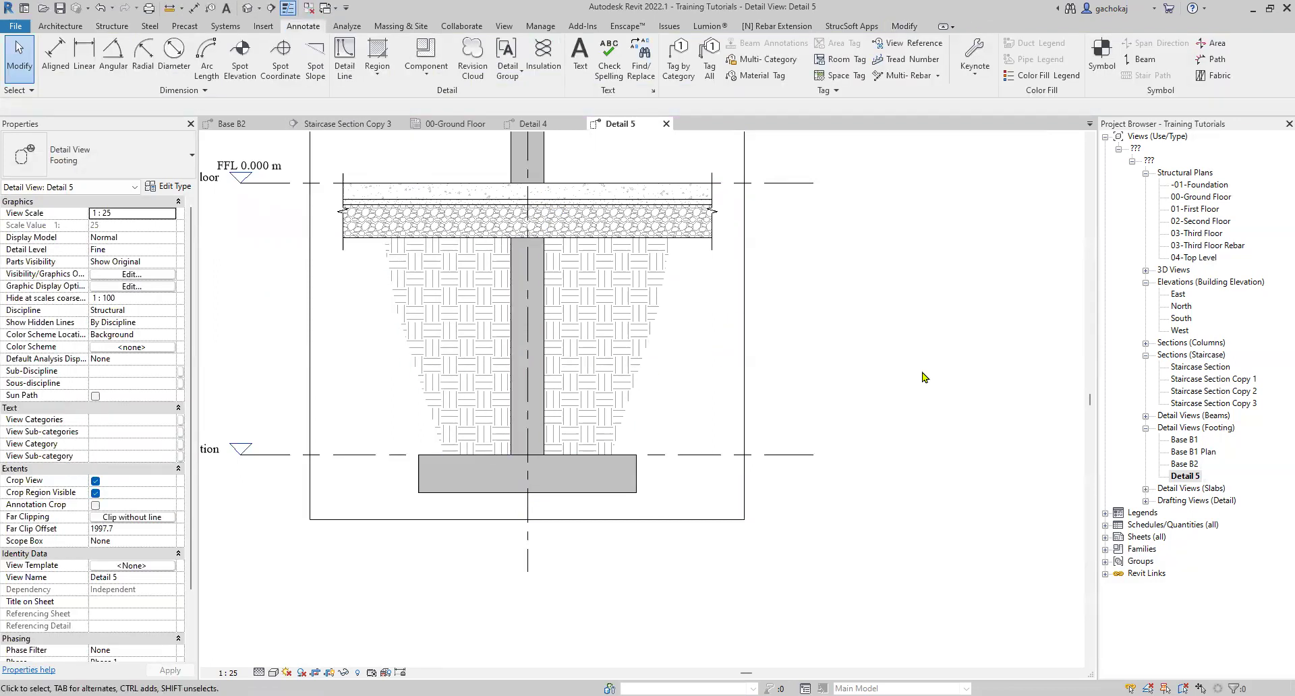
- Tag the R.C. slab layer's material, with the leader bent down and the tag placed outside the crop region beside the backfill
{"action": "scroll", "coordinate": [593, 354], "scroll_direction": "down", "scroll_amount": 2}
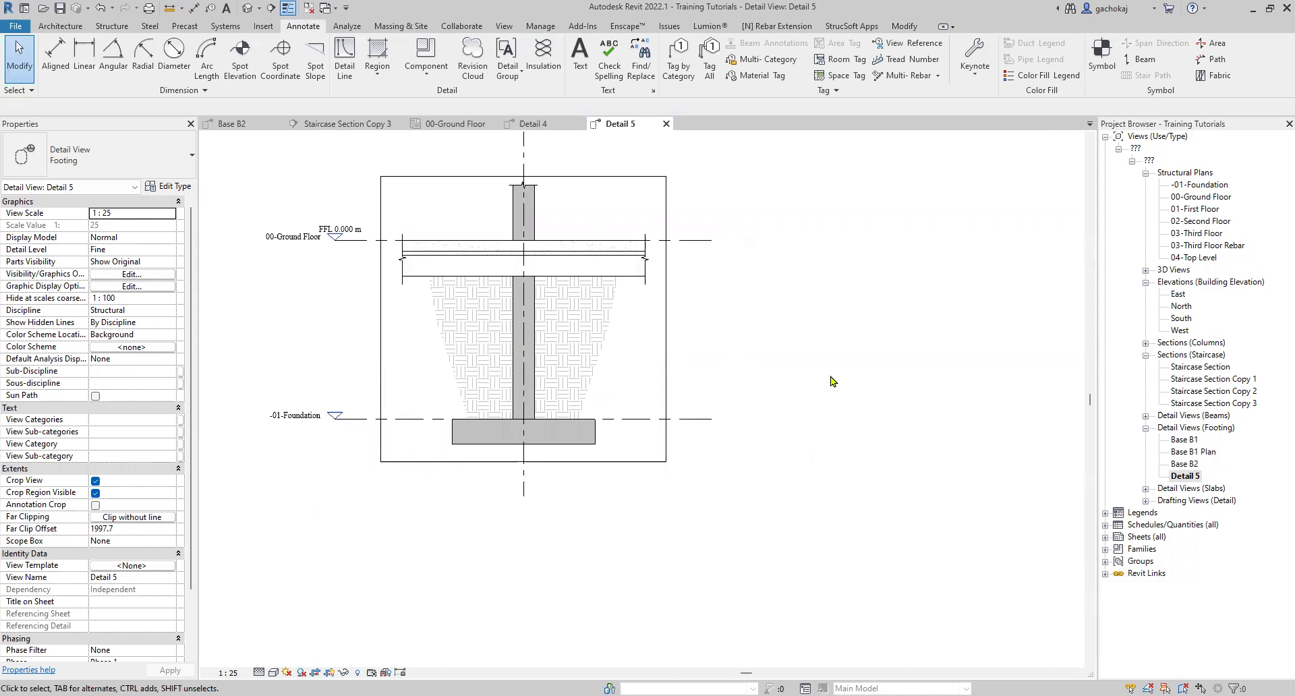
{"action": "scroll", "coordinate": [616, 275], "scroll_direction": "up", "scroll_amount": 3}
{"action": "scroll", "coordinate": [595, 283], "scroll_direction": "down", "scroll_amount": 3}
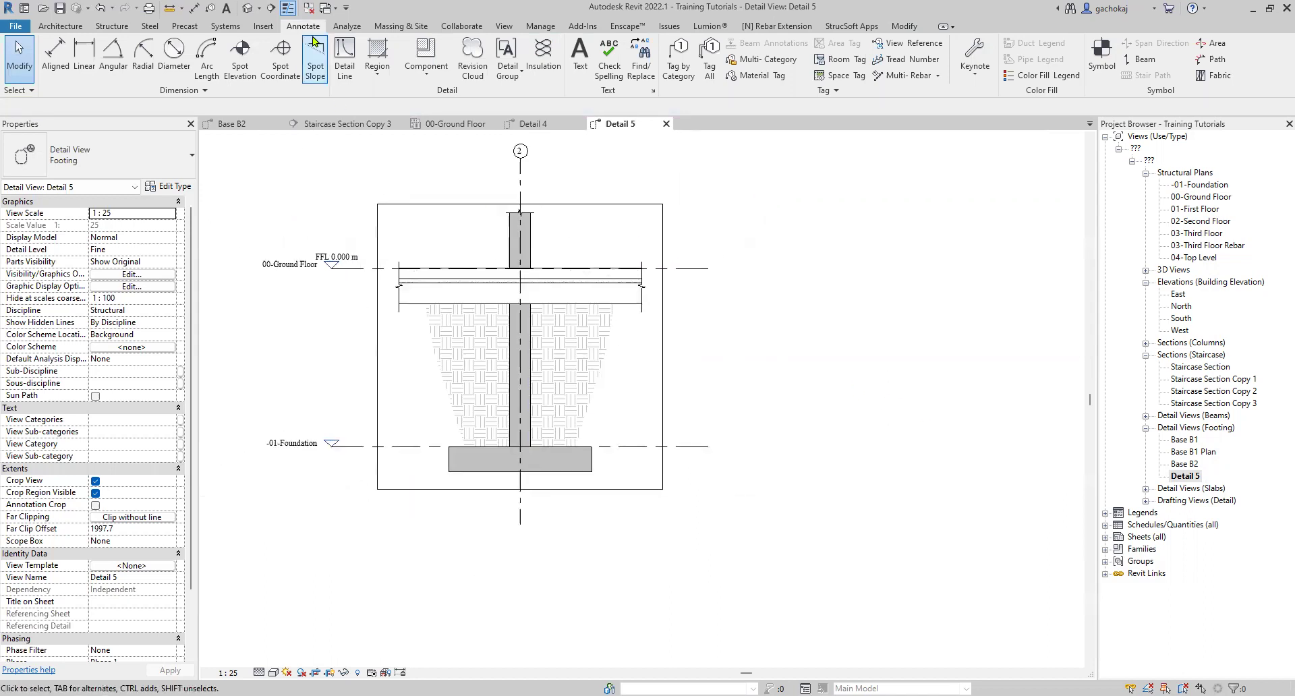
{"action": "left_click", "coordinate": [755, 76]}
{"action": "scroll", "coordinate": [637, 277], "scroll_direction": "up", "scroll_amount": 4}
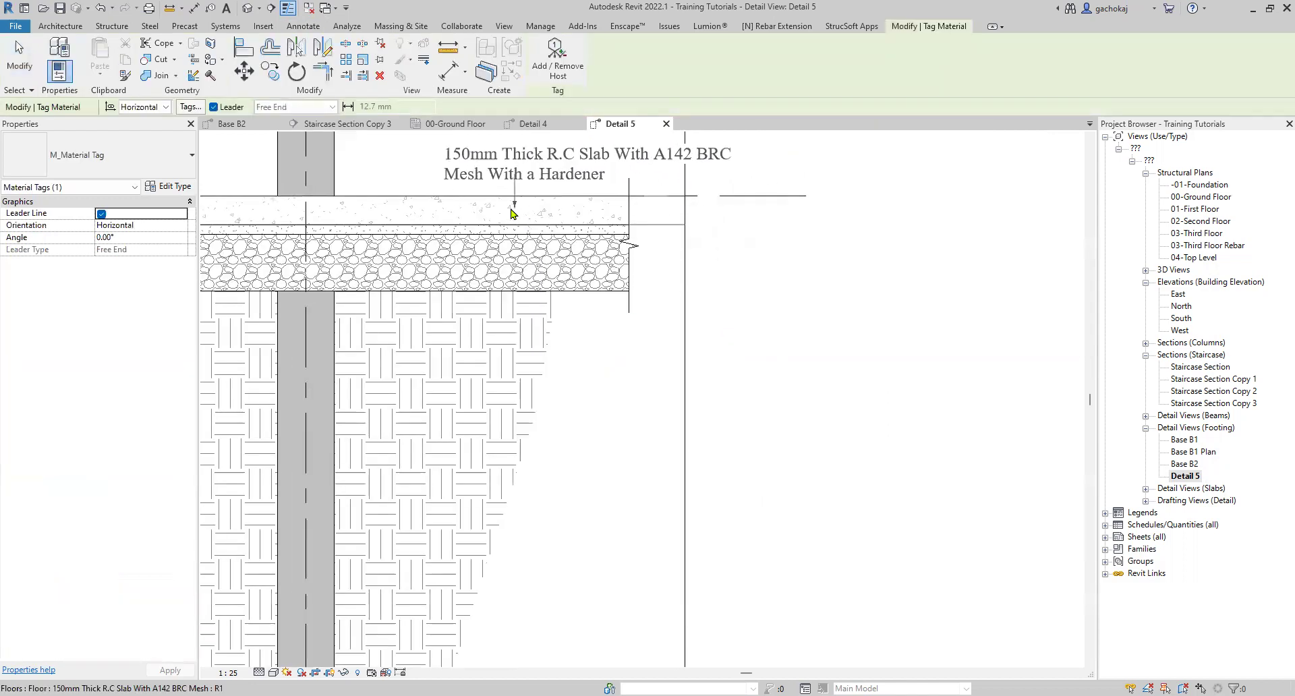
{"action": "left_click", "coordinate": [508, 213]}
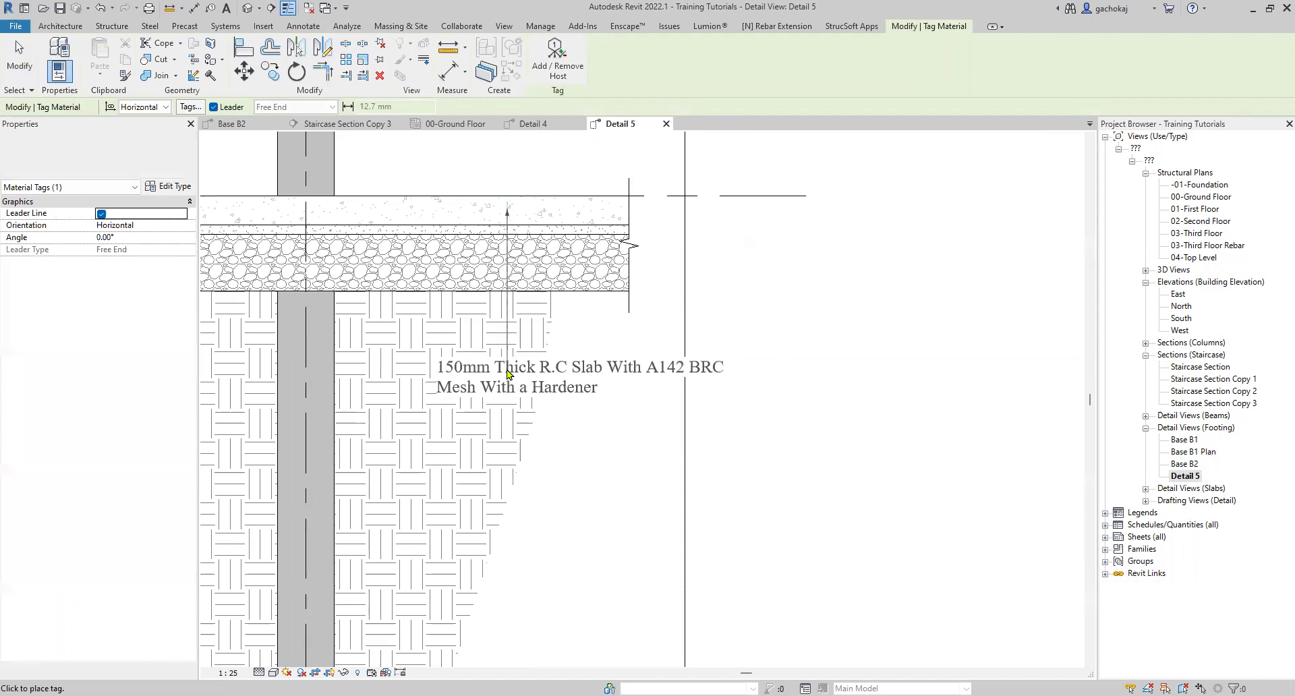
{"action": "left_click", "coordinate": [745, 374]}
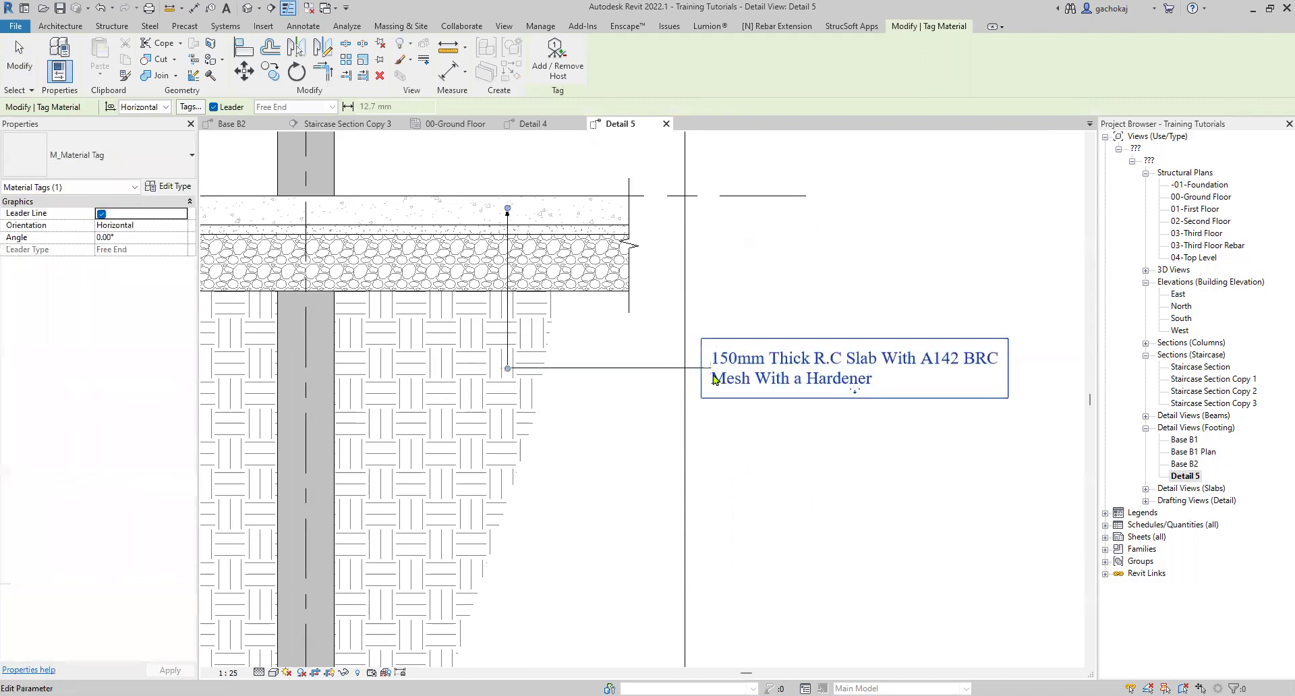
- Tag the thin polythene and murram blinding layer, aligning its tag beneath the R.C. slab tag
{"action": "scroll", "coordinate": [670, 292], "scroll_direction": "down", "scroll_amount": 4}
{"action": "scroll", "coordinate": [493, 236], "scroll_direction": "up", "scroll_amount": 6}
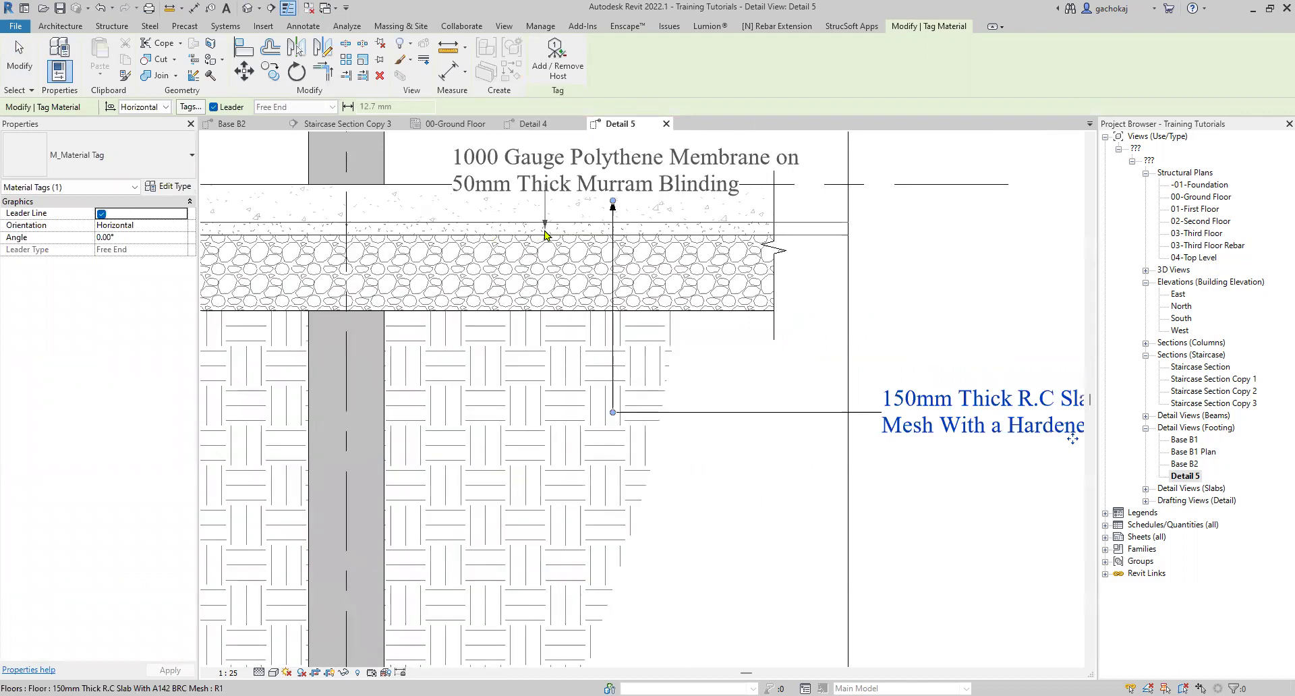
{"action": "scroll", "coordinate": [546, 234], "scroll_direction": "down", "scroll_amount": 2}
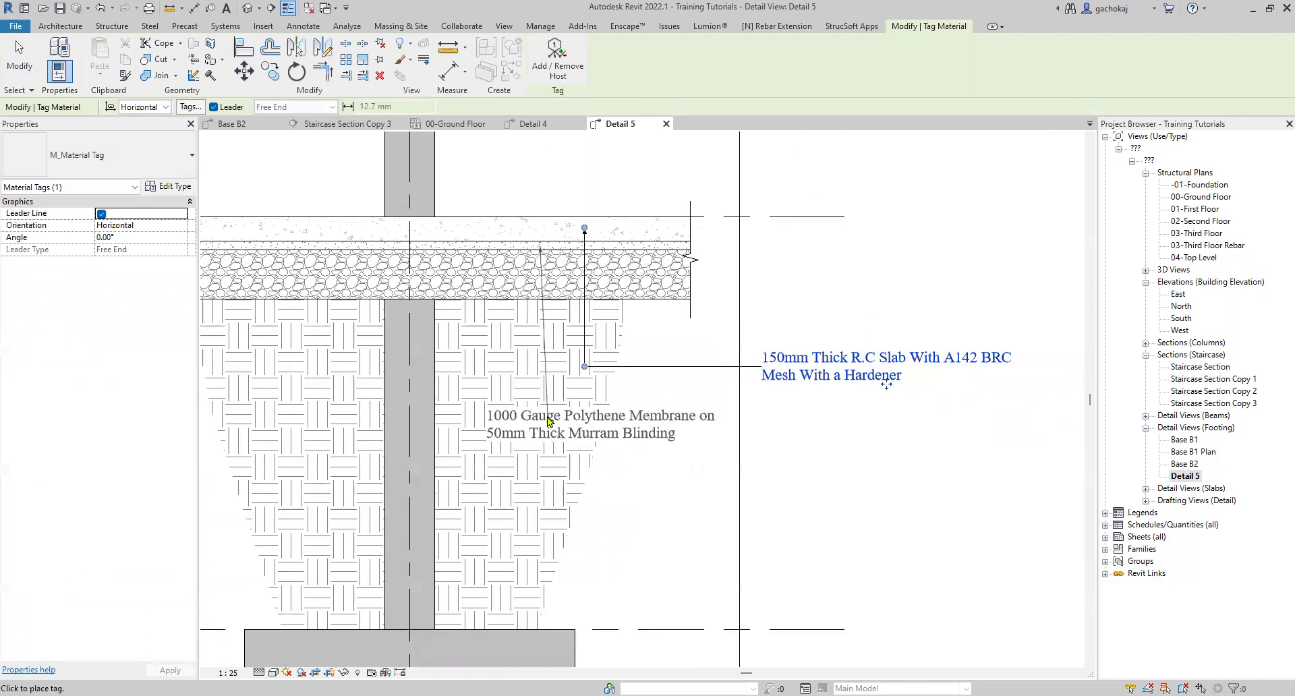
{"action": "left_click", "coordinate": [544, 430]}
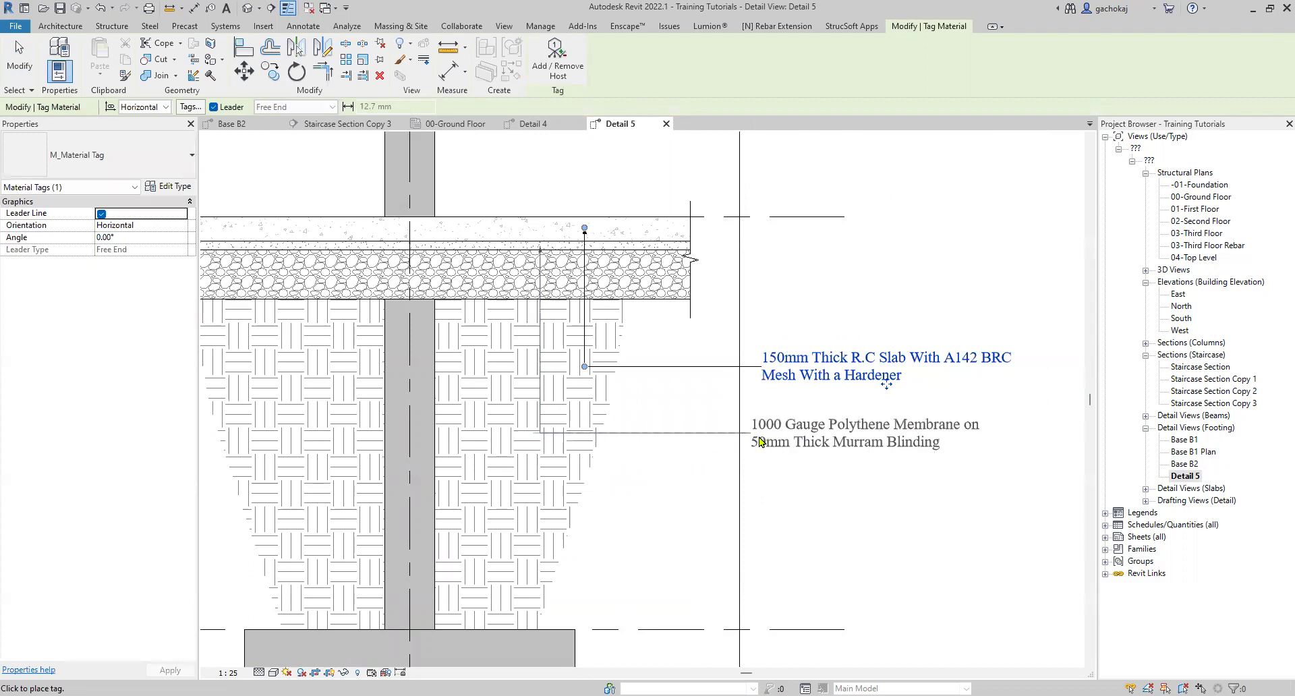
{"action": "left_click", "coordinate": [763, 442]}
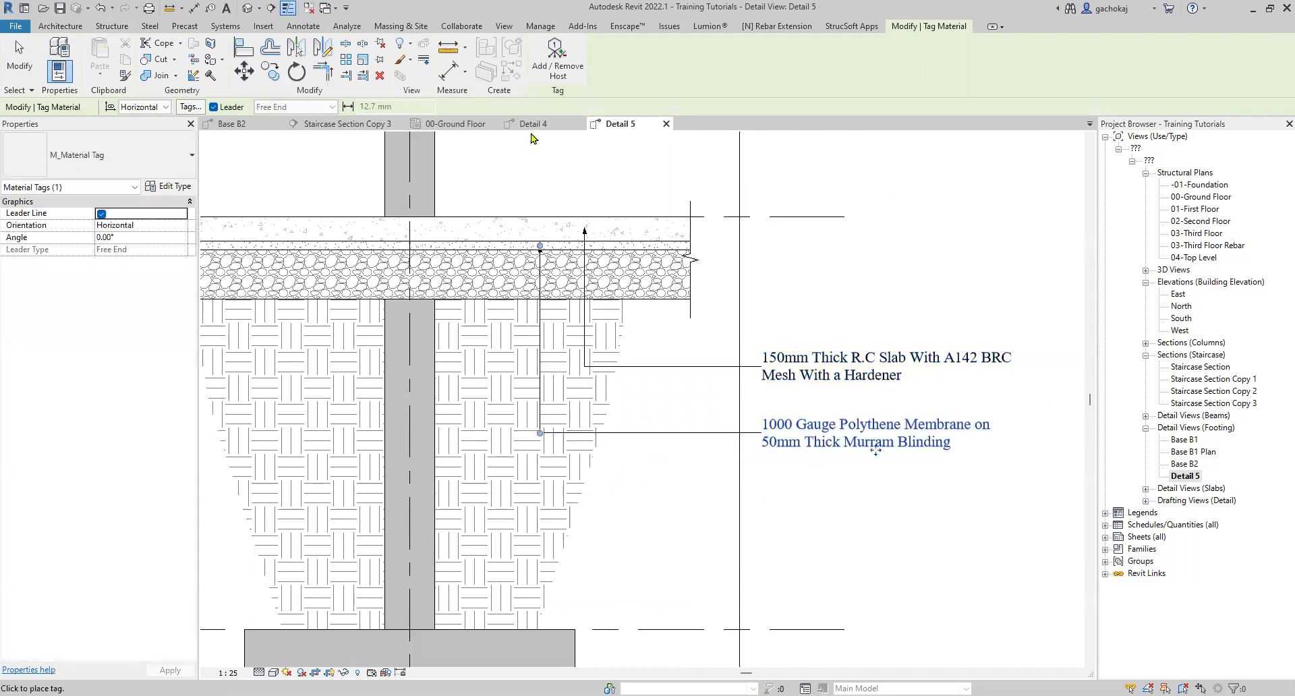
- Tag the hardcore layer's material beneath the blinding tag and finish tagging
{"action": "scroll", "coordinate": [496, 283], "scroll_direction": "up", "scroll_amount": 2}
{"action": "left_click", "coordinate": [493, 284]}
{"action": "scroll", "coordinate": [493, 283], "scroll_direction": "down", "scroll_amount": 2}
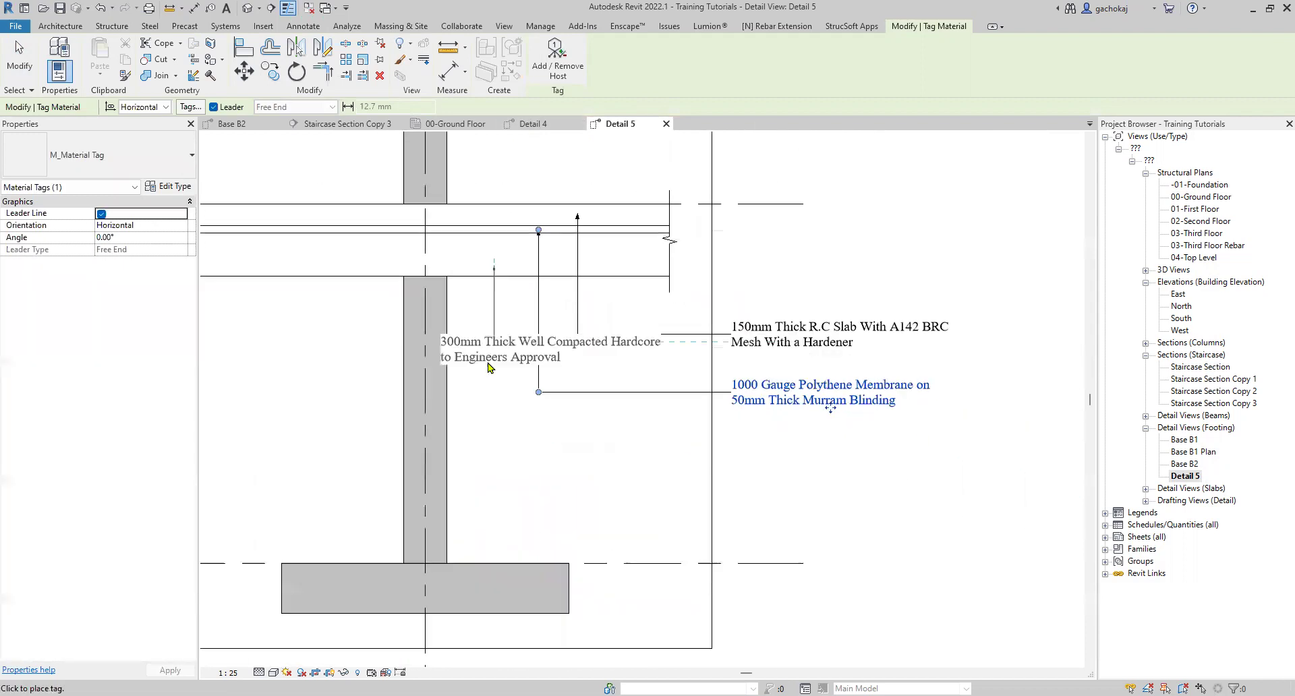
{"action": "left_click", "coordinate": [695, 447]}
{"action": "scroll", "coordinate": [717, 405], "scroll_direction": "down", "scroll_amount": 1}
{"action": "middle_click_drag", "start_coordinate": [816, 513], "coordinate": [716, 414]}
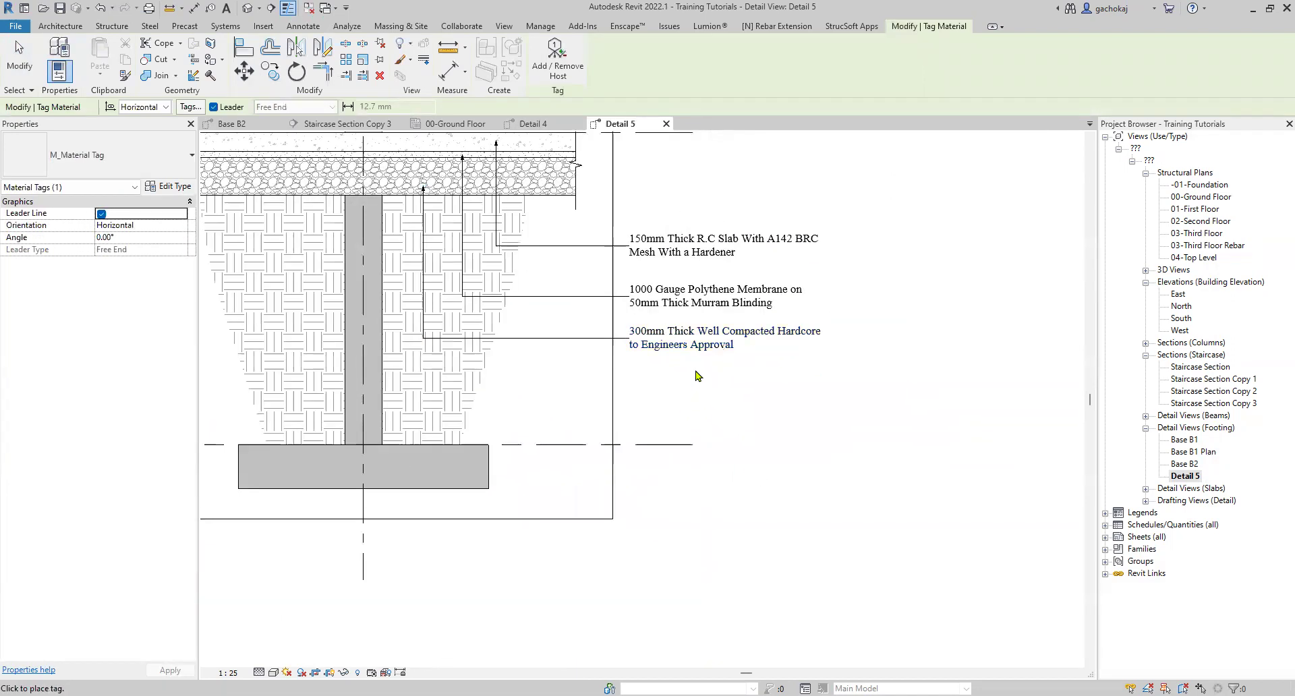
{"action": "key", "text": "Escape"}
{"action": "middle_click_drag", "start_coordinate": [464, 395], "coordinate": [488, 416]}
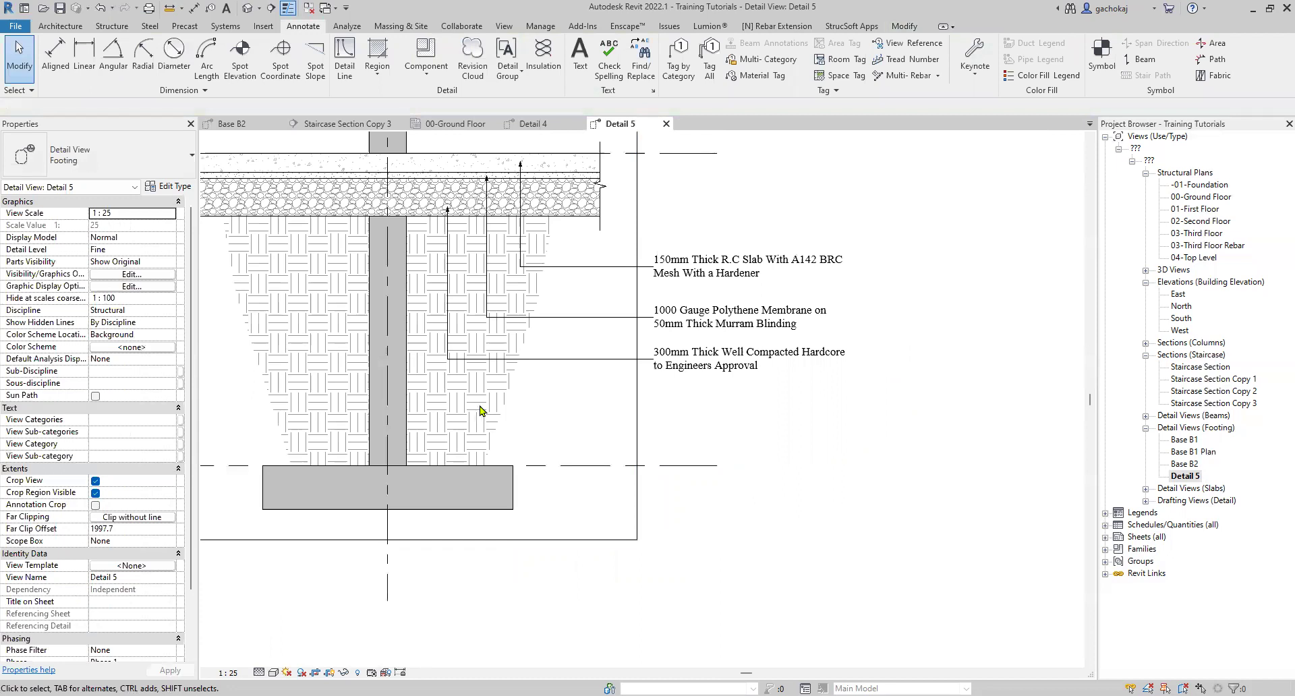
{"action": "left_click", "coordinate": [489, 416]}
{"action": "scroll", "coordinate": [550, 392], "scroll_direction": "down", "scroll_amount": 1}
{"action": "key", "text": "Escape"}
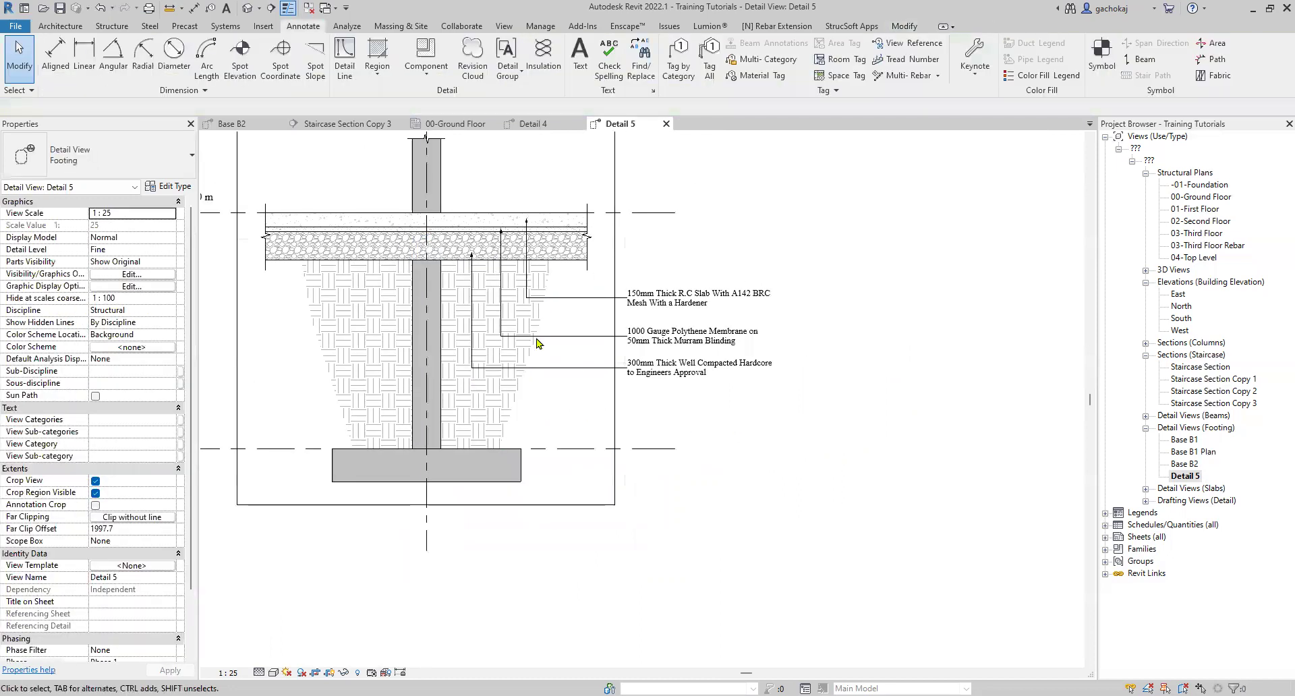
- Add a 2.5mm Times New Roman leader note reading "Selected Excavated Material", pointing to the backfill and placed below the material tags
{"action": "scroll", "coordinate": [540, 337], "scroll_direction": "down", "scroll_amount": 1}
{"action": "left_click", "coordinate": [580, 68]}
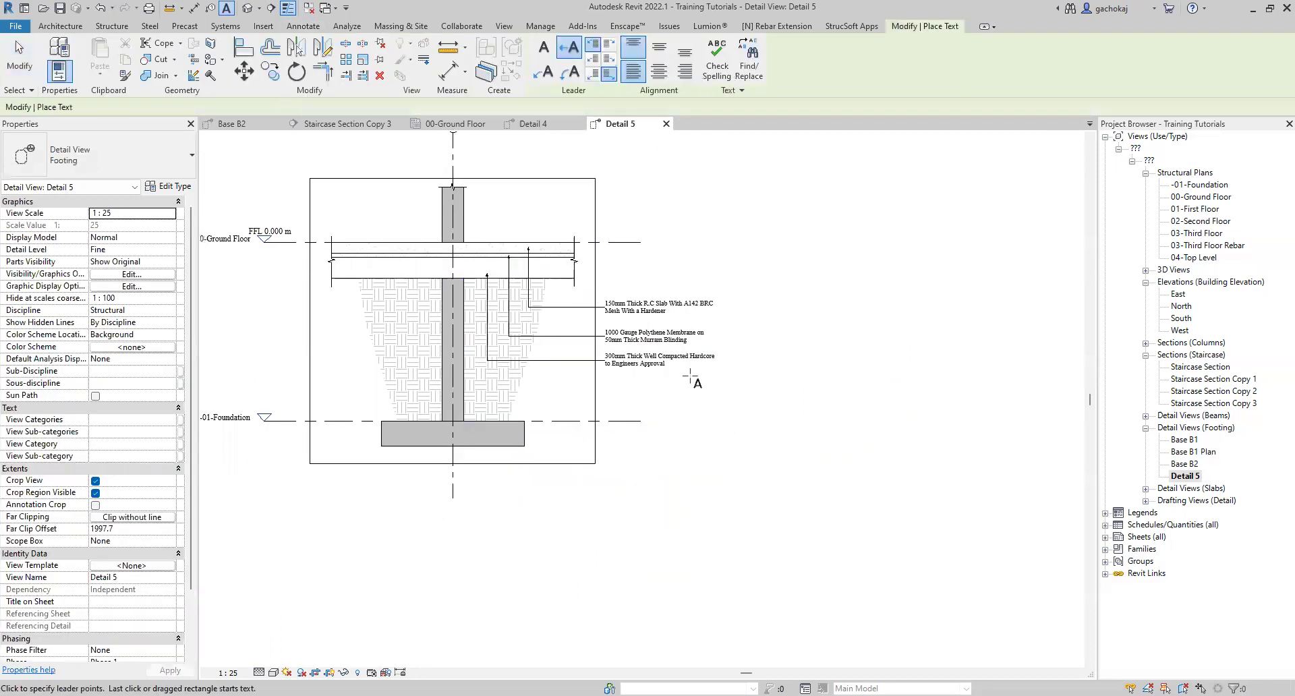
{"action": "scroll", "coordinate": [587, 402], "scroll_direction": "up", "scroll_amount": 3}
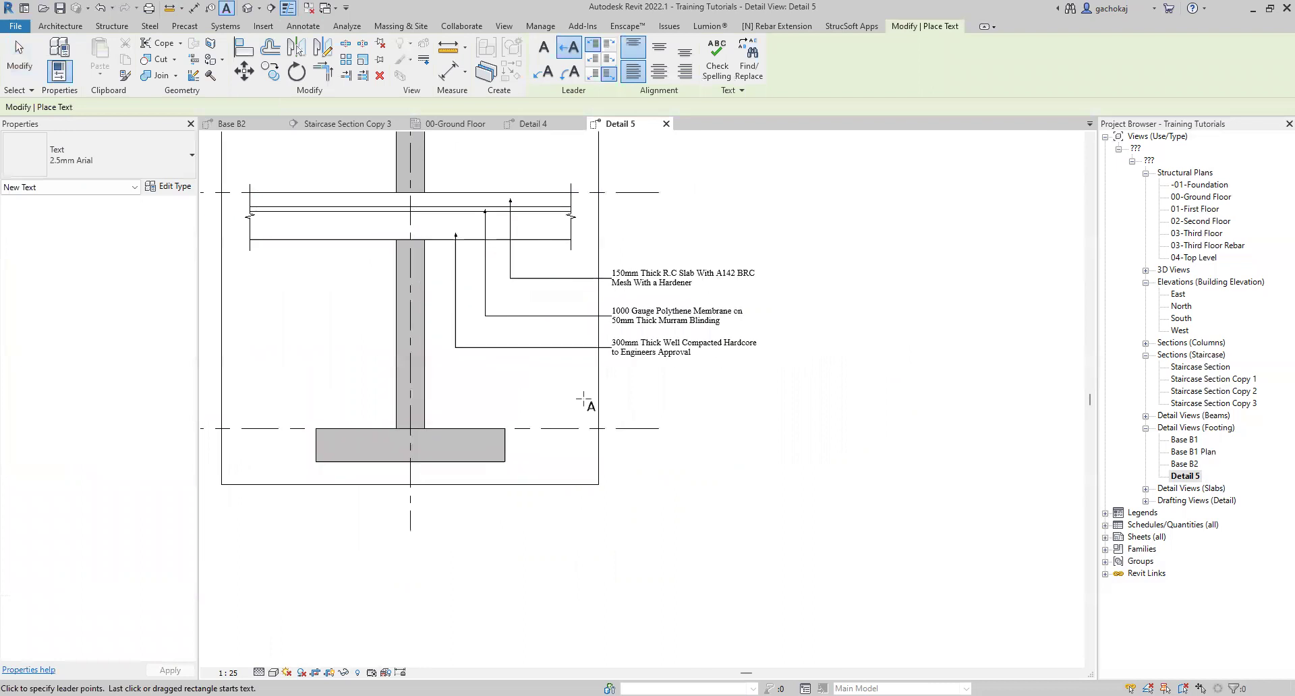
{"action": "left_click", "coordinate": [150, 163]}
{"action": "left_click", "coordinate": [103, 252]}
{"action": "scroll", "coordinate": [754, 308], "scroll_direction": "up", "scroll_amount": 2}
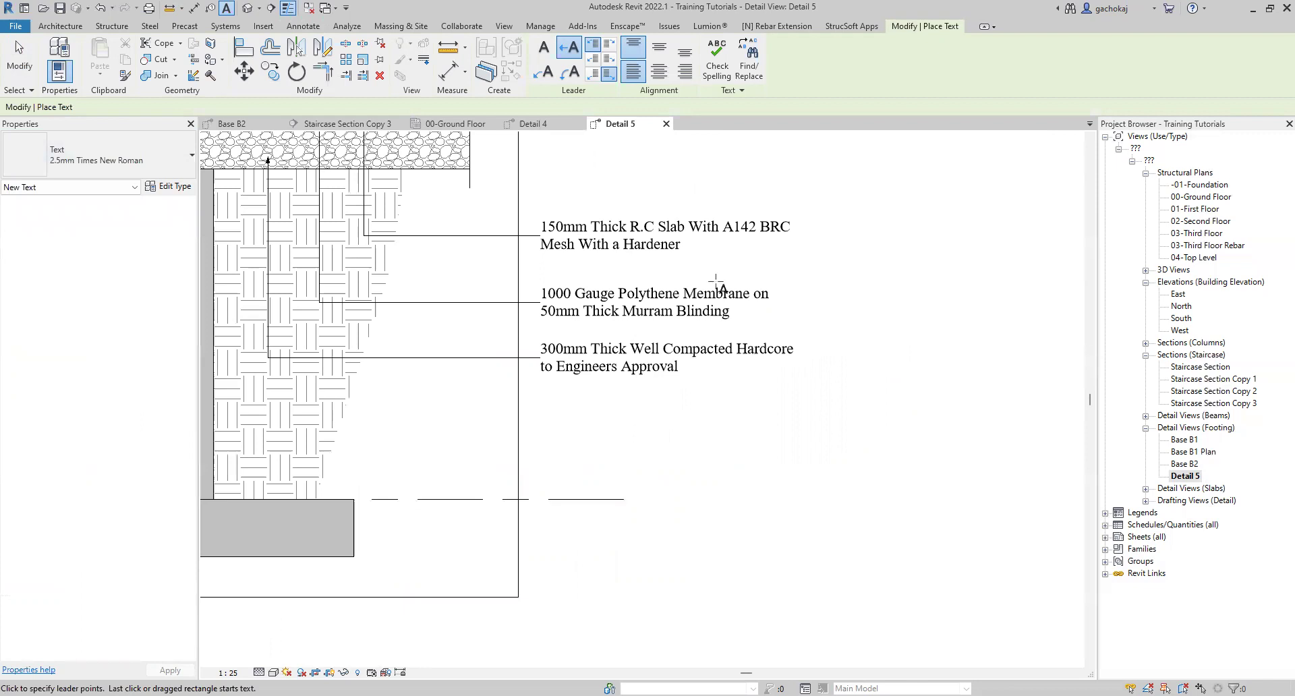
{"action": "left_click", "coordinate": [308, 419]}
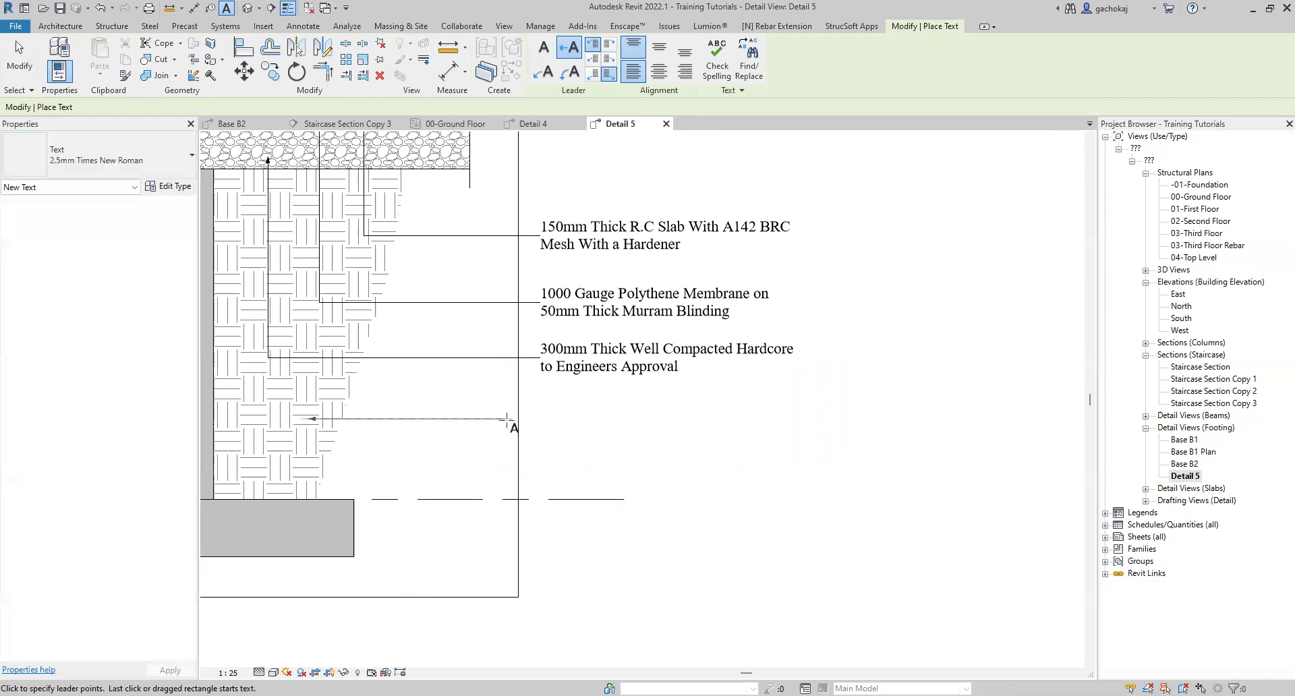
{"action": "left_click", "coordinate": [537, 418]}
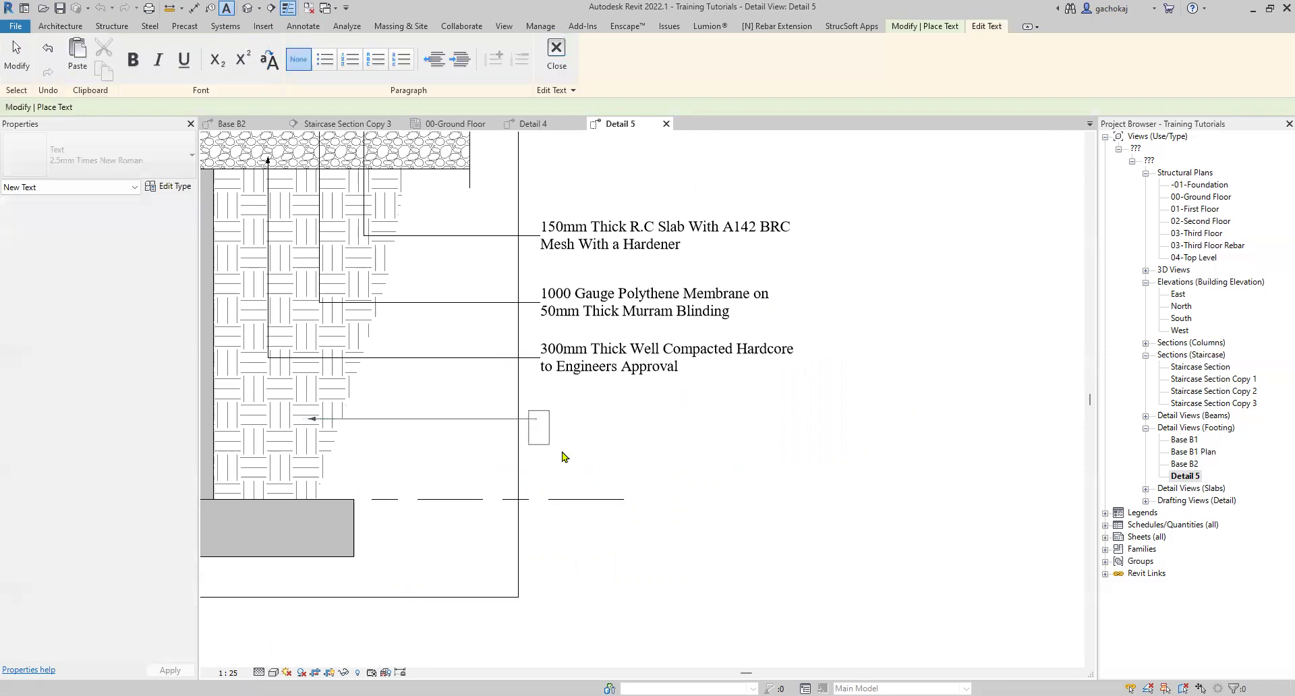
{"action": "type", "text": "Selected E"}
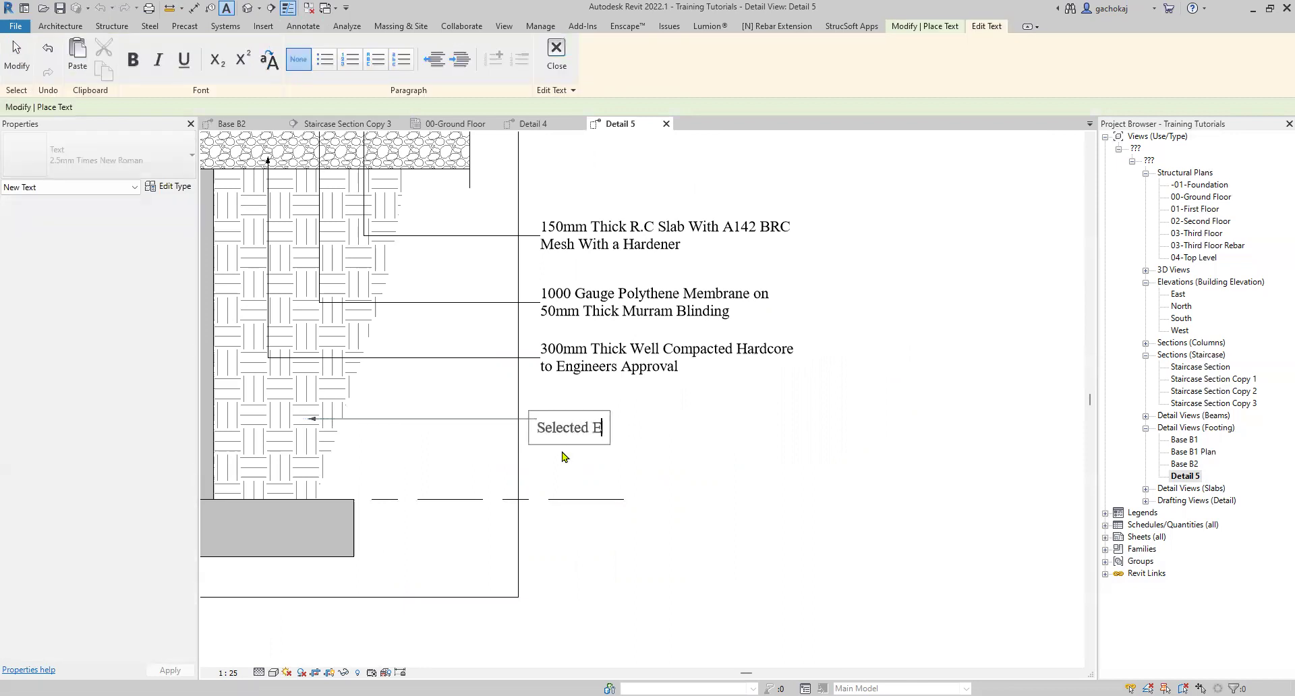
{"action": "type", "text": "xcavated Material"}
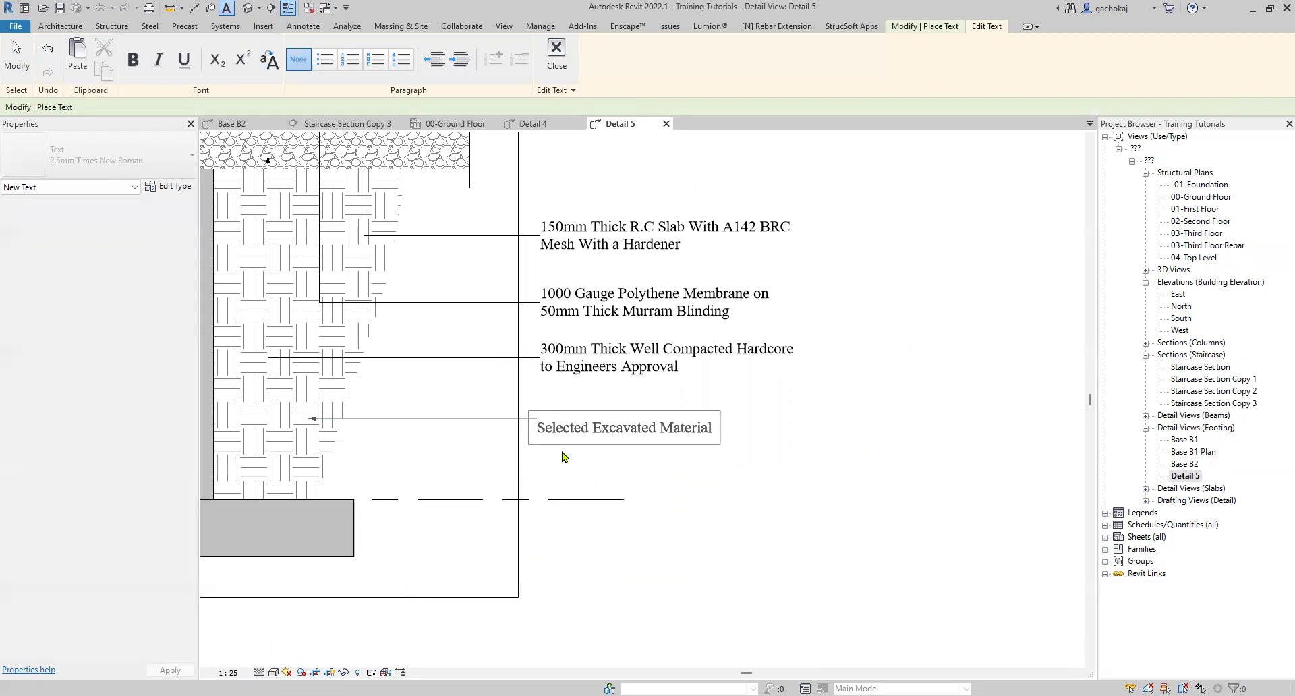
{"action": "left_click", "coordinate": [919, 459]}
{"action": "key", "text": "Escape"}
{"action": "key", "text": "Escape"}
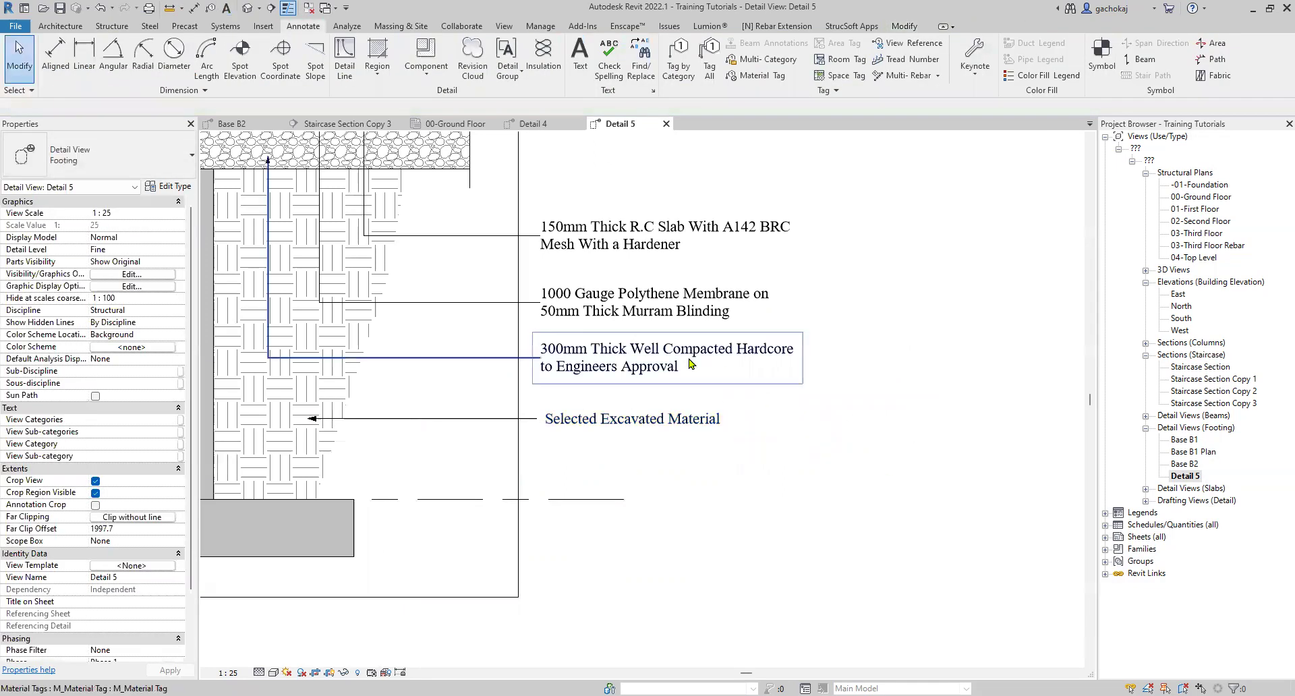
- Nudge the "Selected Excavated Material" note slightly toward the start of the material tags above it
{"action": "scroll", "coordinate": [659, 358], "scroll_direction": "up", "scroll_amount": 4}
{"action": "left_click", "coordinate": [653, 358]}
{"action": "left_click_drag", "start_coordinate": [537, 331], "coordinate": [529, 331]}
{"action": "left_click", "coordinate": [719, 354]}
{"action": "scroll", "coordinate": [735, 405], "scroll_direction": "down", "scroll_amount": 3}
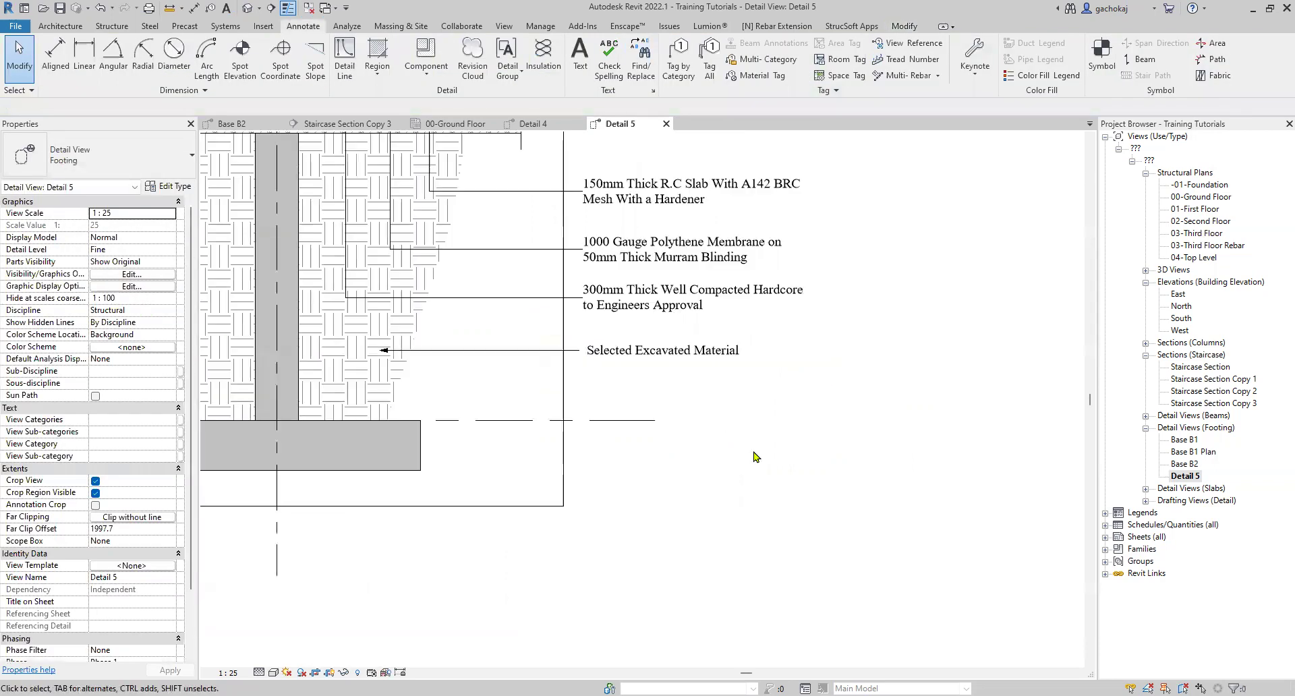
- Place a vertical aligned dimension beside the backfill from the -01-Foundation level up to the top of the ground floor slab
{"action": "scroll", "coordinate": [750, 465], "scroll_direction": "down", "scroll_amount": 2}
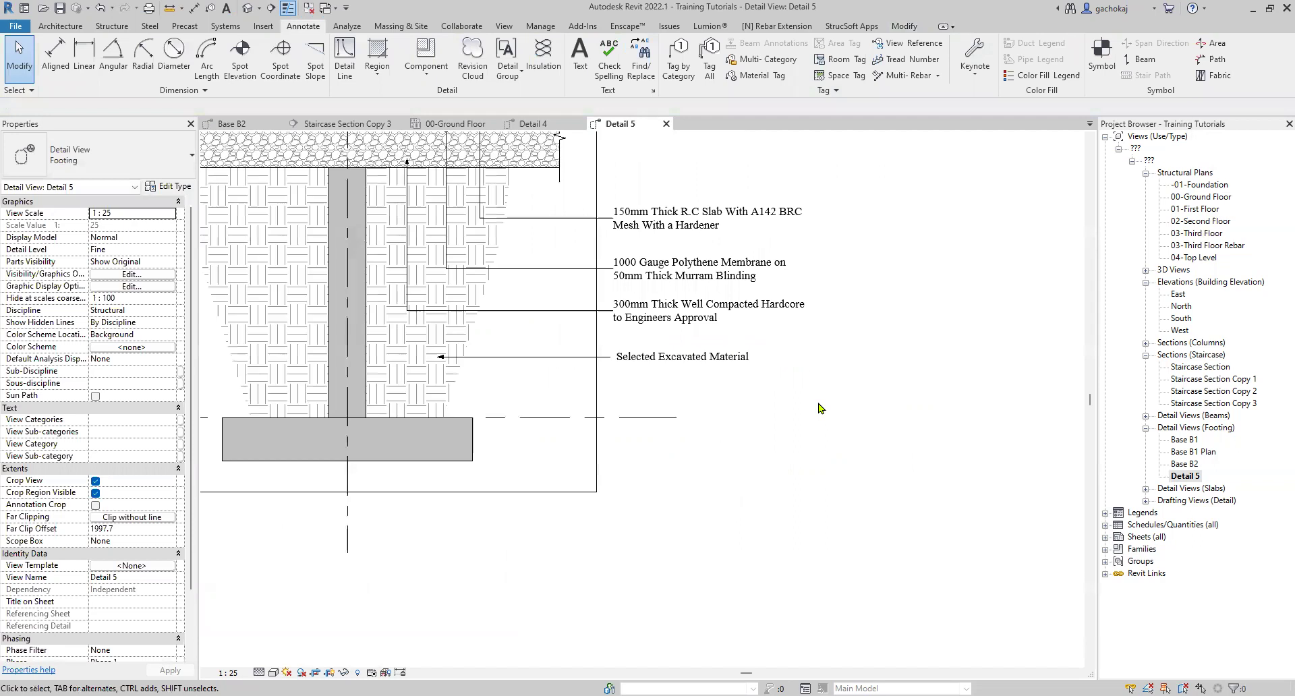
{"action": "scroll", "coordinate": [742, 484], "scroll_direction": "down", "scroll_amount": 1}
{"action": "scroll", "coordinate": [676, 442], "scroll_direction": "up", "scroll_amount": 1}
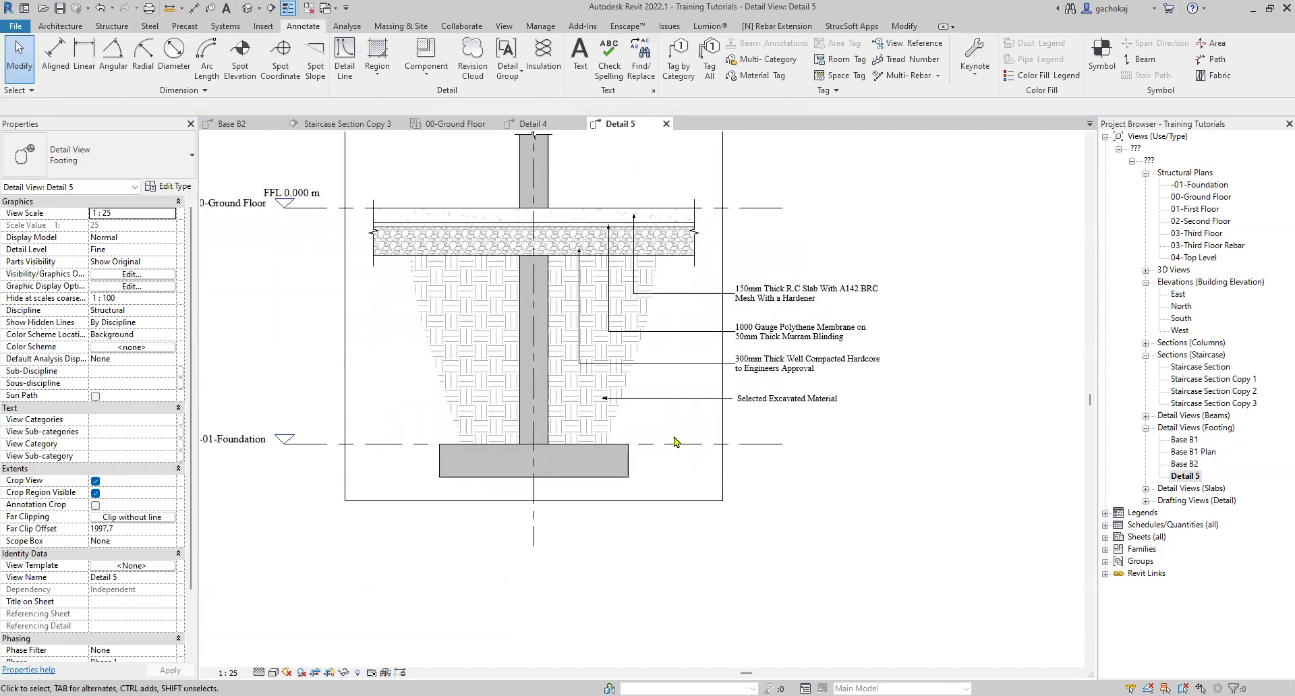
{"action": "left_click", "coordinate": [193, 9]}
{"action": "scroll", "coordinate": [408, 418], "scroll_direction": "up", "scroll_amount": 1}
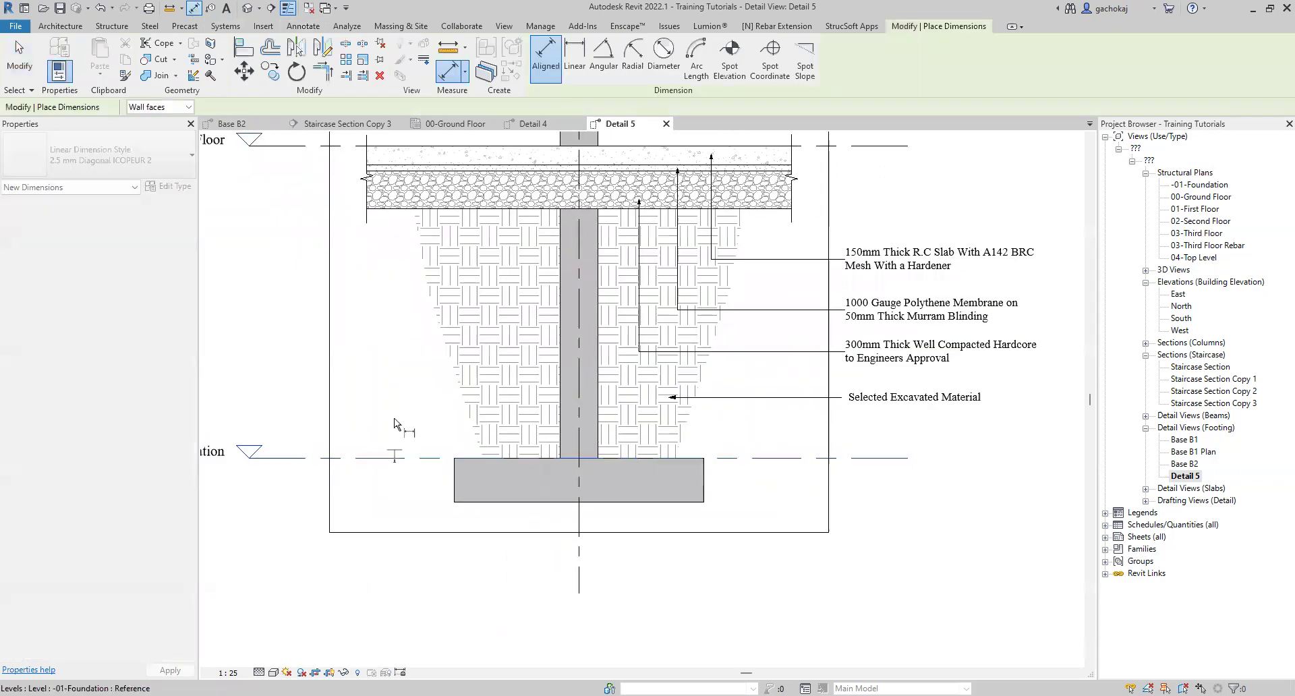
{"action": "scroll", "coordinate": [415, 463], "scroll_direction": "down", "scroll_amount": 1}
{"action": "scroll", "coordinate": [381, 230], "scroll_direction": "up", "scroll_amount": 1}
{"action": "left_click", "coordinate": [381, 210]}
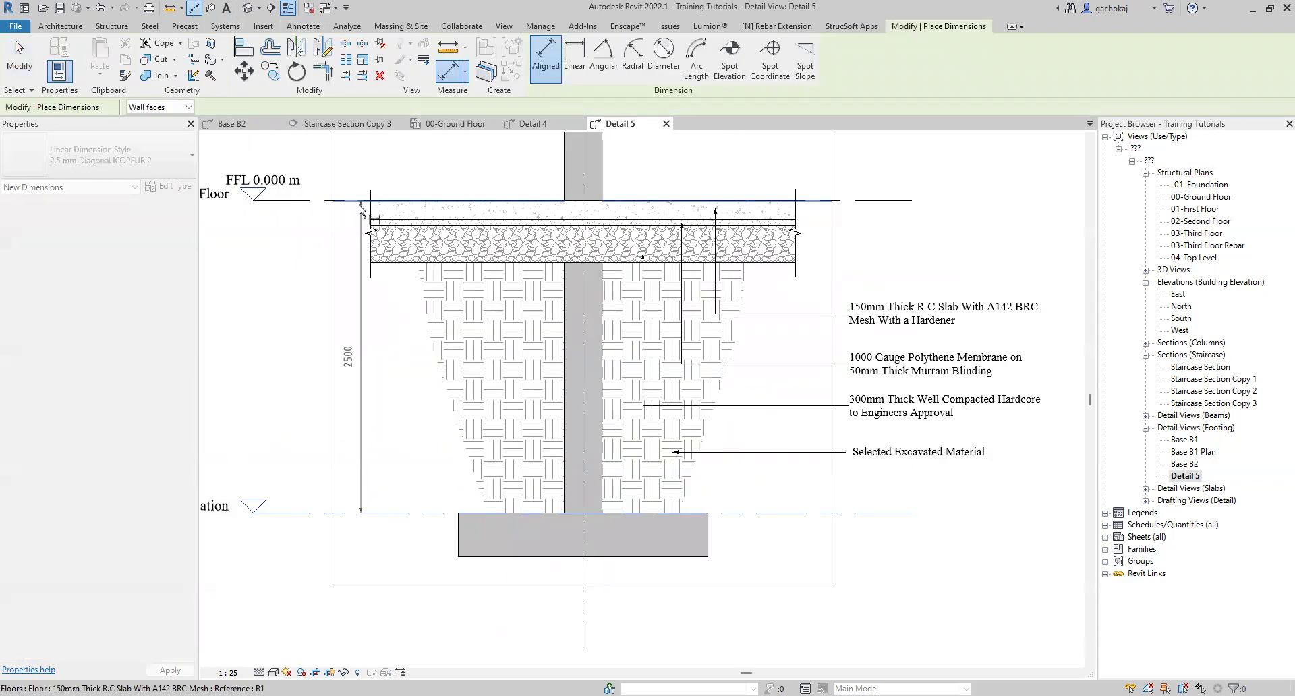
{"action": "left_click", "coordinate": [352, 349]}
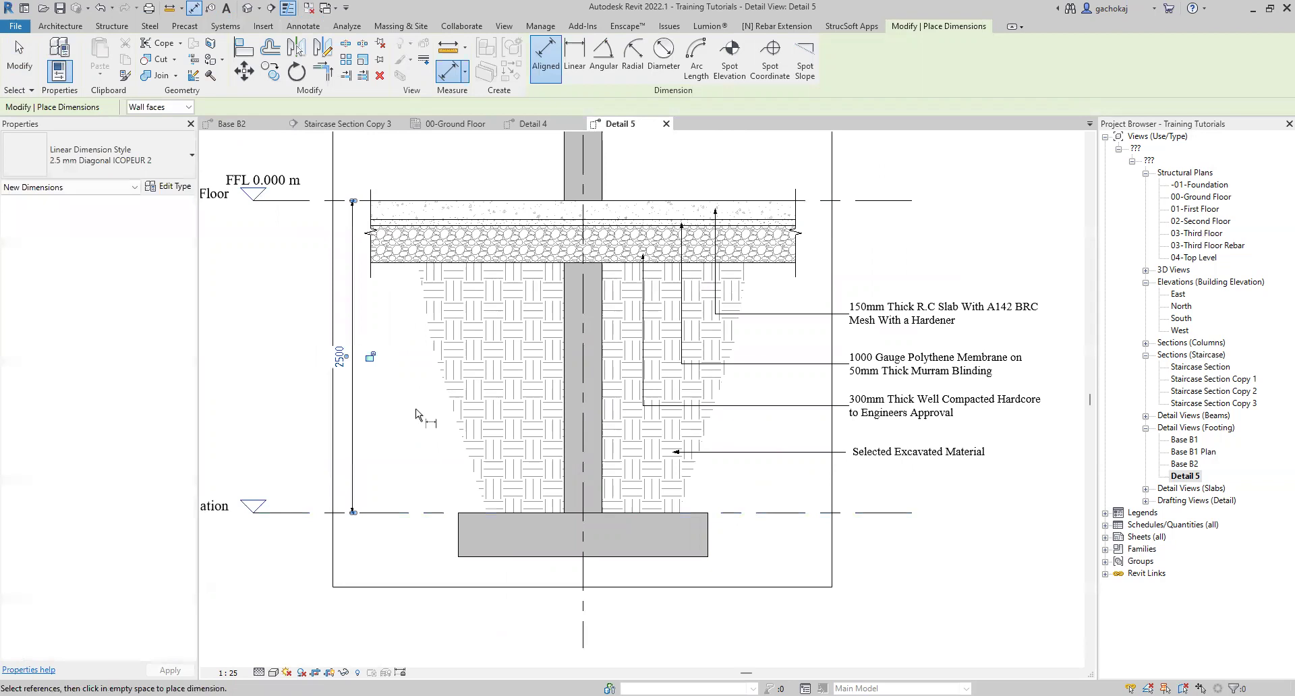
{"action": "key", "text": "Escape"}
{"action": "key", "text": "Escape"}
- Replace the vertical dimension's value with the text "DETERMINED ON SITE"
{"action": "scroll", "coordinate": [378, 378], "scroll_direction": "up", "scroll_amount": 2}
{"action": "scroll", "coordinate": [346, 370], "scroll_direction": "down", "scroll_amount": 1}
{"action": "scroll", "coordinate": [341, 357], "scroll_direction": "up", "scroll_amount": 2}
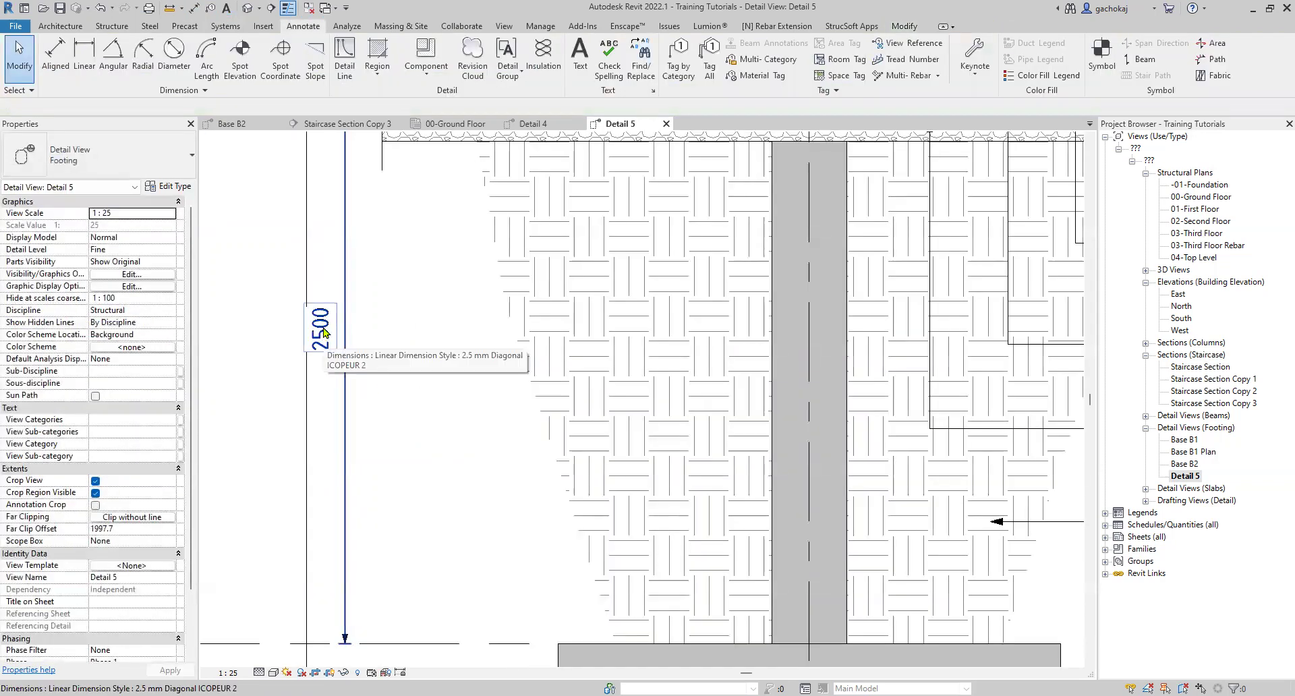
{"action": "double_click", "coordinate": [323, 332]}
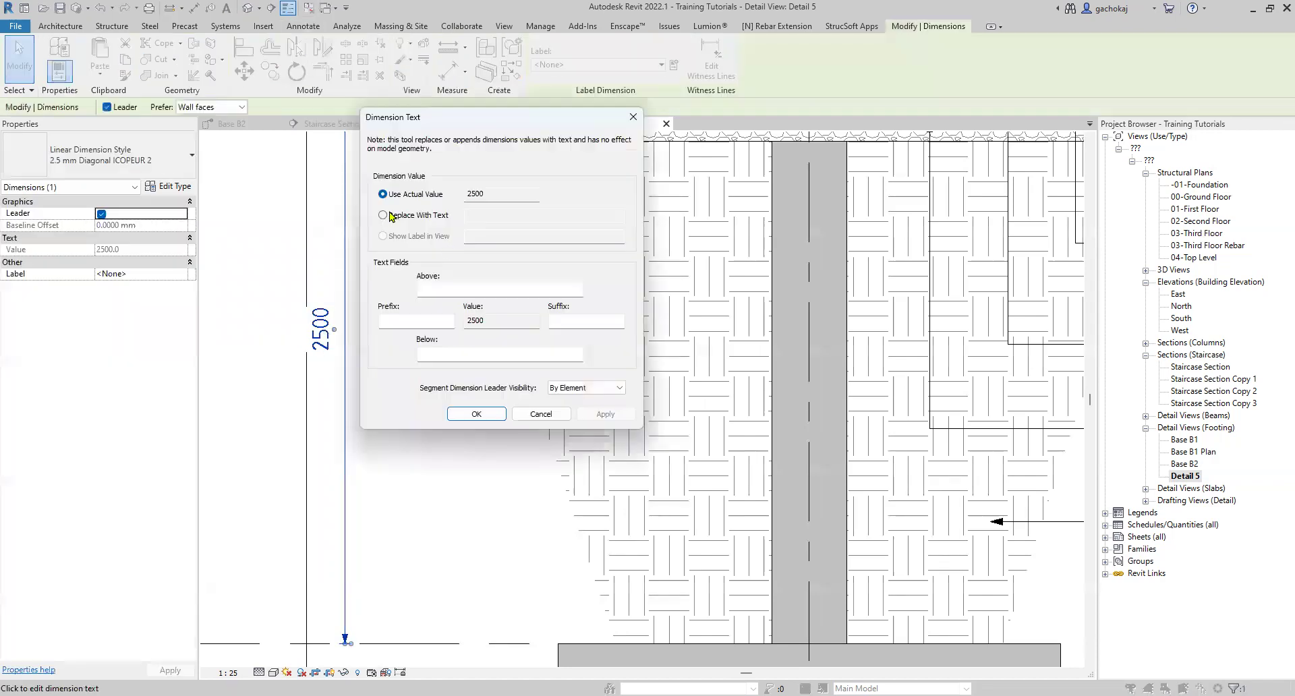
{"action": "left_click", "coordinate": [395, 216]}
{"action": "left_click", "coordinate": [501, 216]}
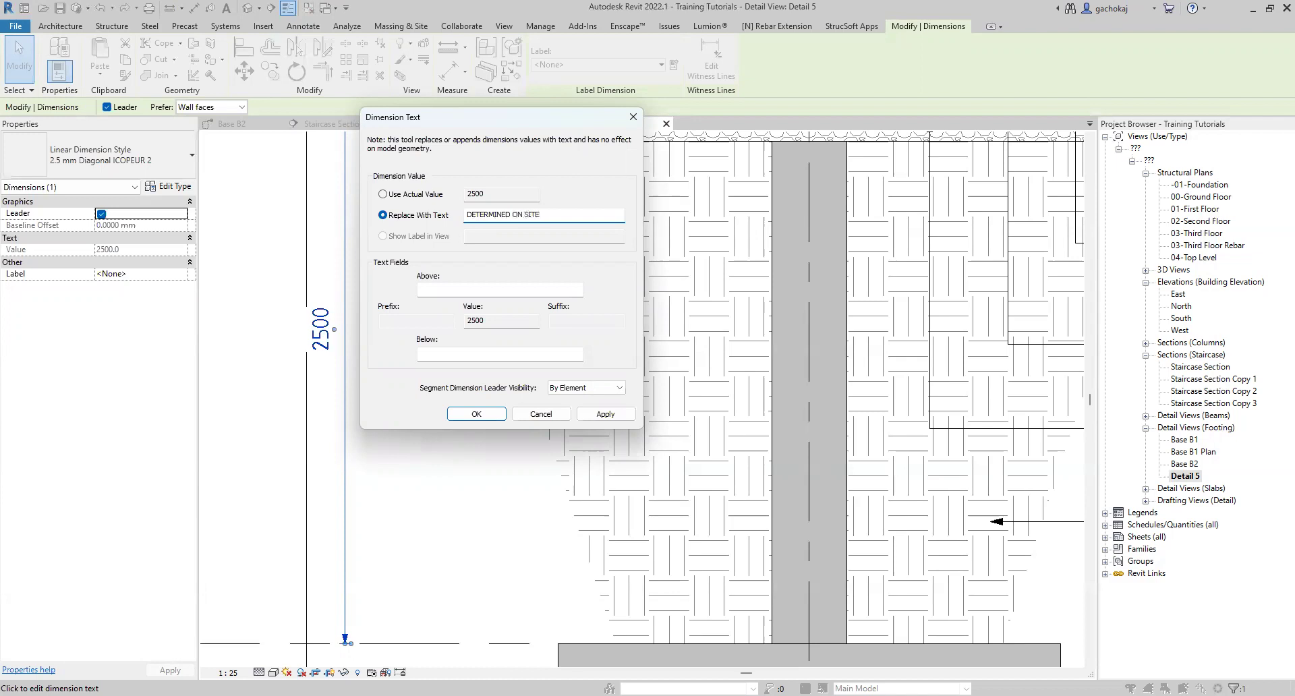
{"action": "left_click", "coordinate": [610, 416]}
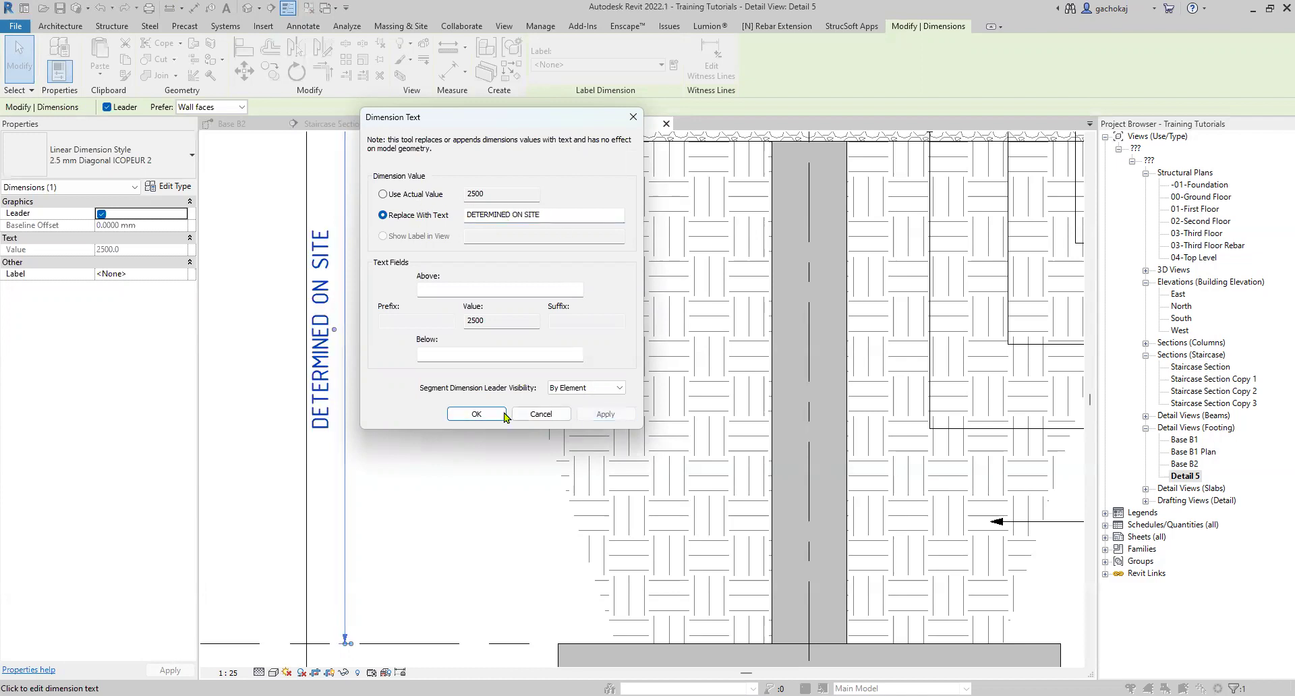
{"action": "left_click", "coordinate": [476, 413]}
{"action": "scroll", "coordinate": [351, 350], "scroll_direction": "down", "scroll_amount": 3}
{"action": "left_click", "coordinate": [341, 371]}
{"action": "scroll", "coordinate": [338, 372], "scroll_direction": "down", "scroll_amount": 2}
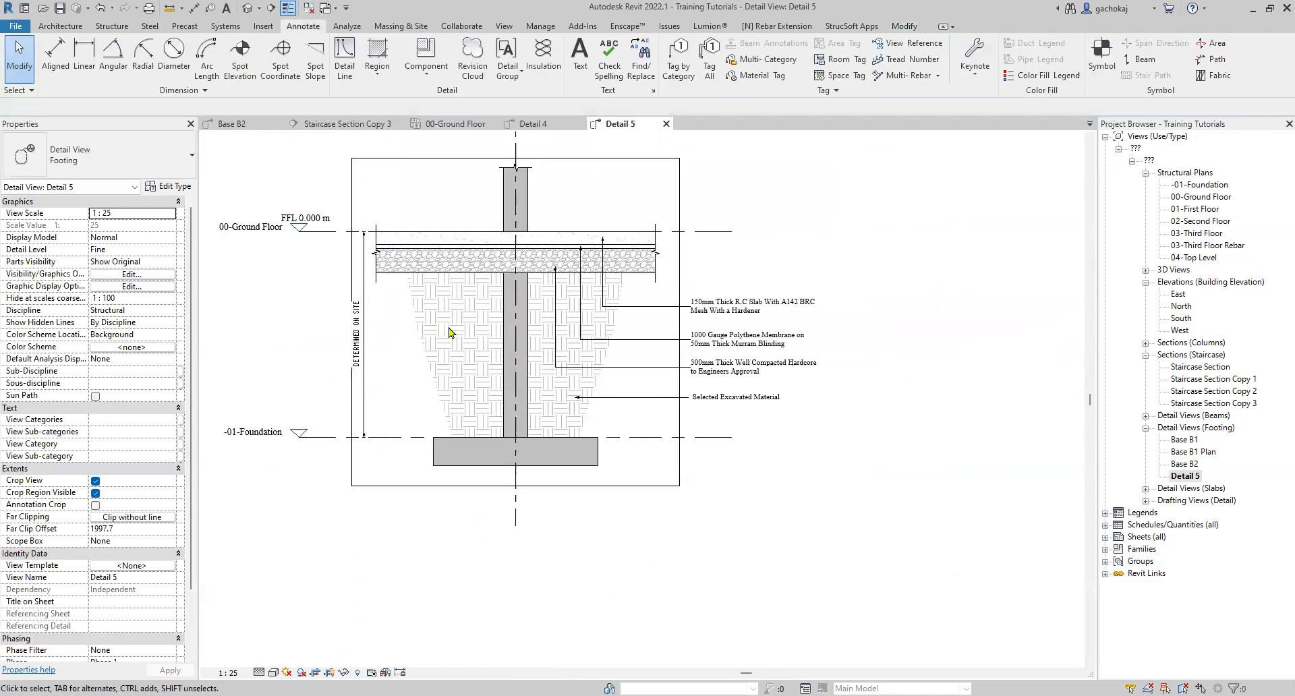
{"action": "scroll", "coordinate": [367, 284], "scroll_direction": "up", "scroll_amount": 2}
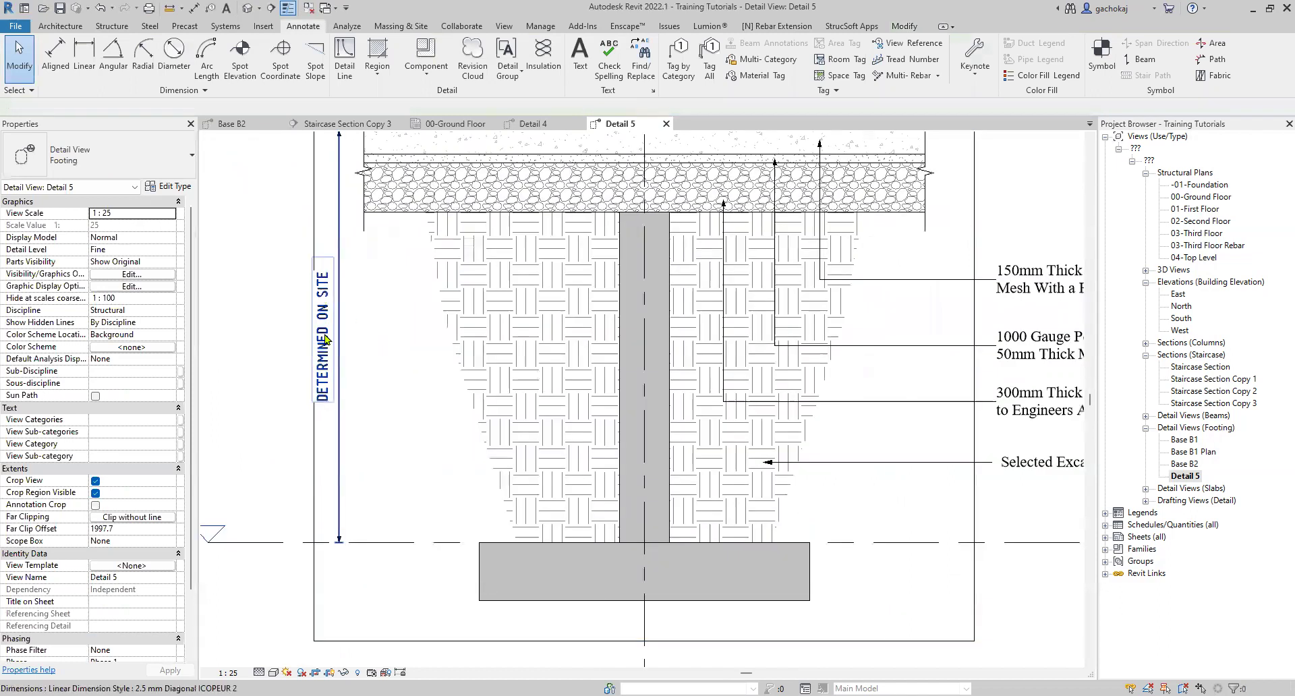
{"action": "scroll", "coordinate": [373, 205], "scroll_direction": "down", "scroll_amount": 1}
{"action": "scroll", "coordinate": [492, 370], "scroll_direction": "down", "scroll_amount": 1}
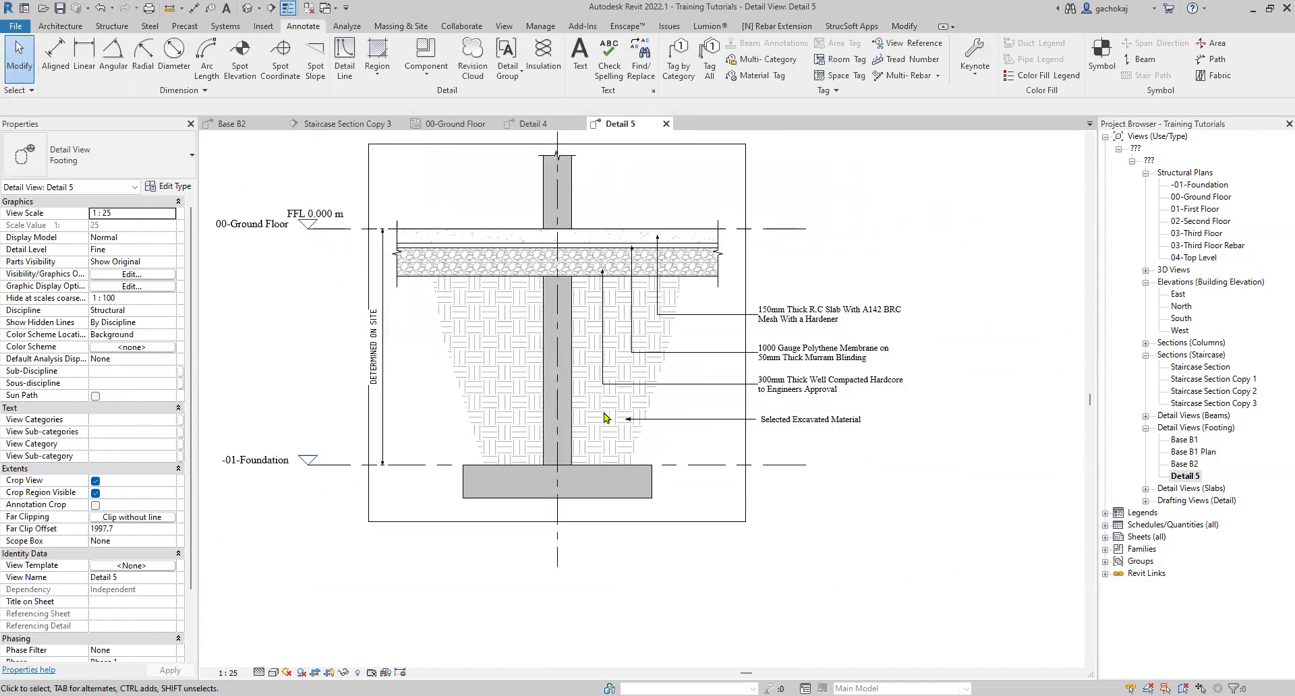
{"action": "scroll", "coordinate": [602, 537], "scroll_direction": "down", "scroll_amount": 1}
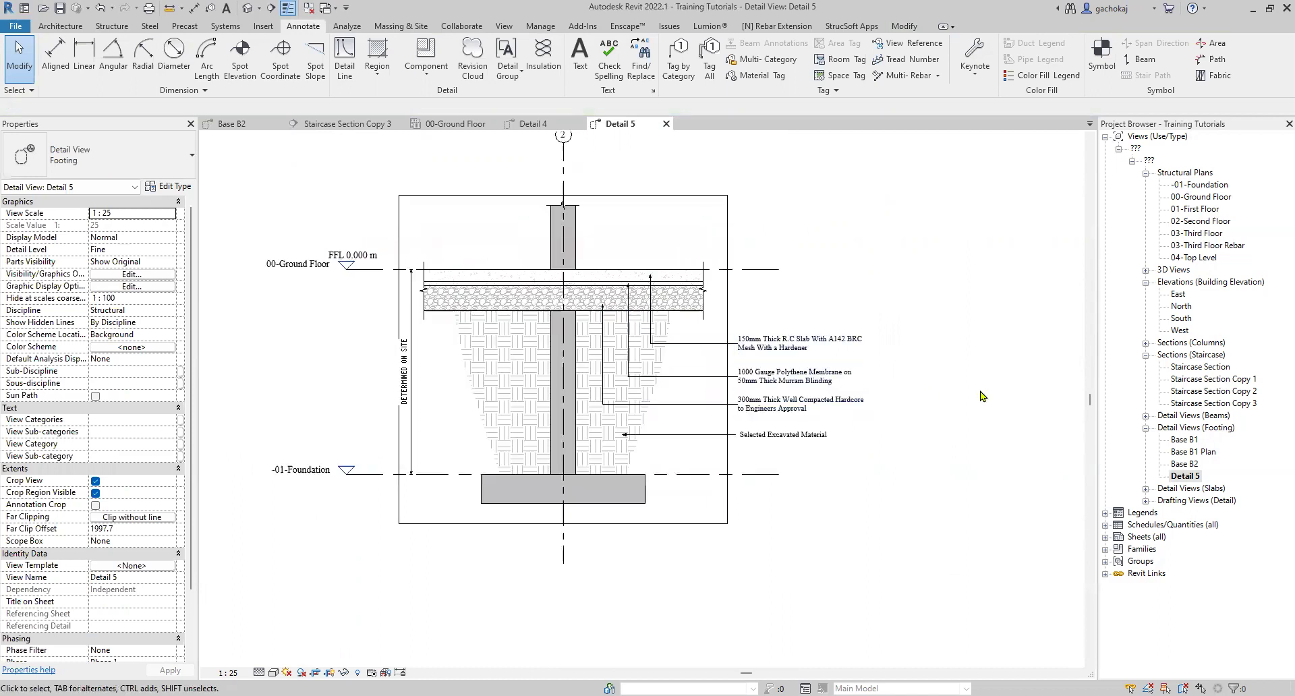
{"action": "scroll", "coordinate": [693, 273], "scroll_direction": "up", "scroll_amount": 2}
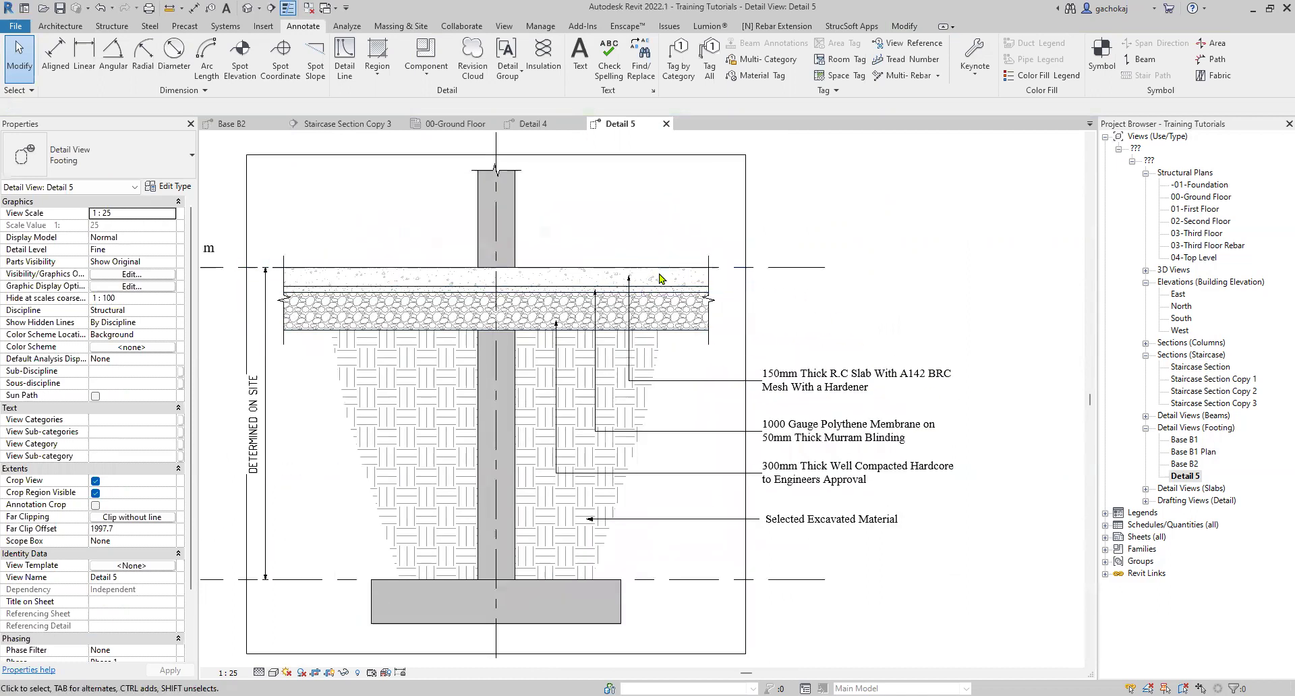
{"action": "scroll", "coordinate": [706, 298], "scroll_direction": "down", "scroll_amount": 1}
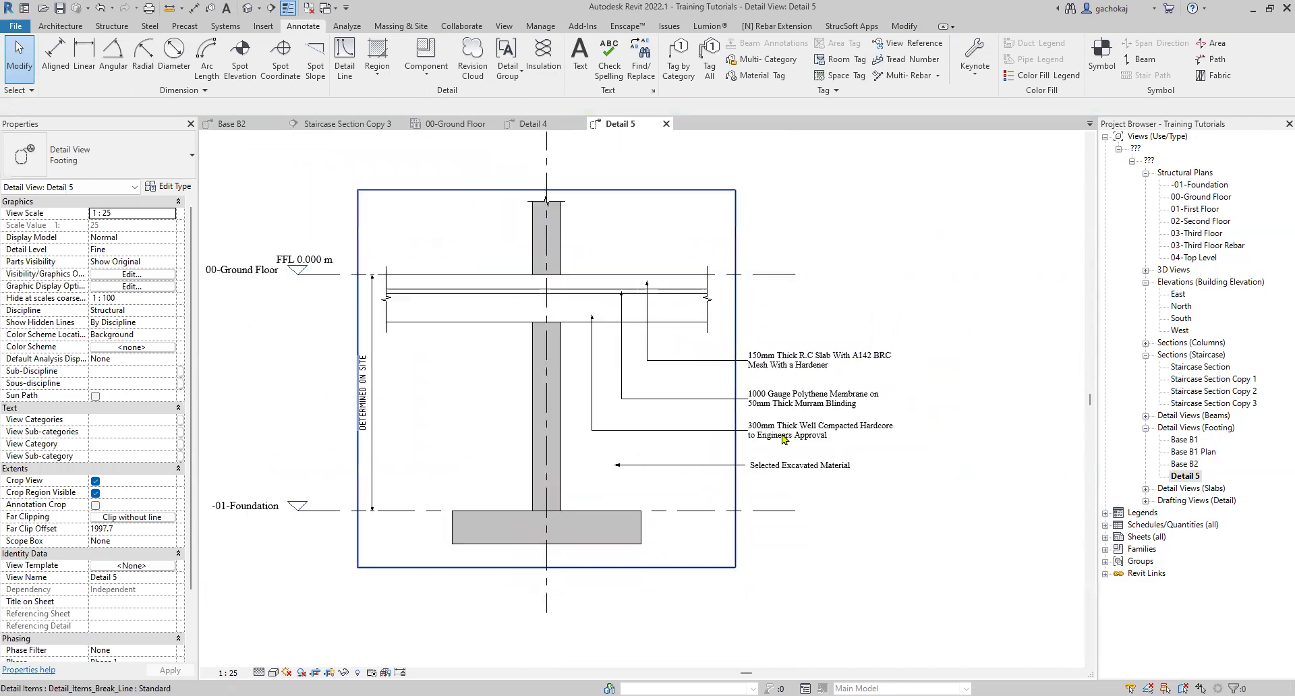
{"action": "scroll", "coordinate": [797, 374], "scroll_direction": "up", "scroll_amount": 1}
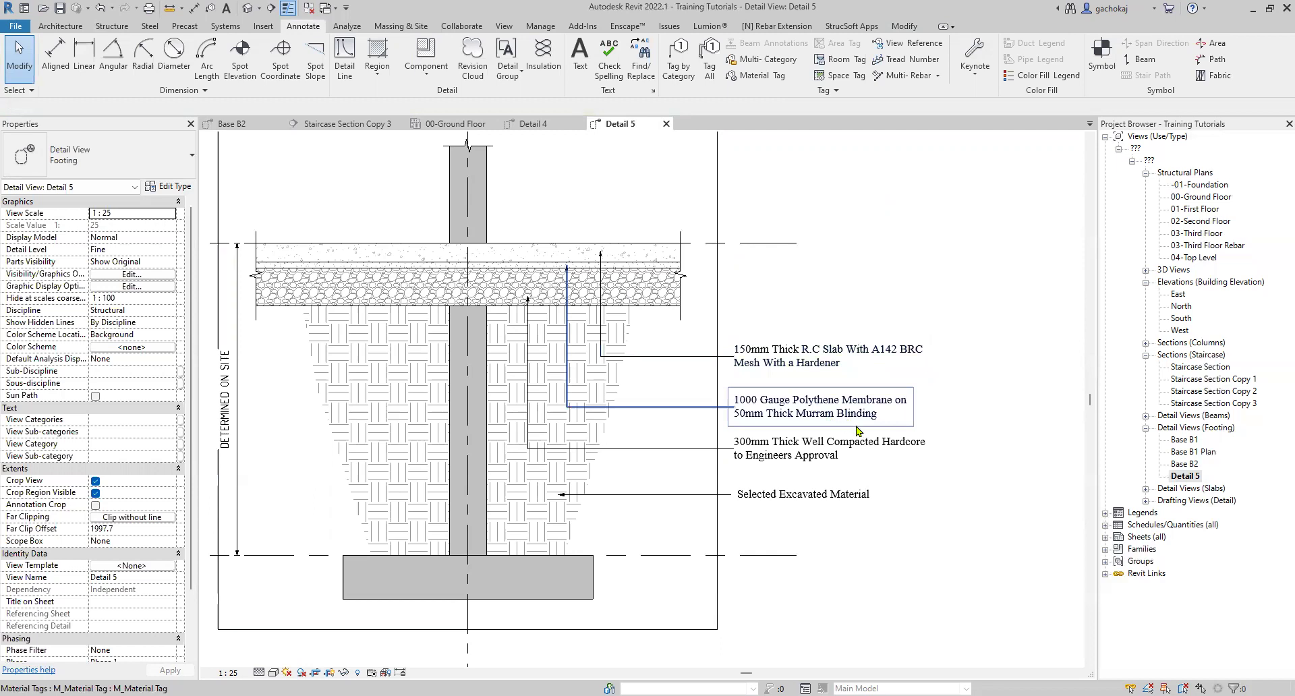
{"action": "scroll", "coordinate": [854, 428], "scroll_direction": "down", "scroll_amount": 1}
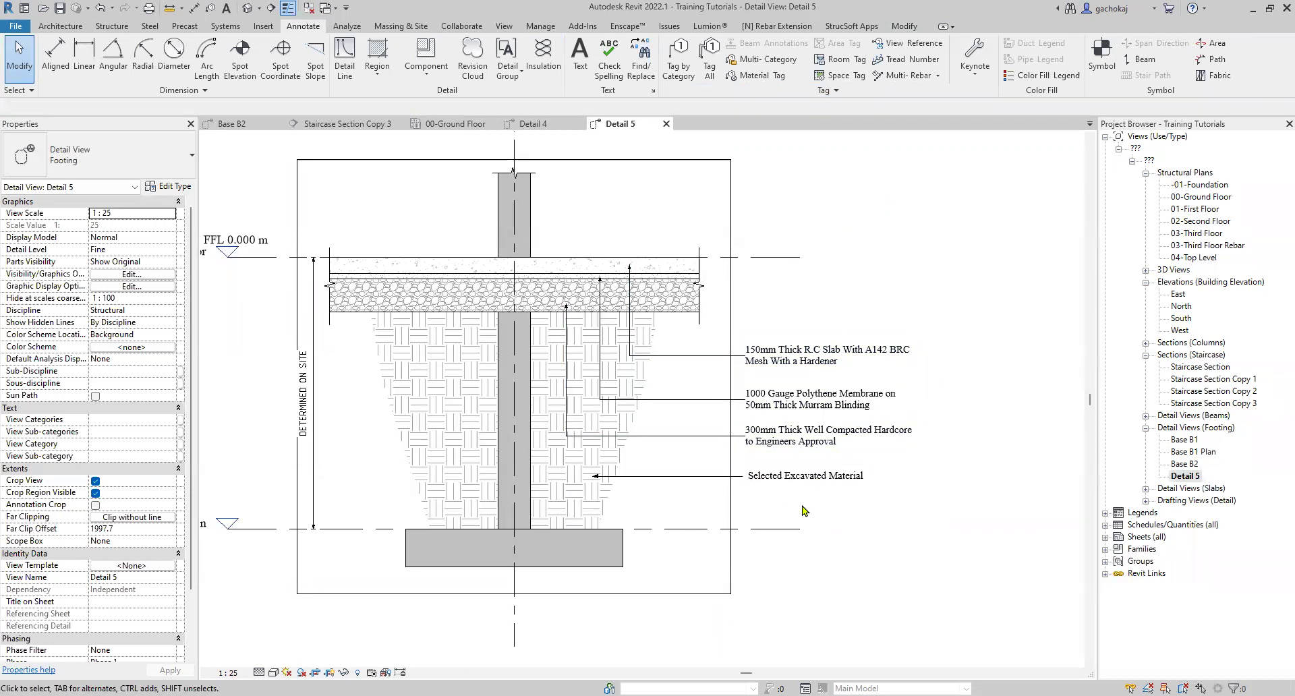
{"action": "scroll", "coordinate": [641, 335], "scroll_direction": "down", "scroll_amount": 1}
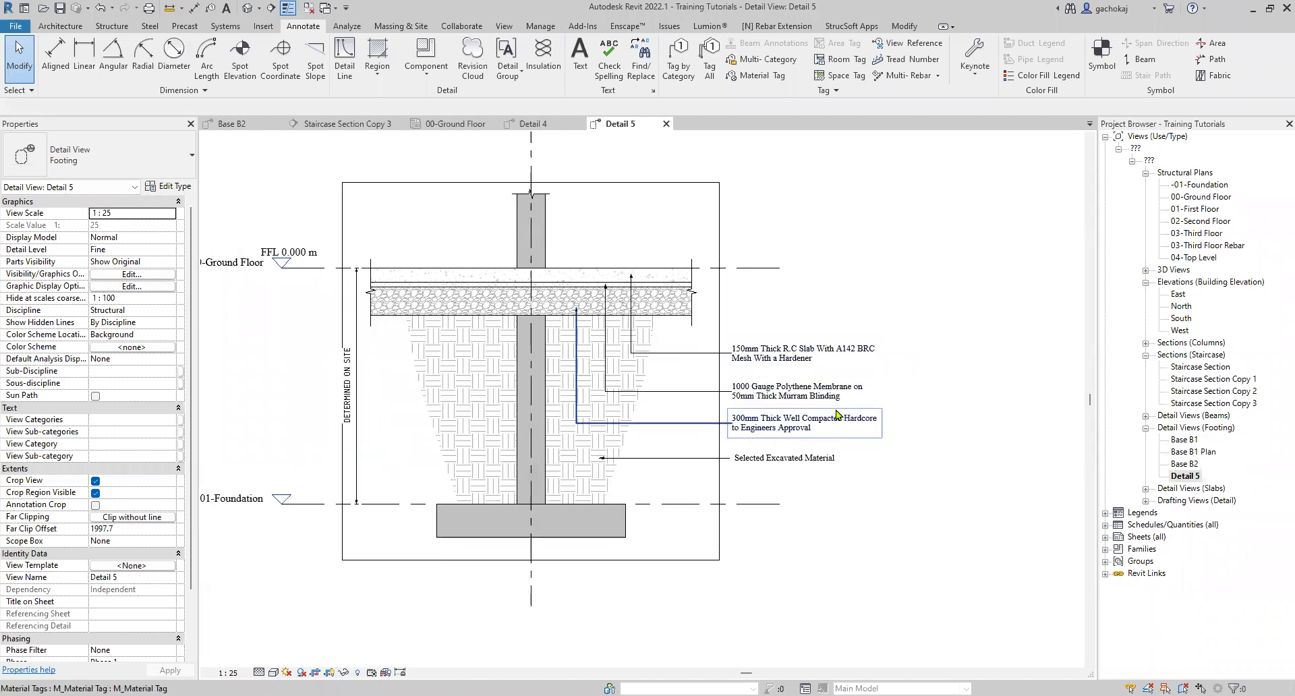
{"action": "scroll", "coordinate": [843, 495], "scroll_direction": "down", "scroll_amount": 1}
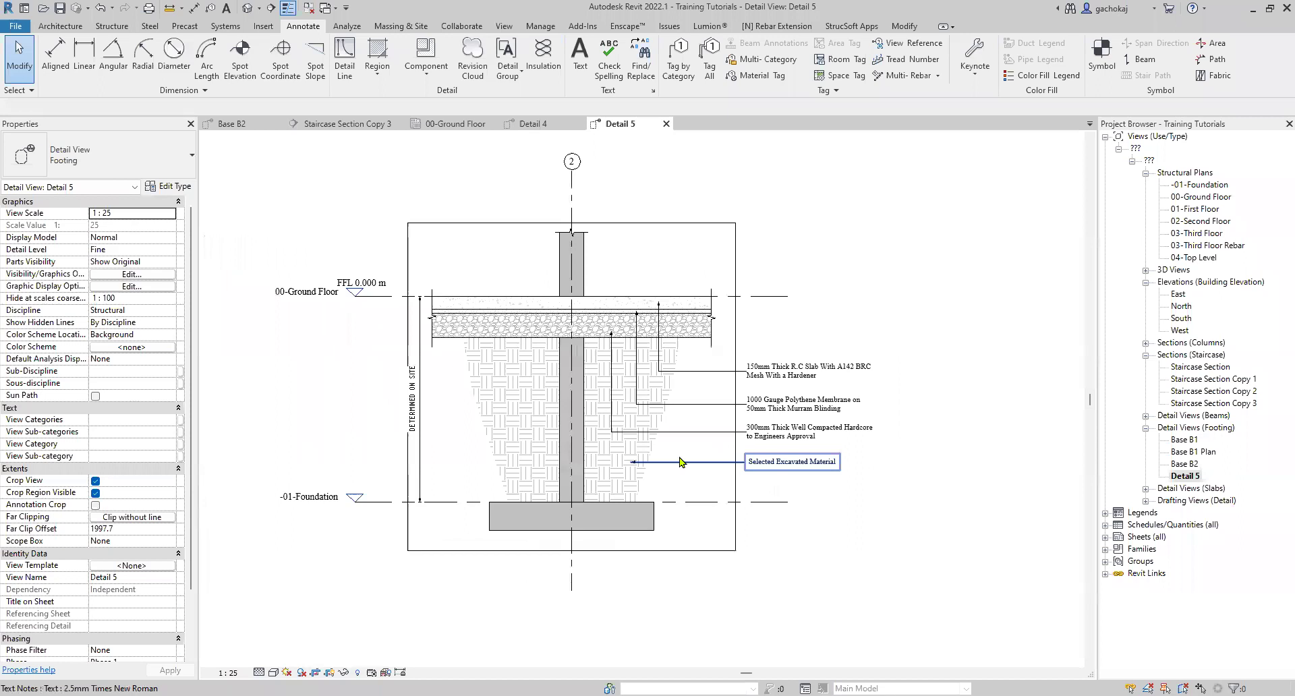